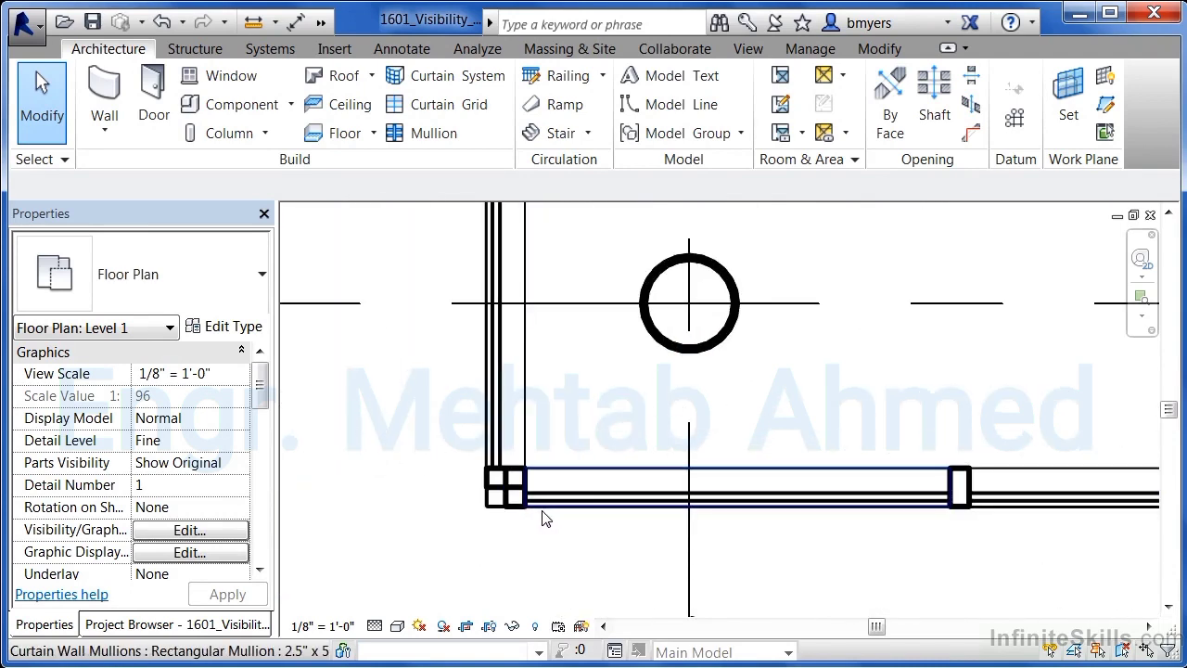
pyautogui.scroll(4, 545, 518)
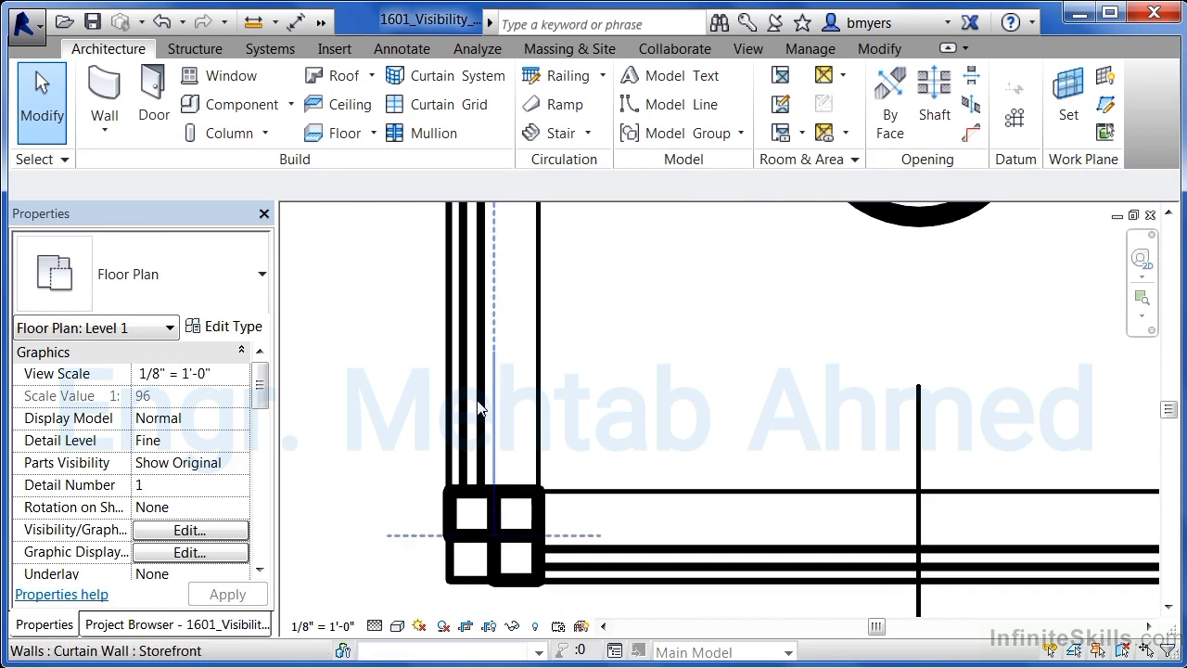
# - Zoom and pan around the Level 1 floor plan to examine how walls, mullions and tags are displayed
pyautogui.scroll(-2, 394, 566)
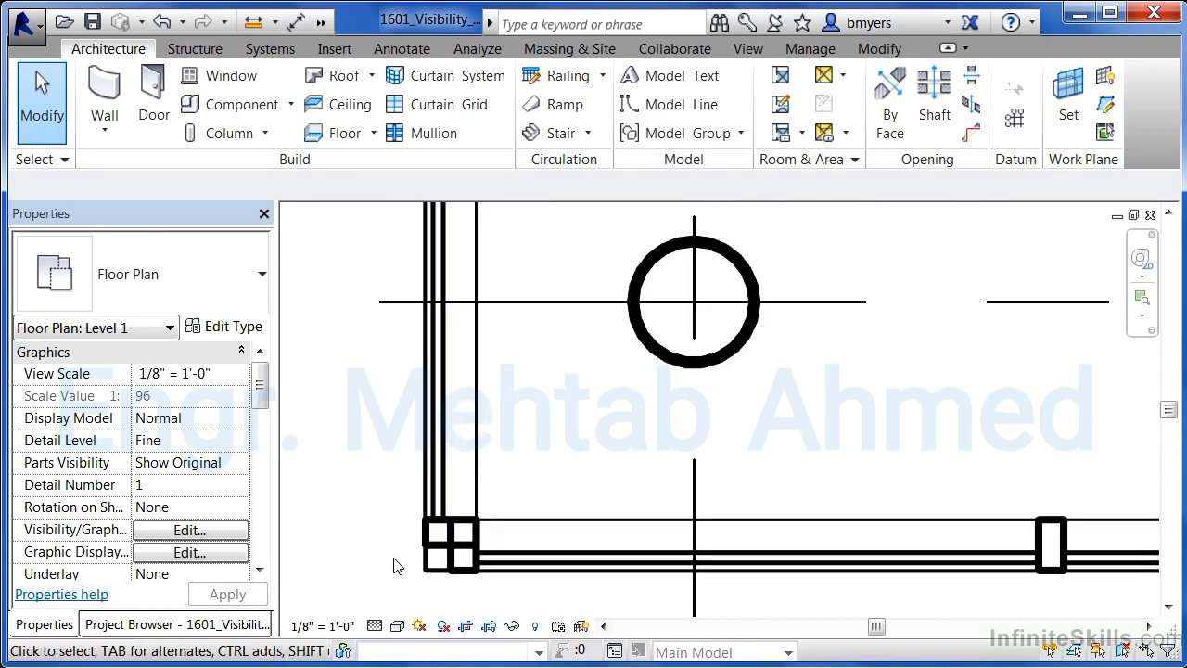
pyautogui.scroll(-5, 394, 565)
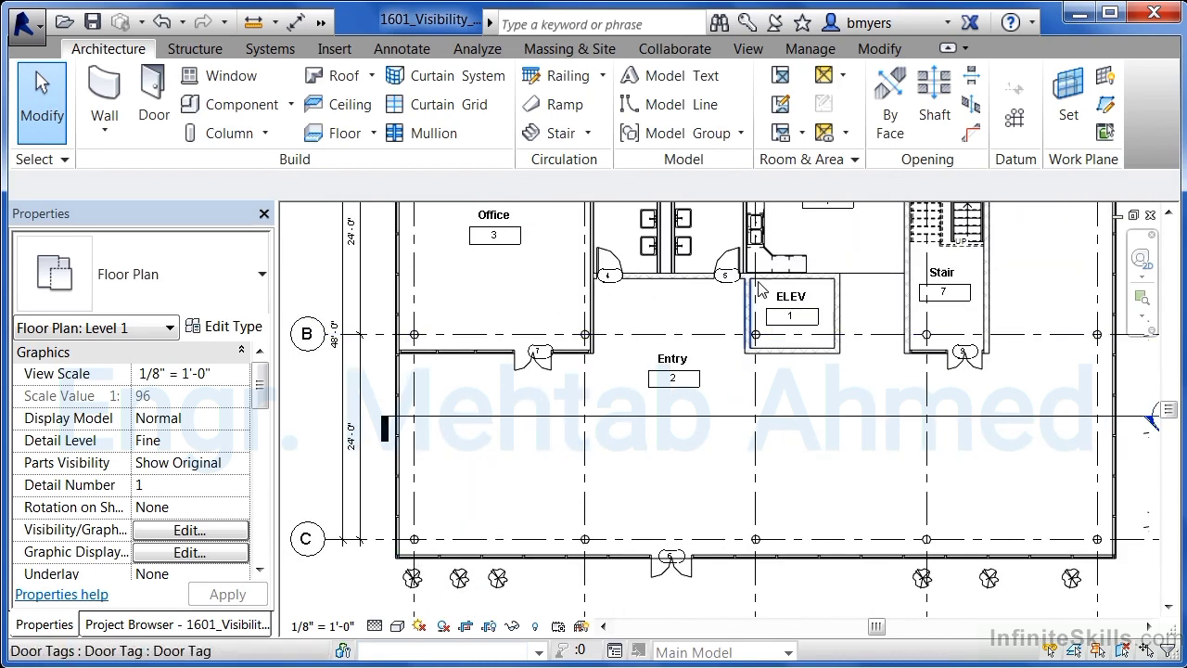
pyautogui.scroll(7, 758, 289)
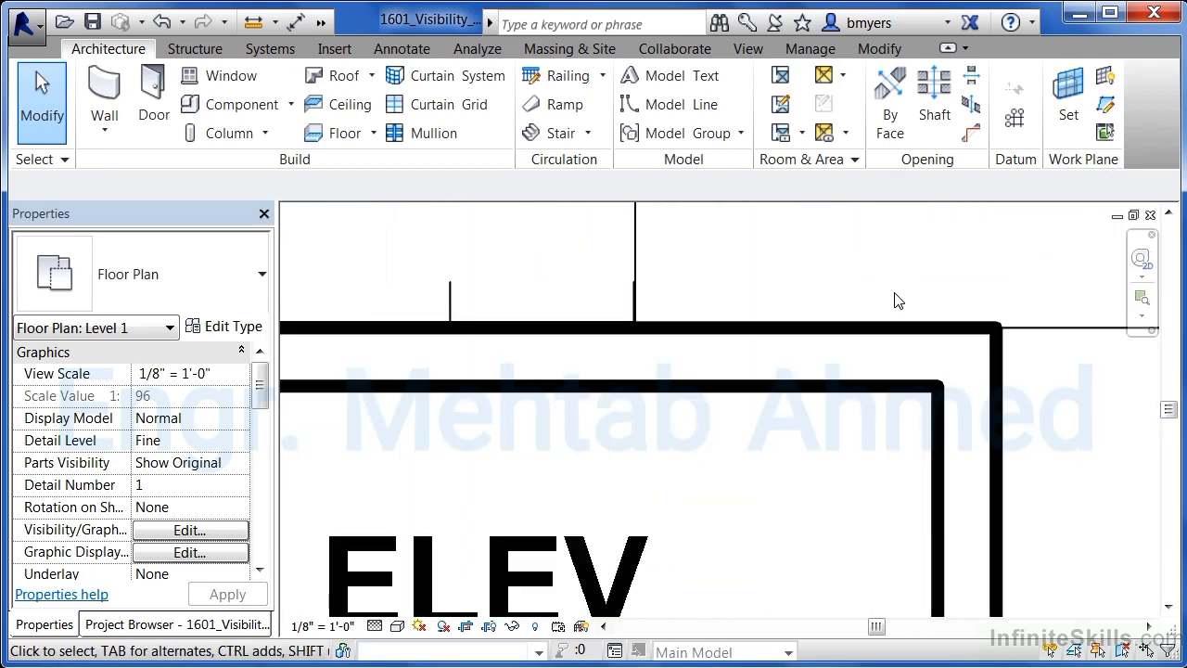
pyautogui.scroll(1, 898, 300)
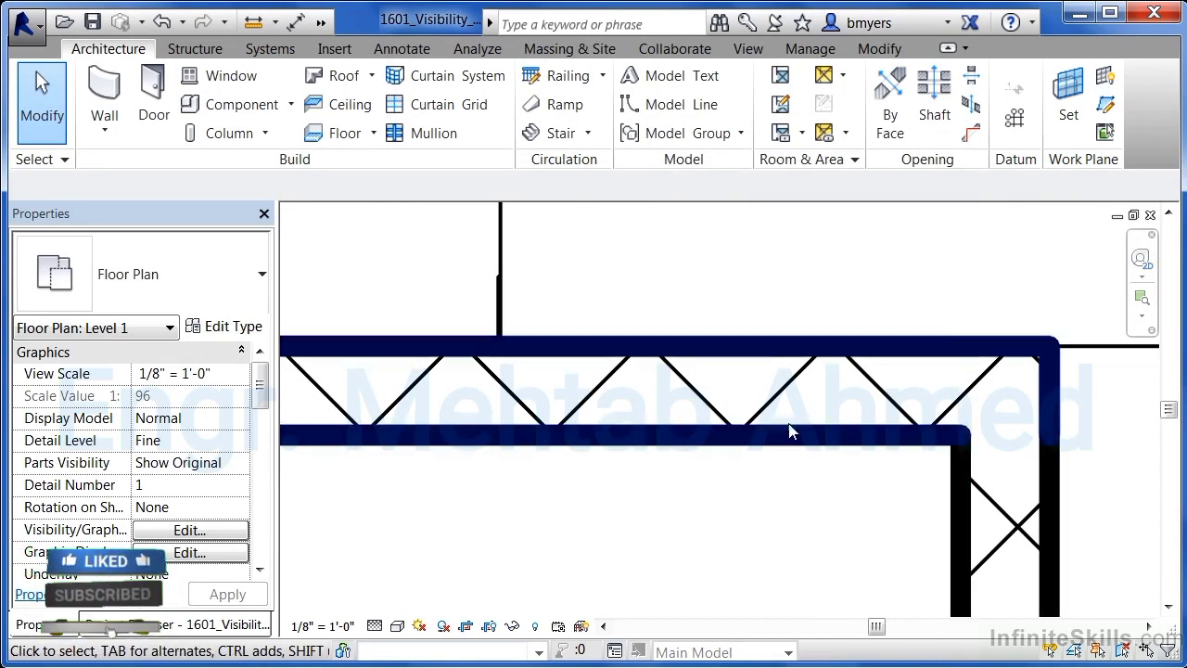
pyautogui.scroll(-6, 774, 355)
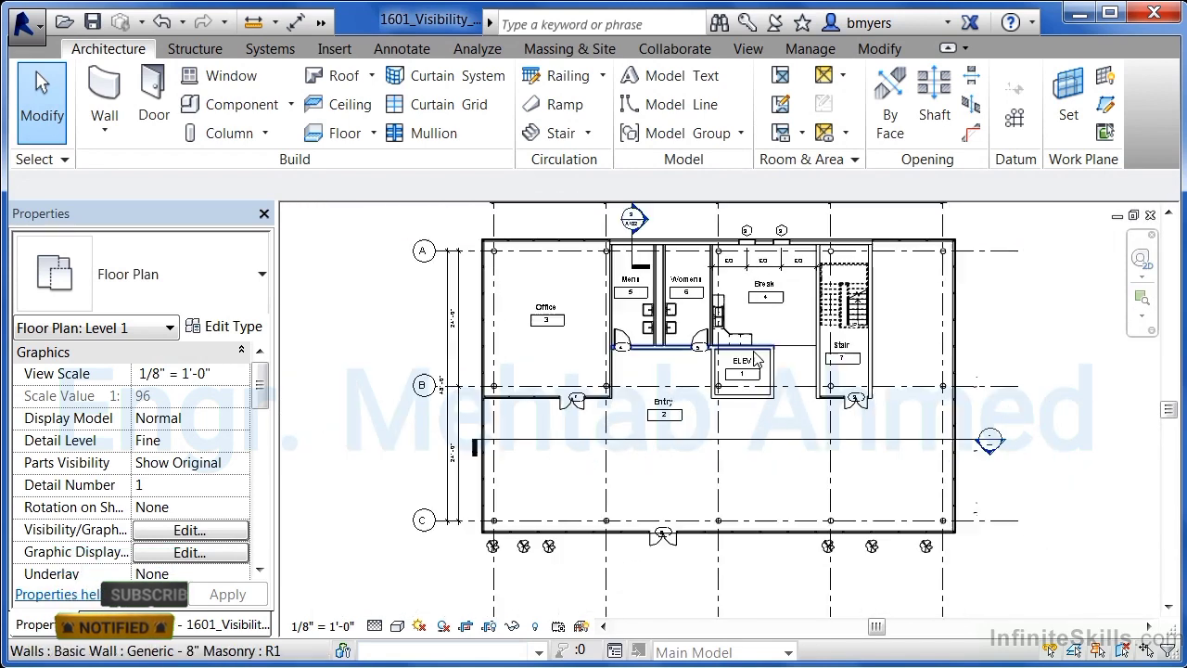
pyautogui.moveTo(768, 468); pyautogui.dragTo(753, 498, button='middle')
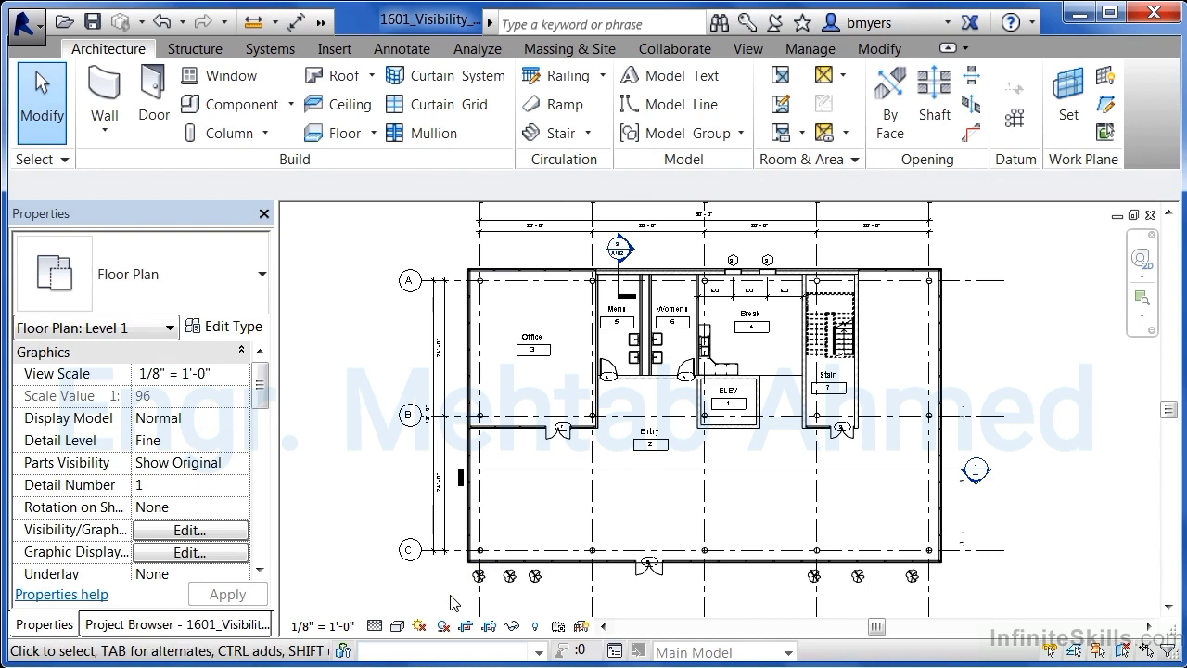
pyautogui.scroll(5, 454, 566)
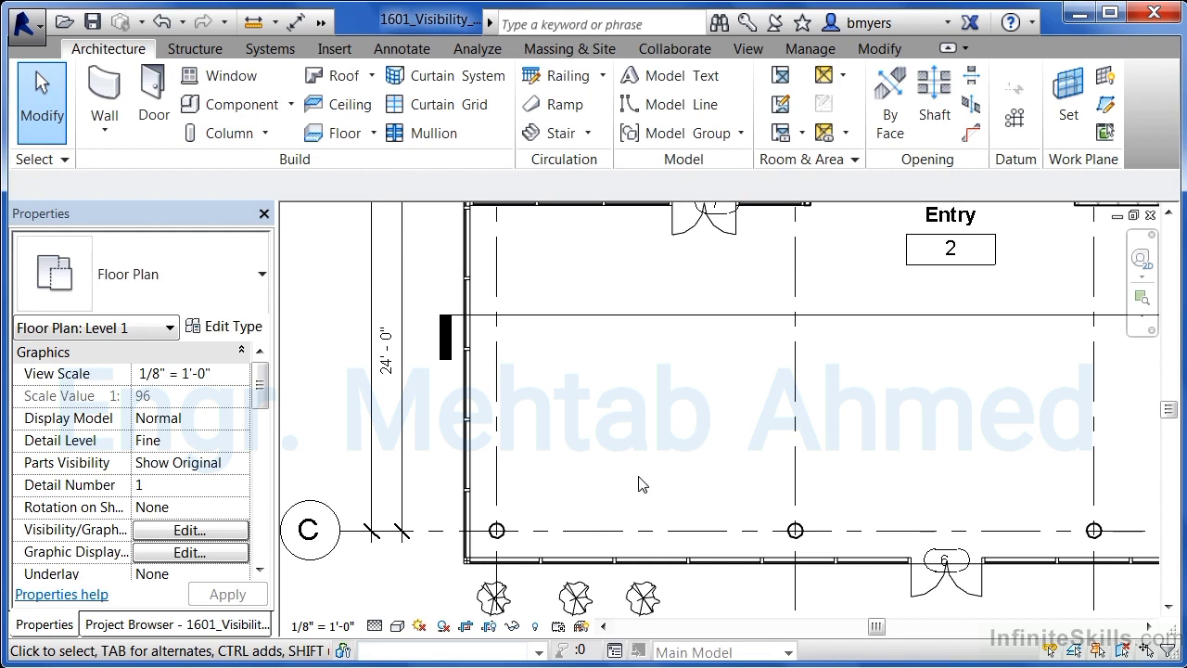
pyautogui.scroll(-5, 642, 483)
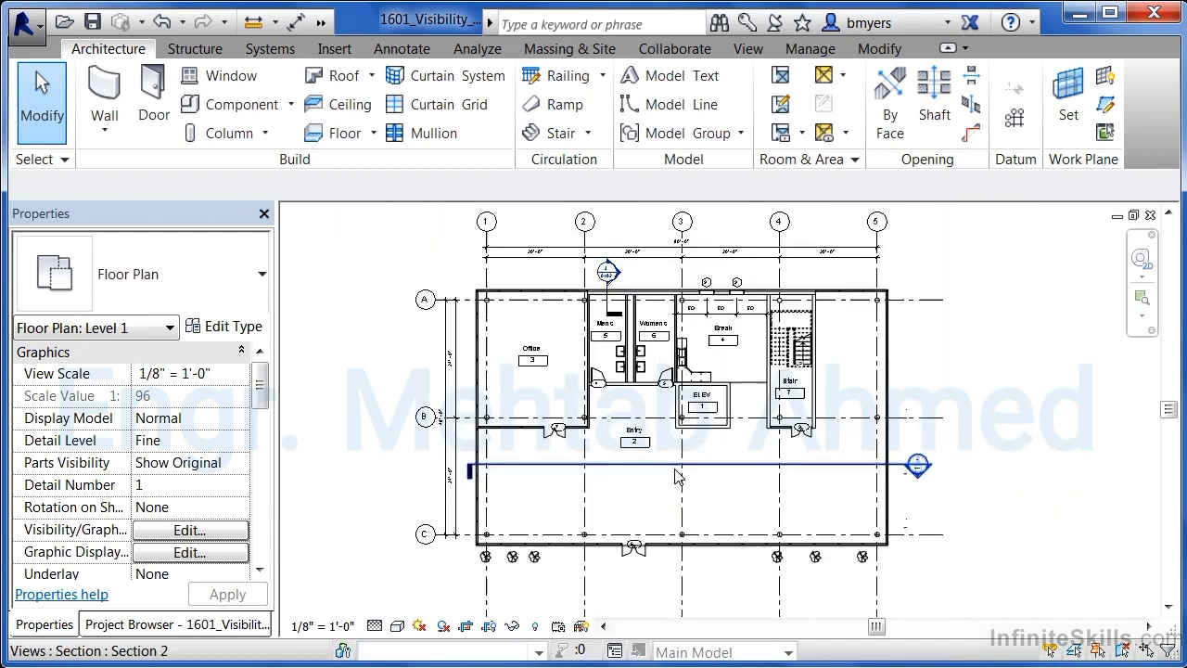
pyautogui.scroll(1, 674, 469)
pyautogui.moveTo(728, 458); pyautogui.dragTo(710, 484, button='middle')
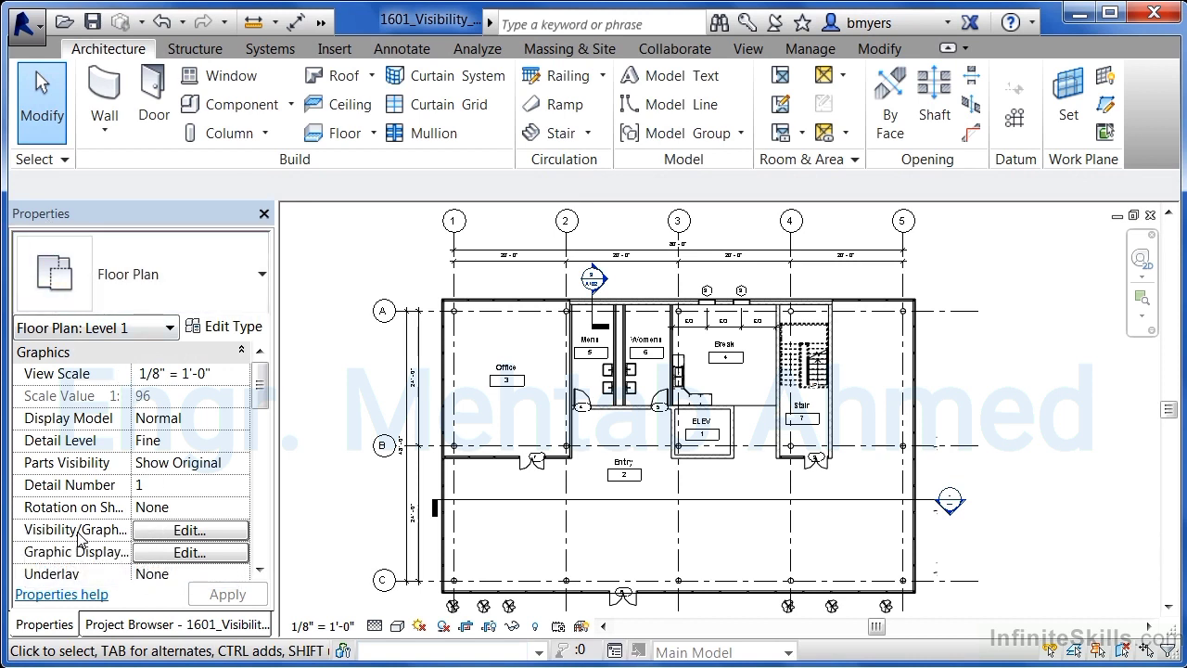
# - Open Object Styles from the view's Visibility/Graphics overrides and review the line pattern settings for Walls
pyautogui.click(160, 533)
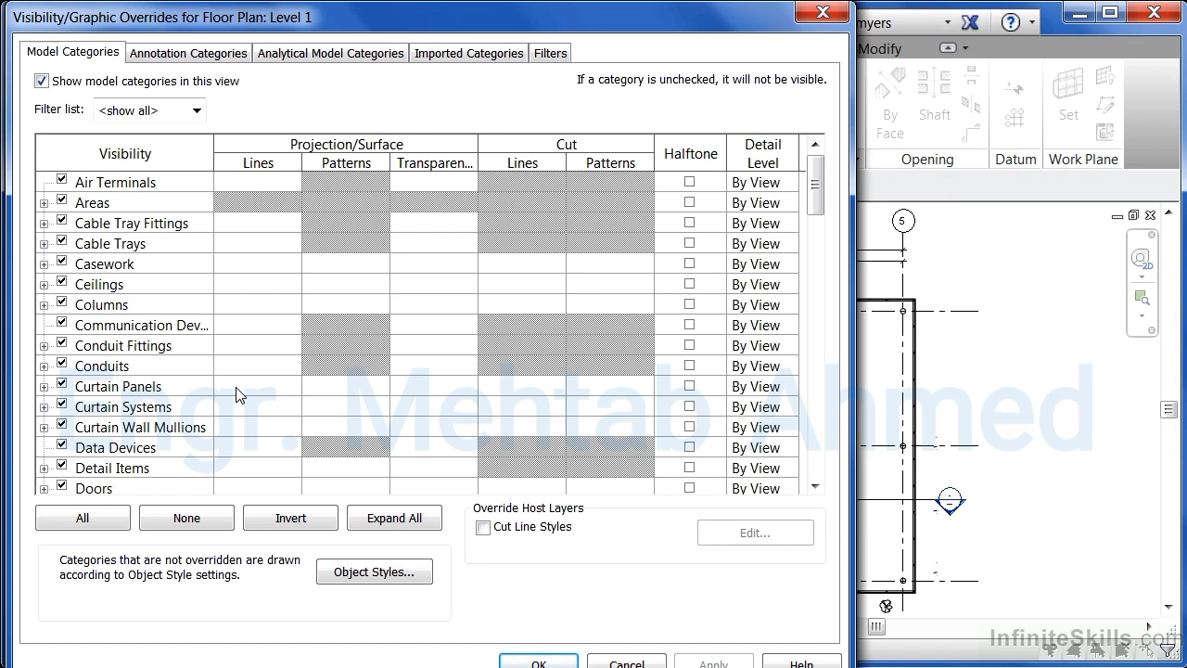
pyautogui.click(362, 572)
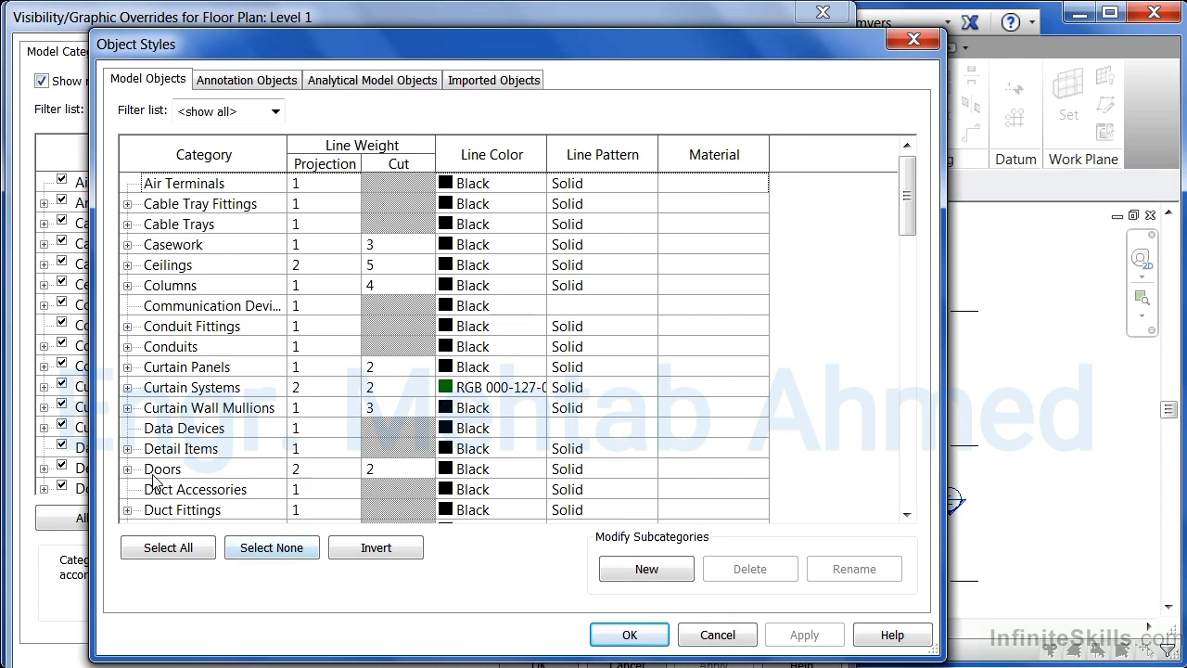
pyautogui.moveTo(906, 201); pyautogui.dragTo(907, 490)
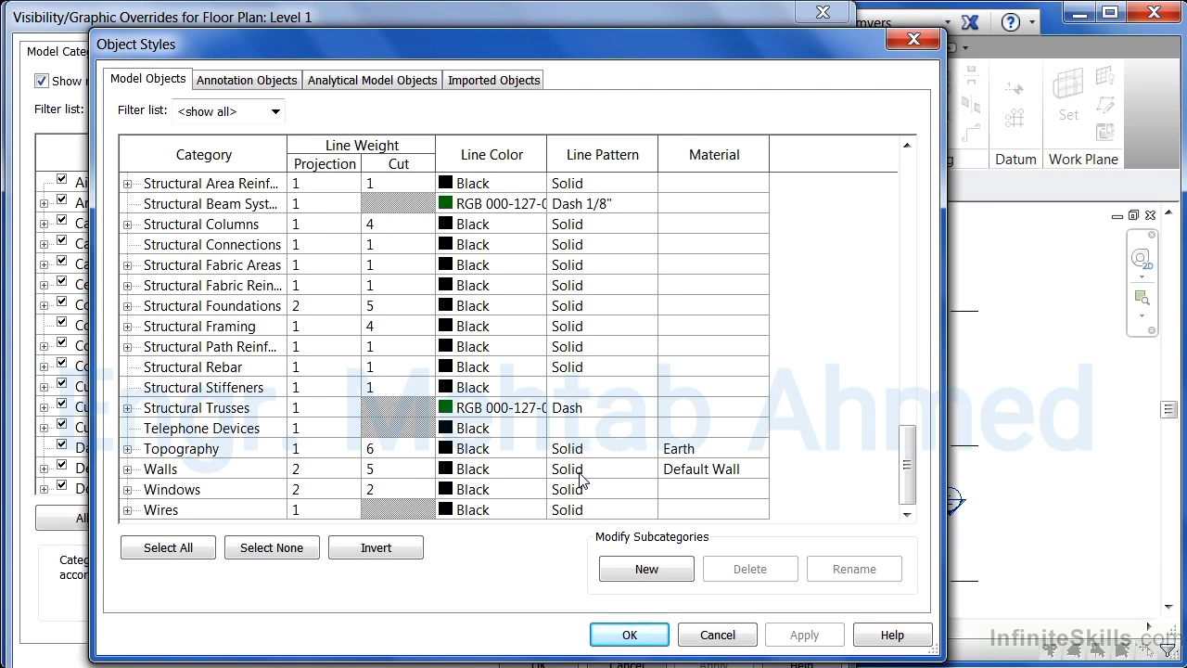
pyautogui.click(607, 473)
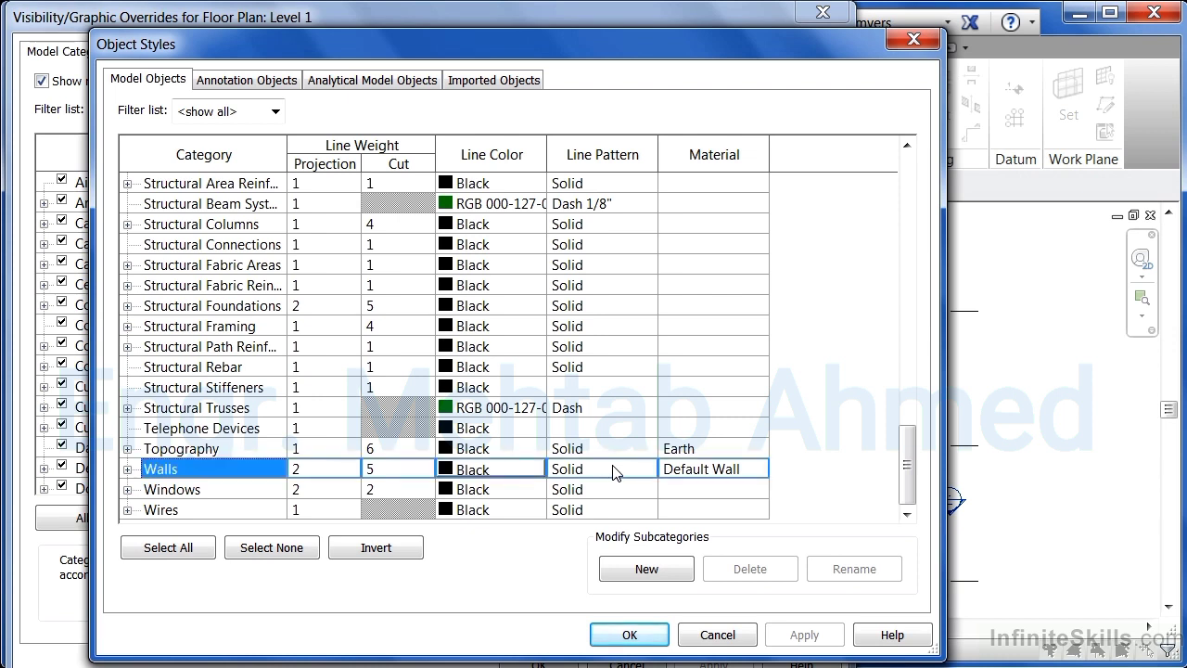
pyautogui.click(649, 472)
pyautogui.click(650, 469)
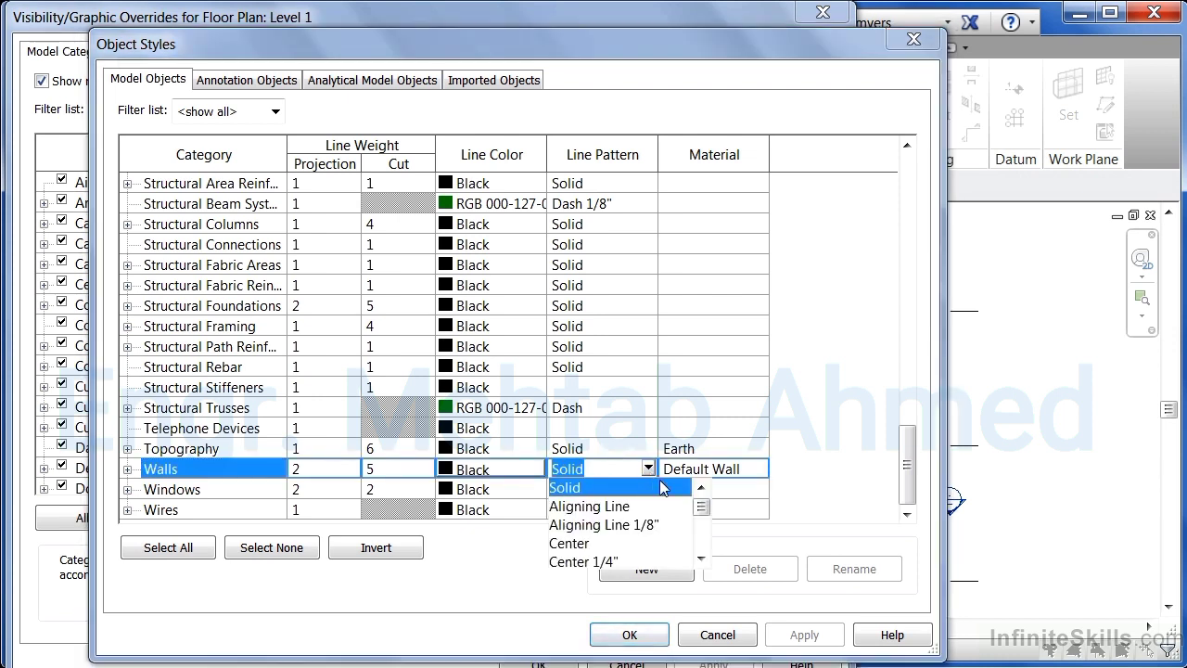
pyautogui.moveTo(702, 507)
pyautogui.mouseDown()
pyautogui.moveTo(701, 551)
pyautogui.moveTo(702, 506)
pyautogui.mouseUp()
pyautogui.click(804, 438)
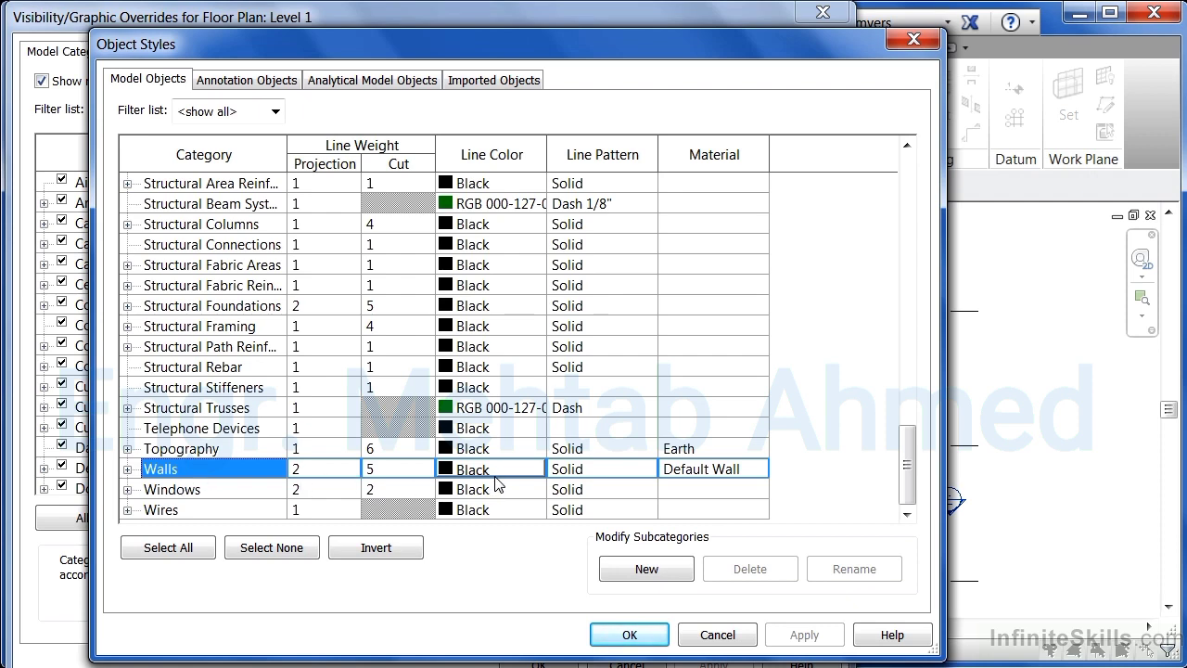
pyautogui.click(630, 636)
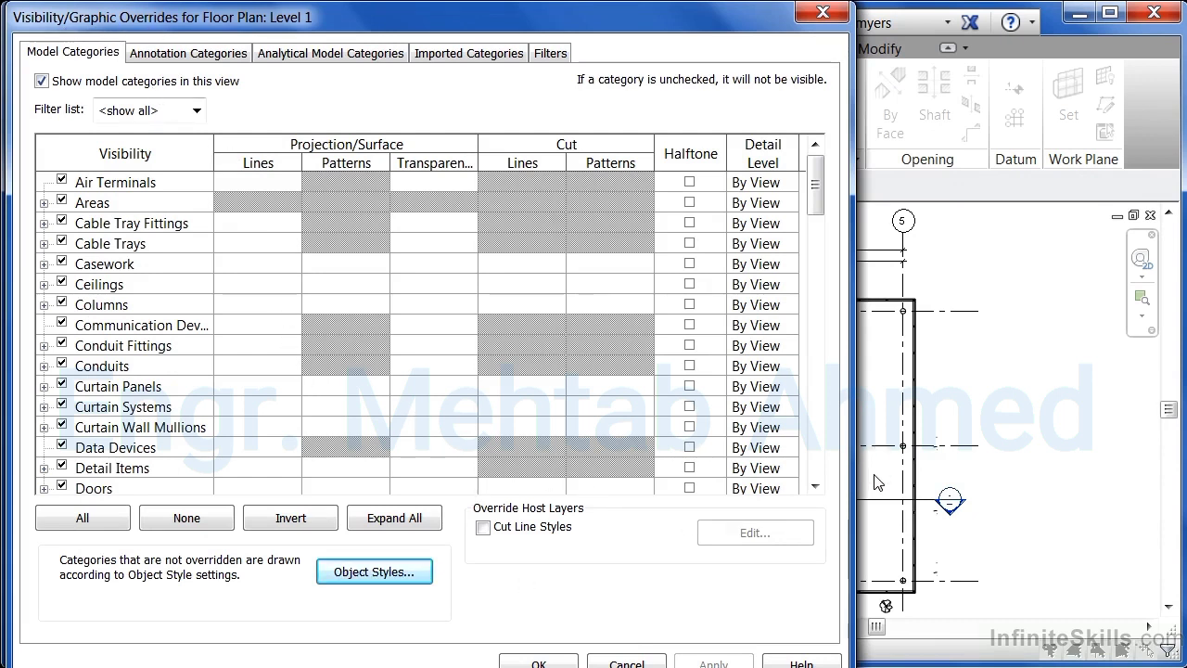
# - Override the Walls cut line color to RGB 128-128-128 in the Level 1 visibility/graphic overrides
pyautogui.moveTo(822, 167); pyautogui.dragTo(821, 445)
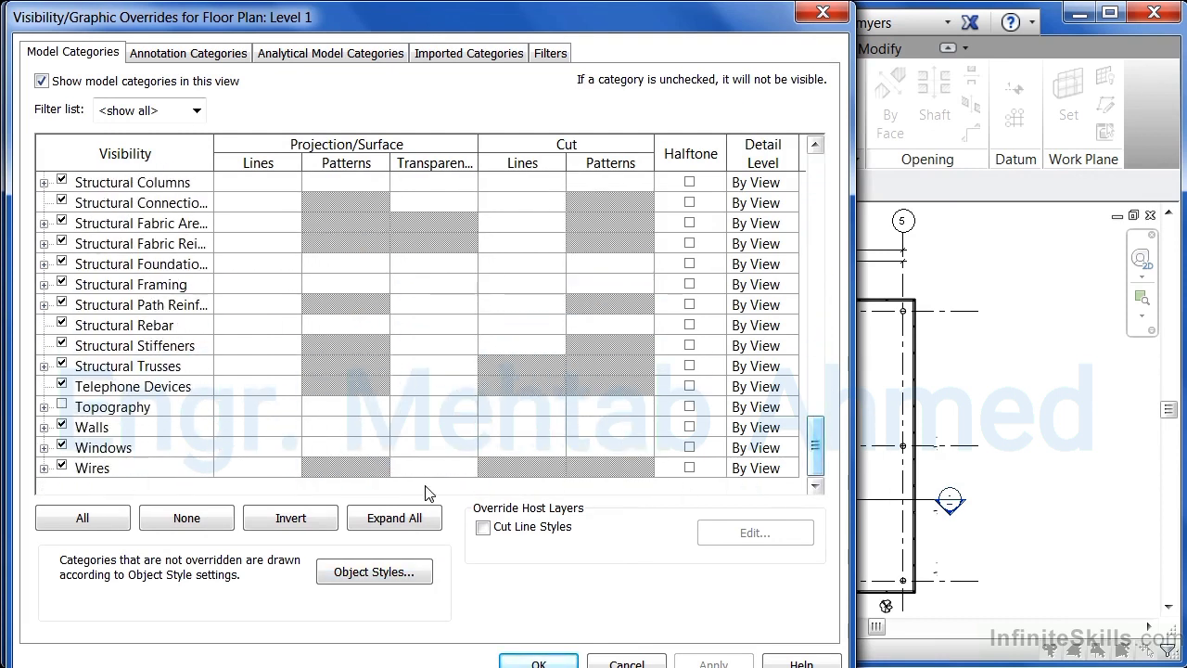
pyautogui.click(197, 428)
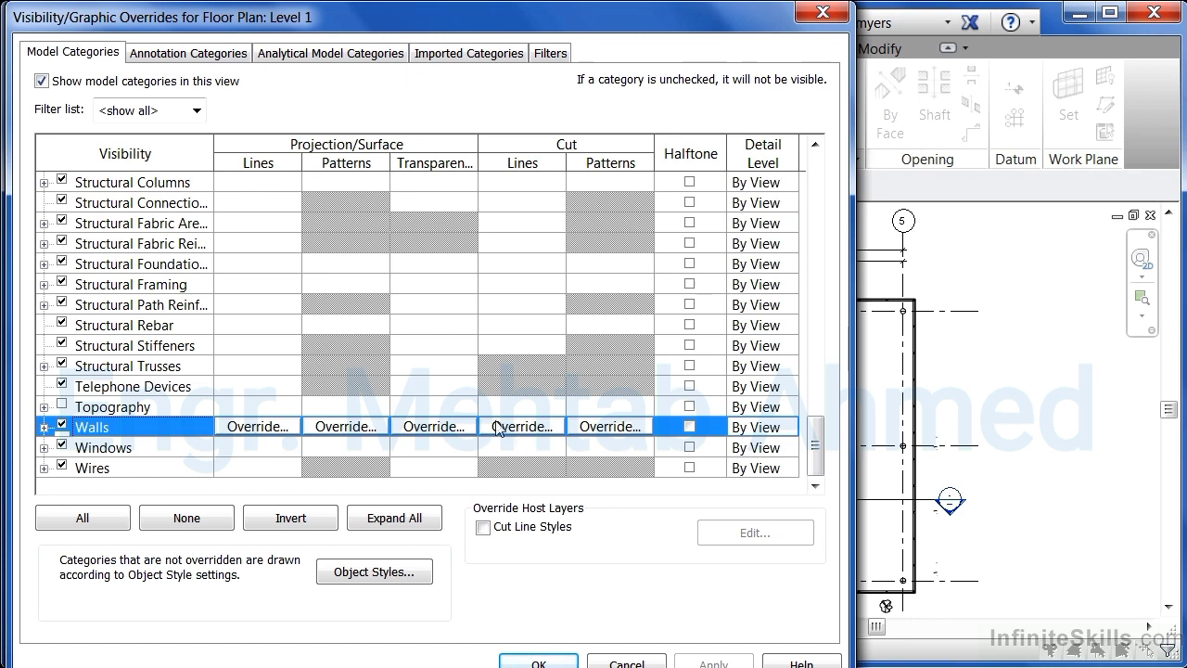
pyautogui.click(544, 431)
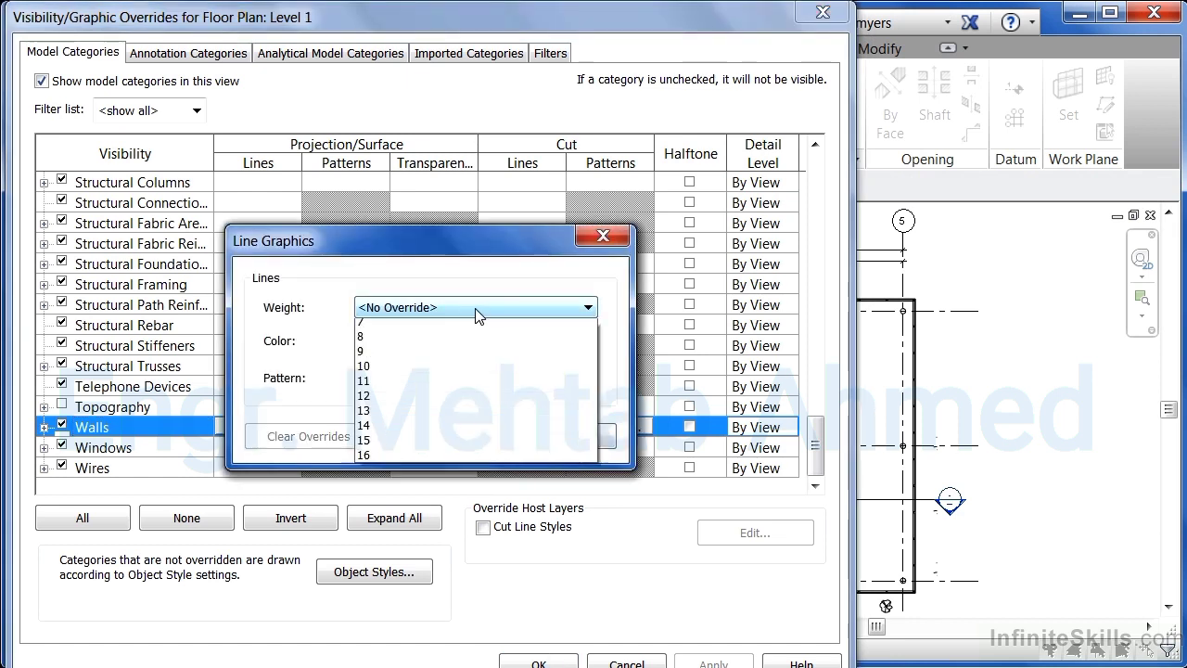
pyautogui.click(534, 308)
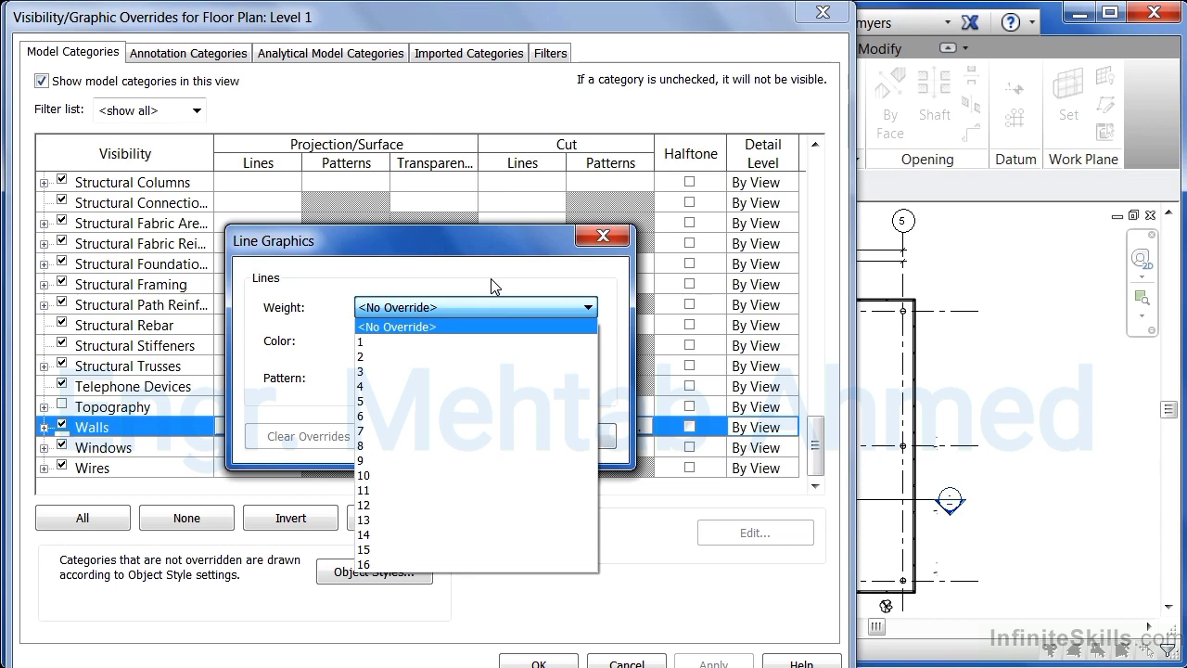
pyautogui.click(490, 278)
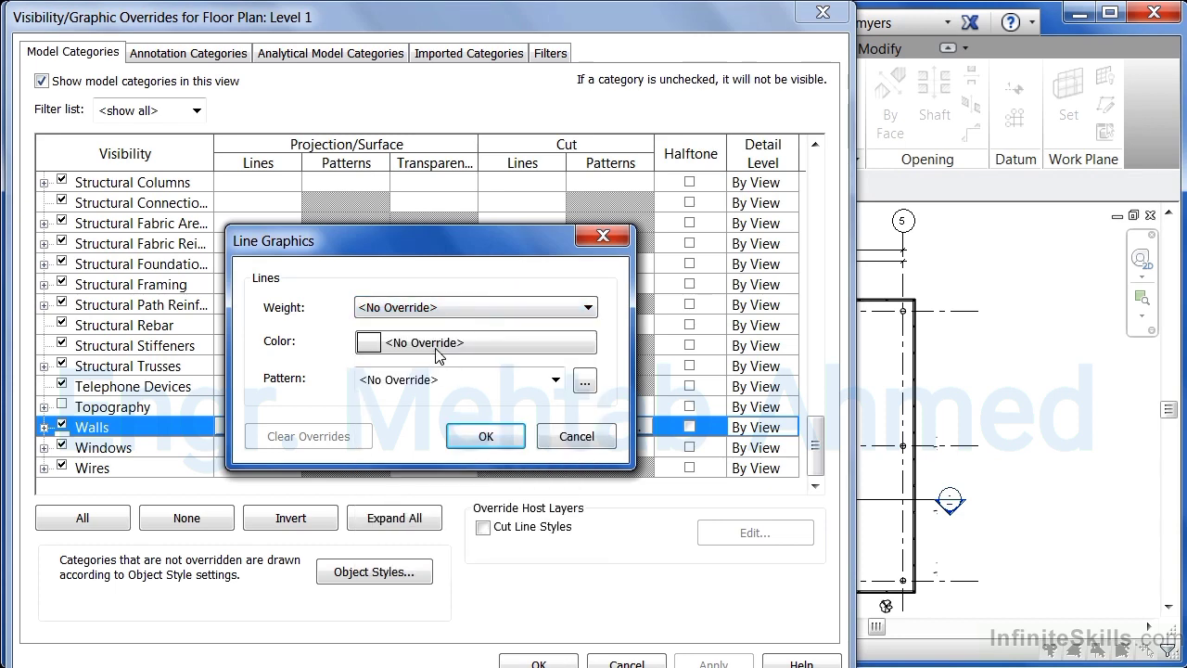
pyautogui.click(440, 359)
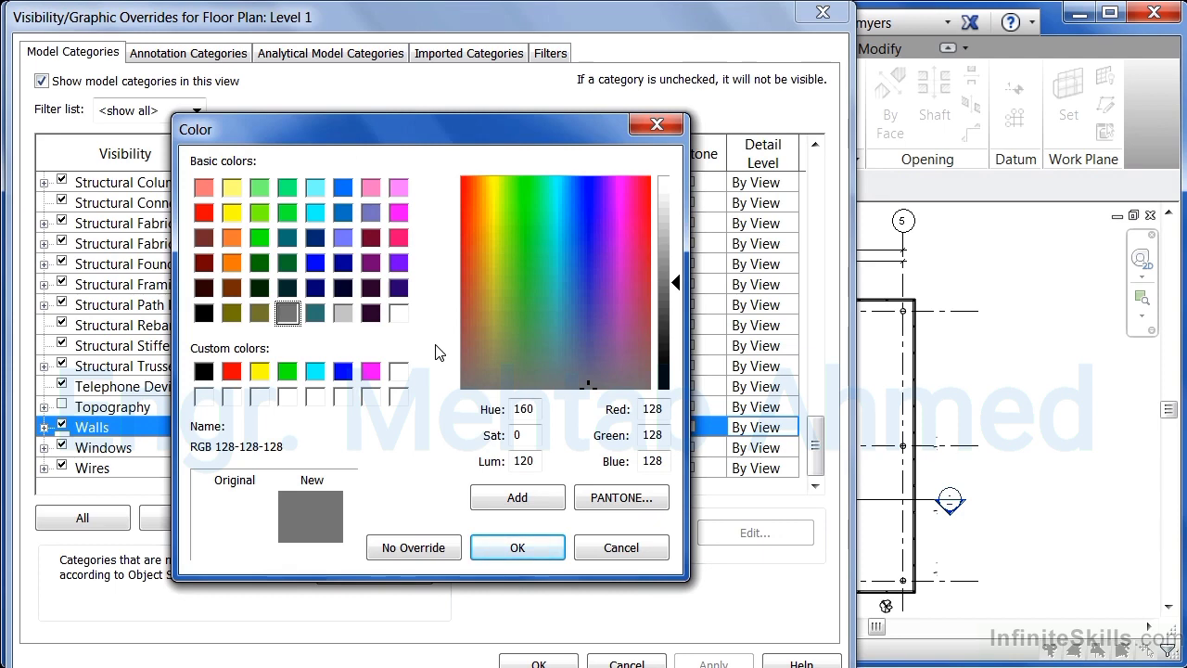
pyautogui.click(517, 549)
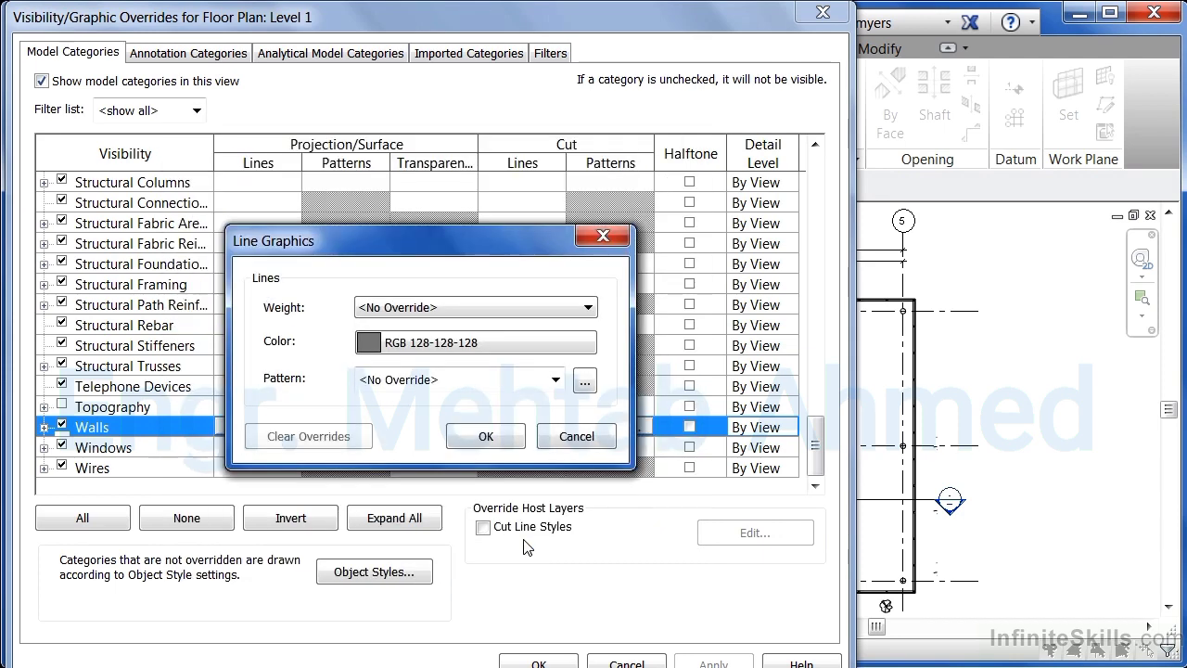
pyautogui.click(555, 379)
pyautogui.moveTo(555, 325); pyautogui.dragTo(539, 279)
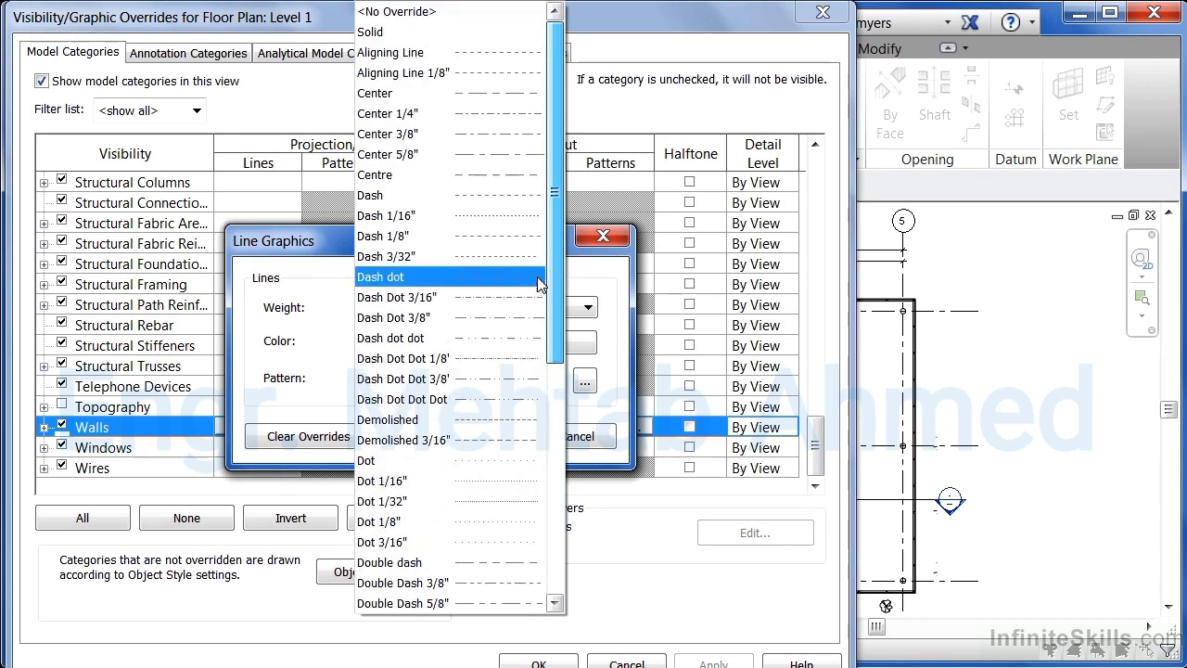
pyautogui.click(598, 246)
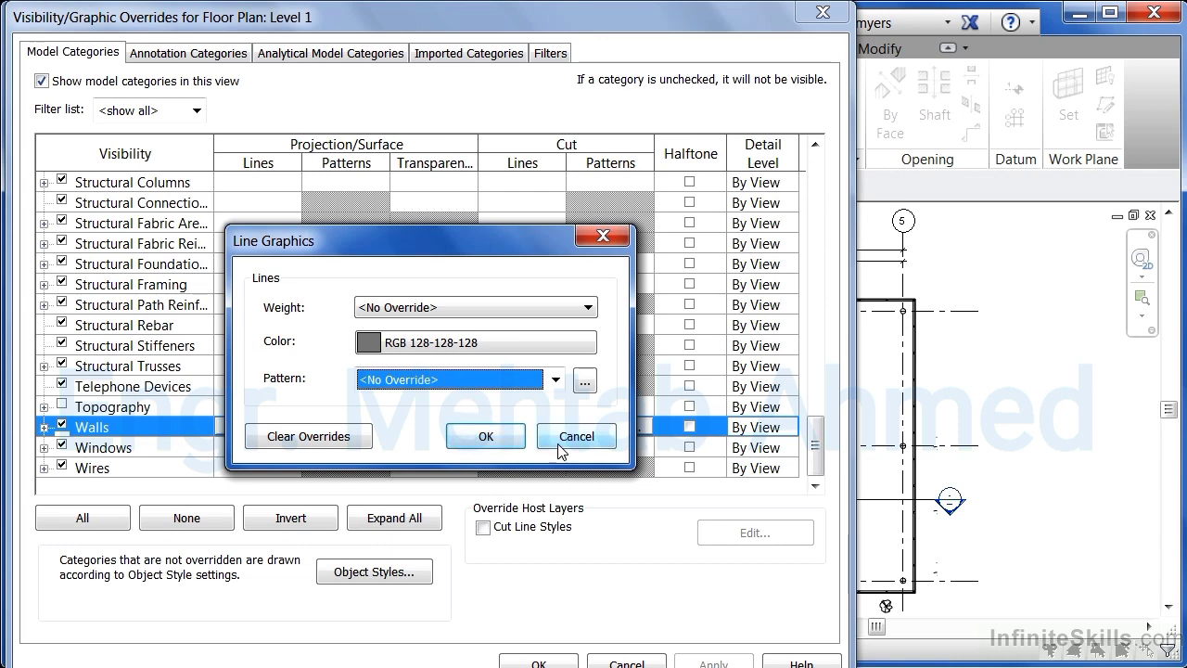
pyautogui.click(488, 437)
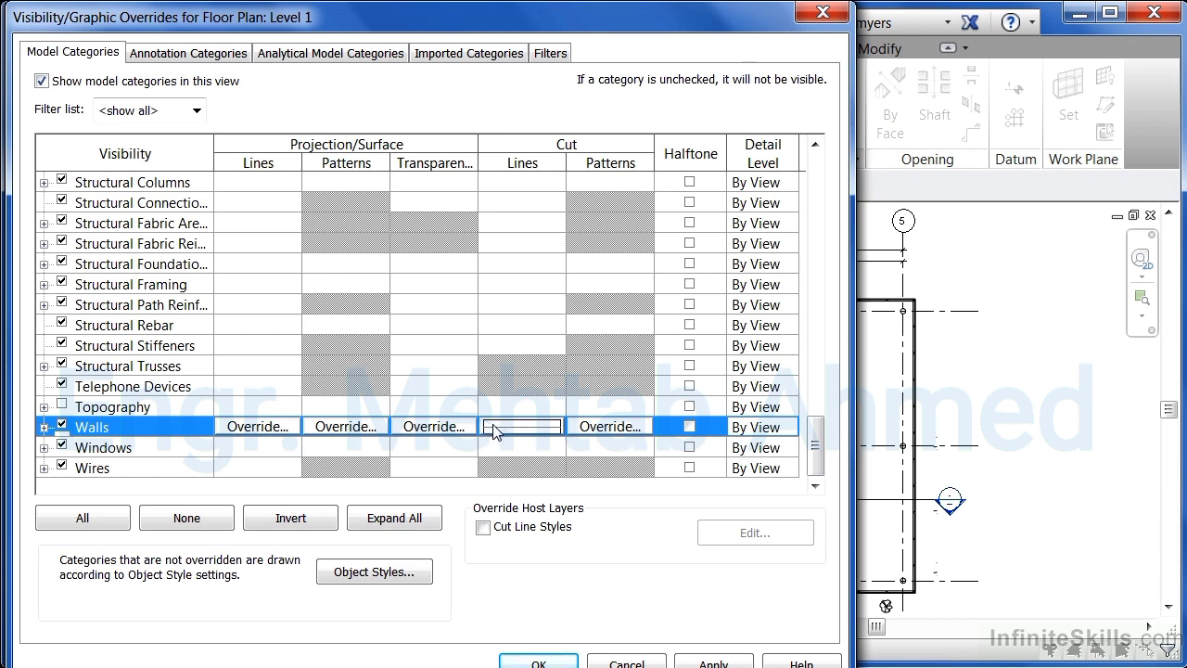
# - Clear the cut line overrides for the Walls category
pyautogui.click(539, 433)
pyautogui.click(539, 434)
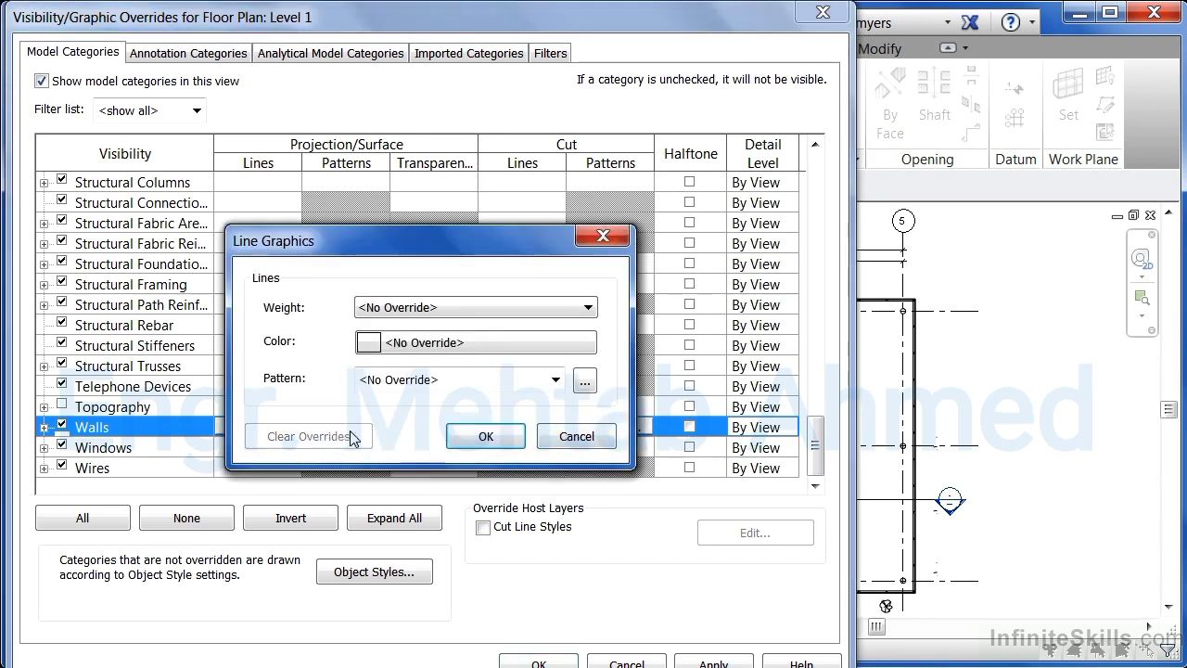
pyautogui.click(477, 438)
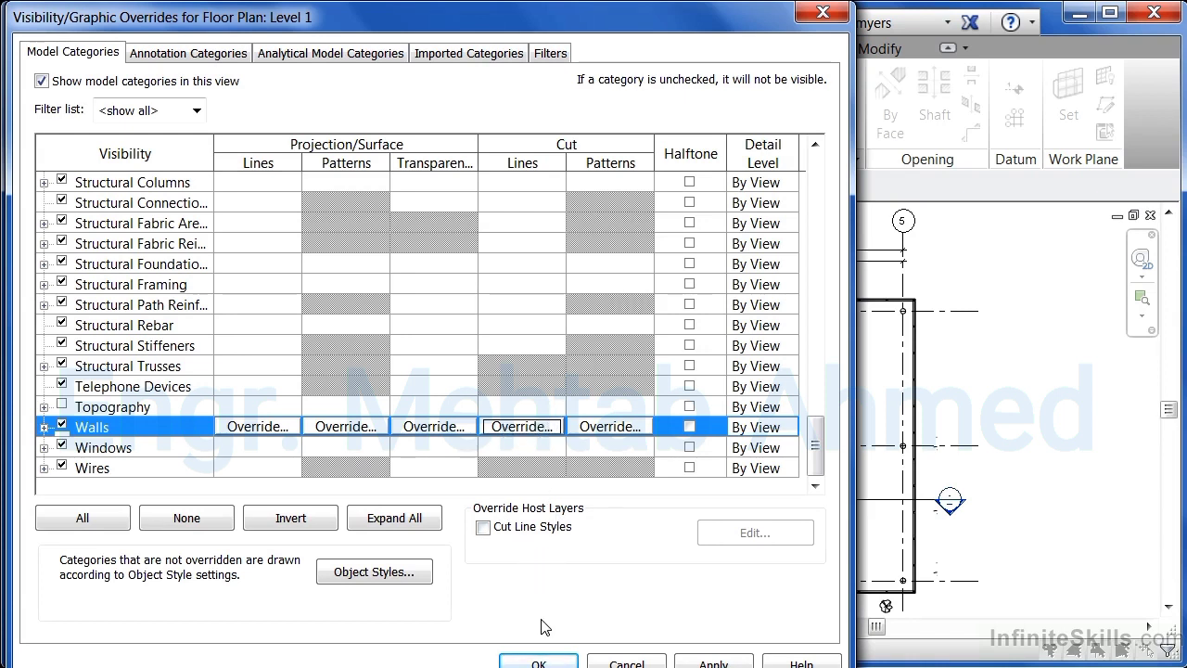
# - Turn off visibility of the Walls category and apply it to the Level 1 plan
pyautogui.click(62, 426)
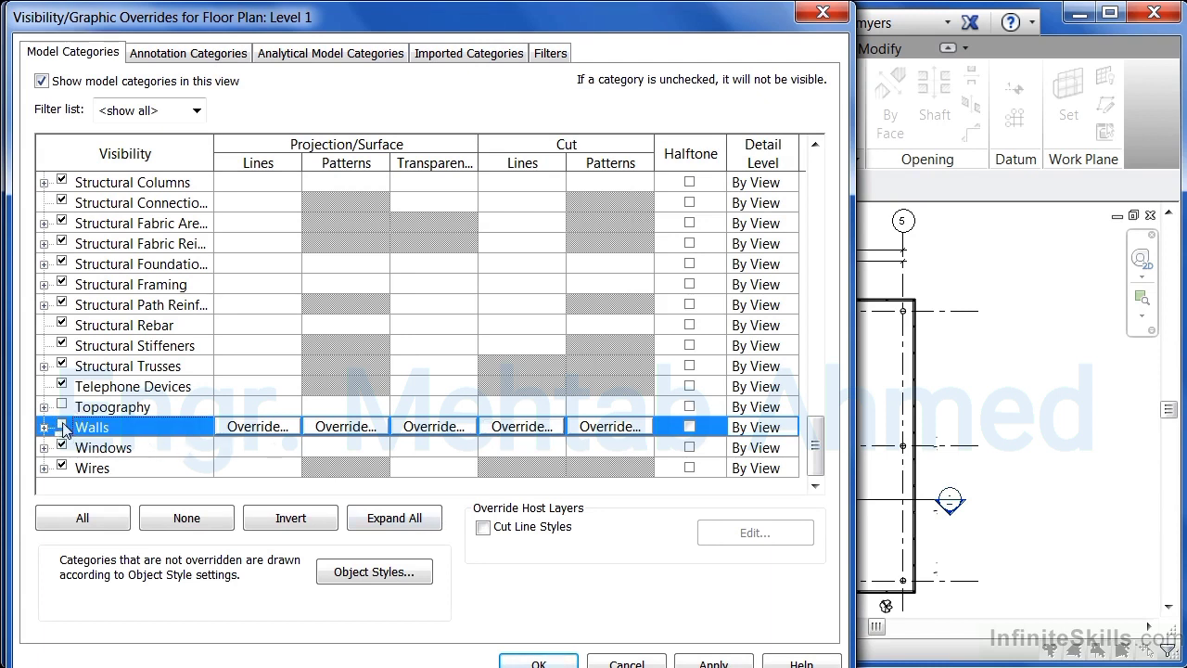
pyautogui.click(539, 664)
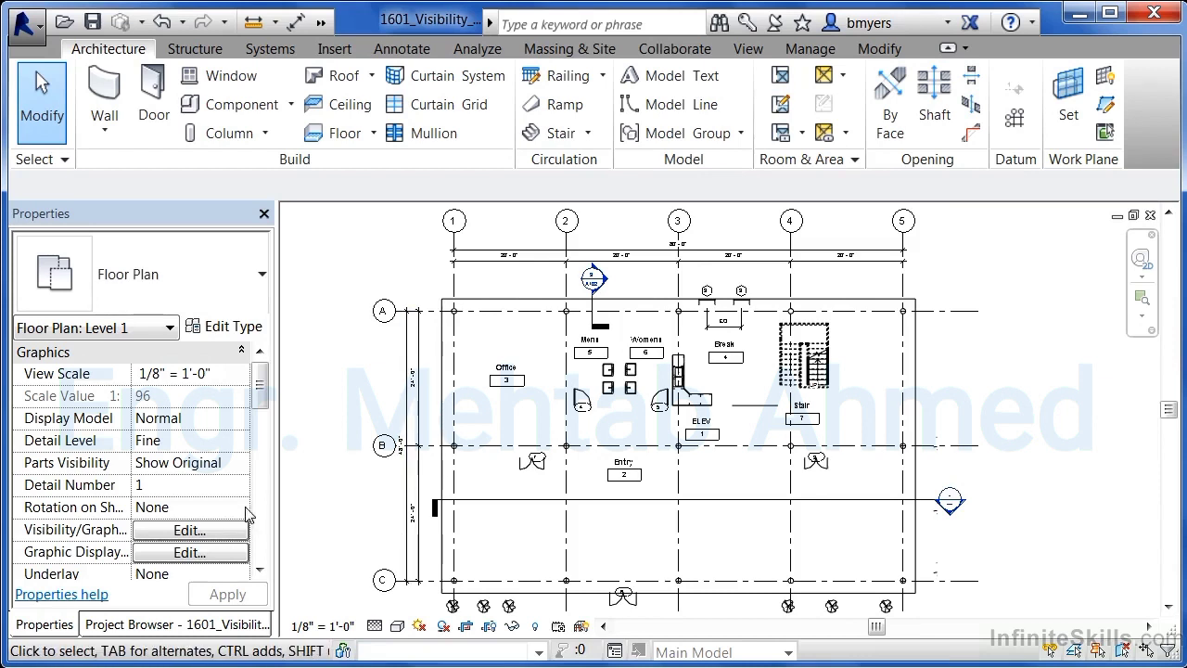
# - Turn the Walls category visibility back on in the Level 1 visibility/graphic overrides
pyautogui.click(196, 536)
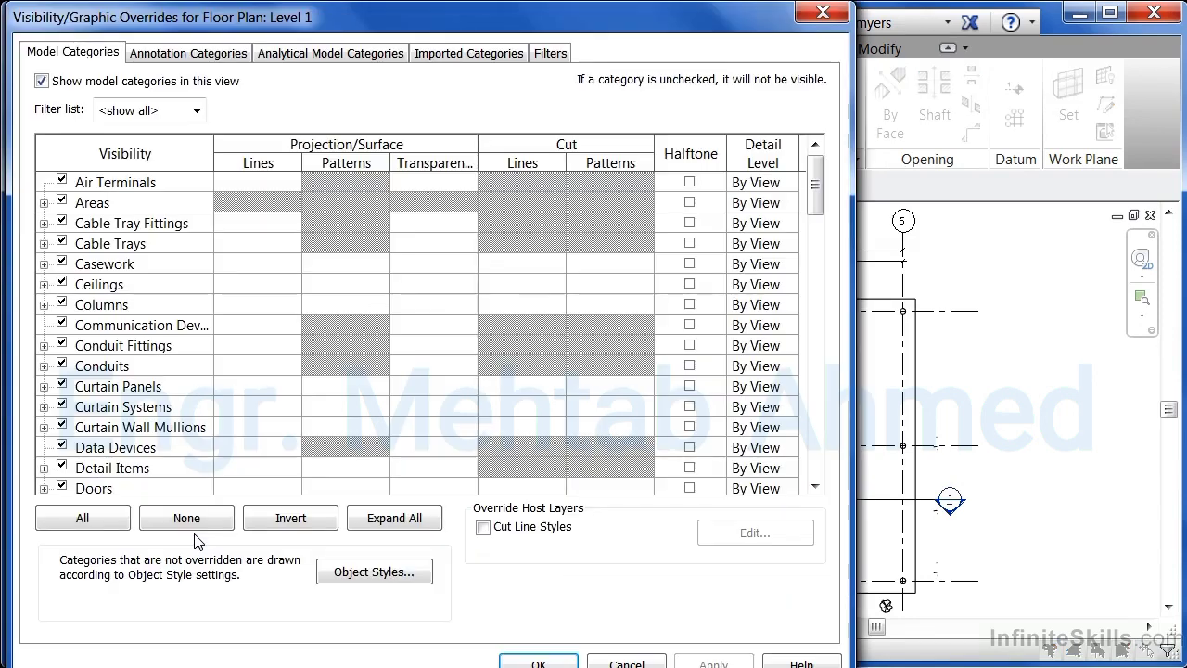
pyautogui.scroll(-15, 814, 475)
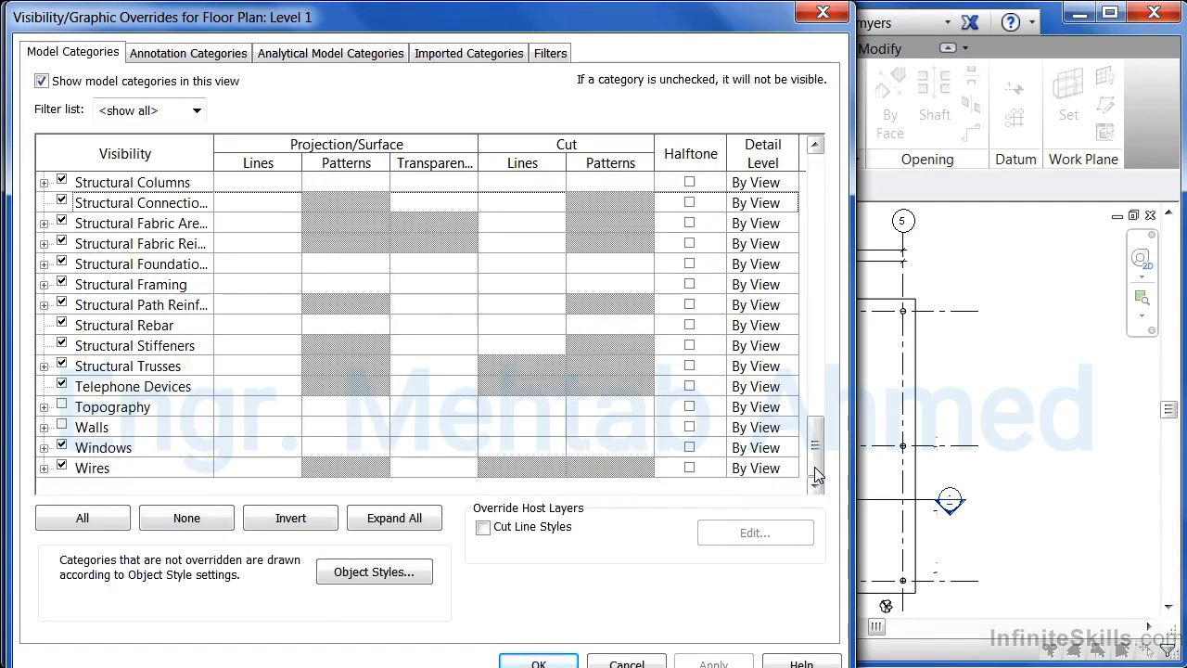
pyautogui.click(102, 427)
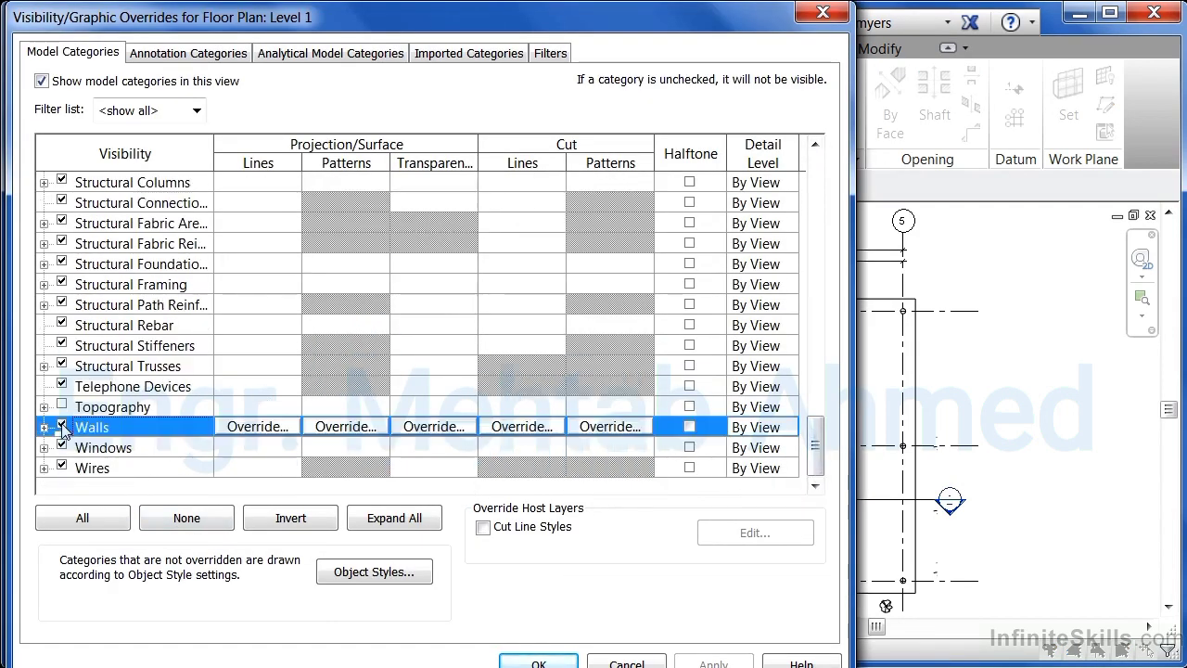
pyautogui.click(539, 664)
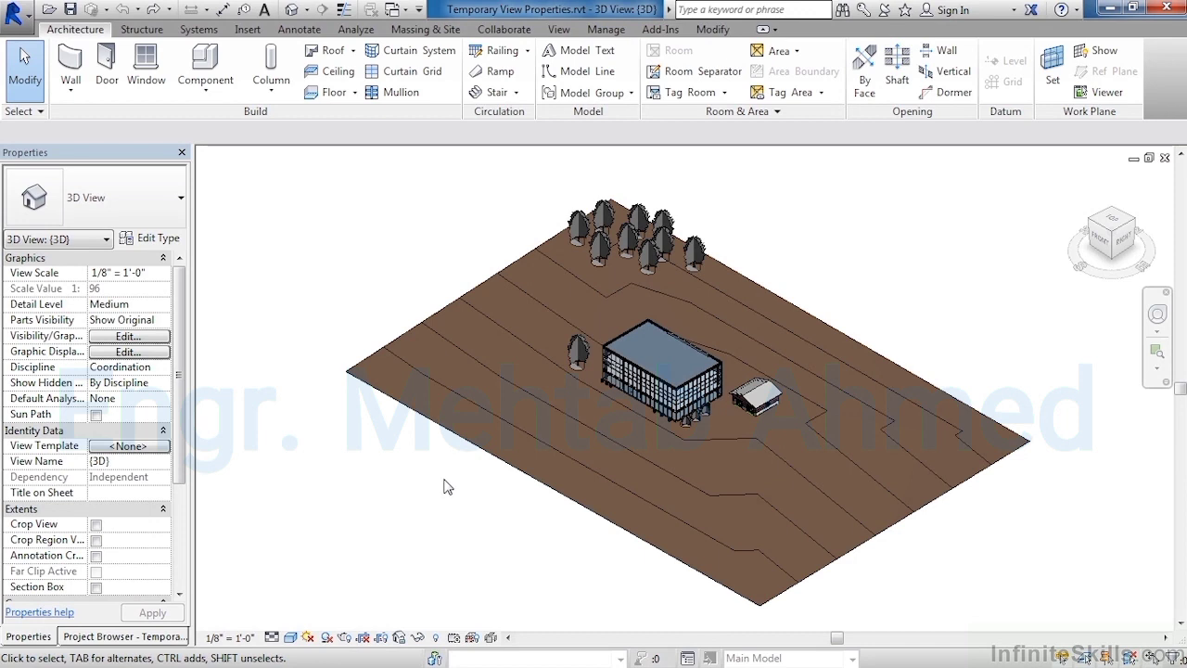
# - Enable Temporary View Properties in the 3D view and switch the visual style to Hidden Line
pyautogui.click(454, 638)
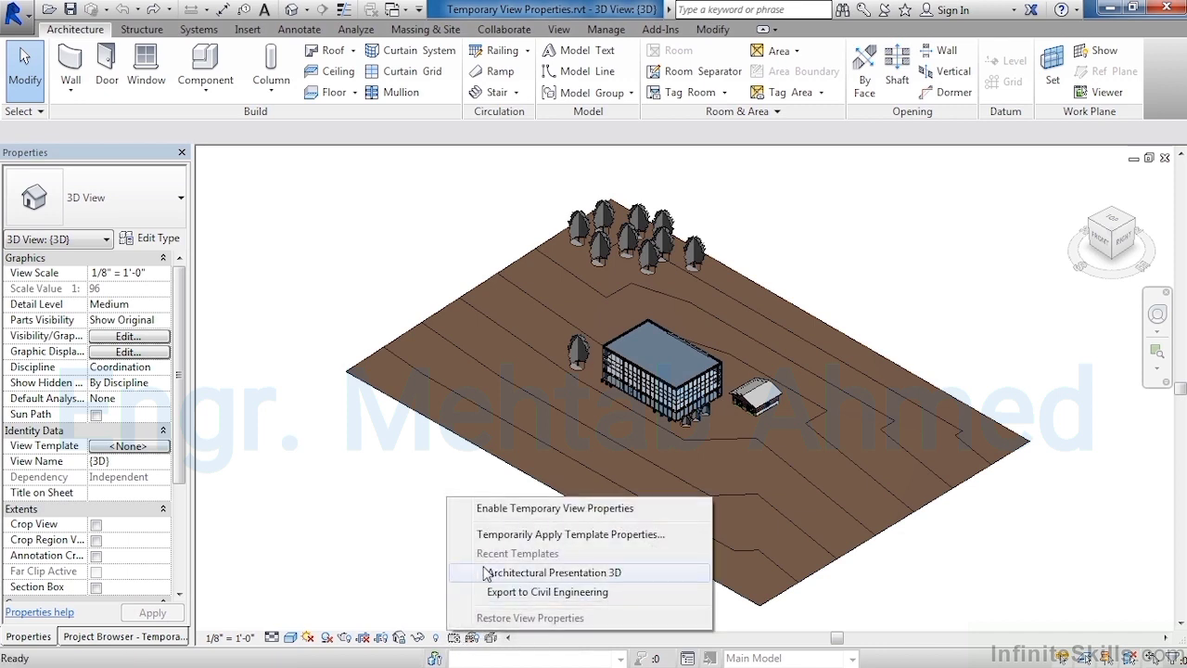
pyautogui.click(513, 509)
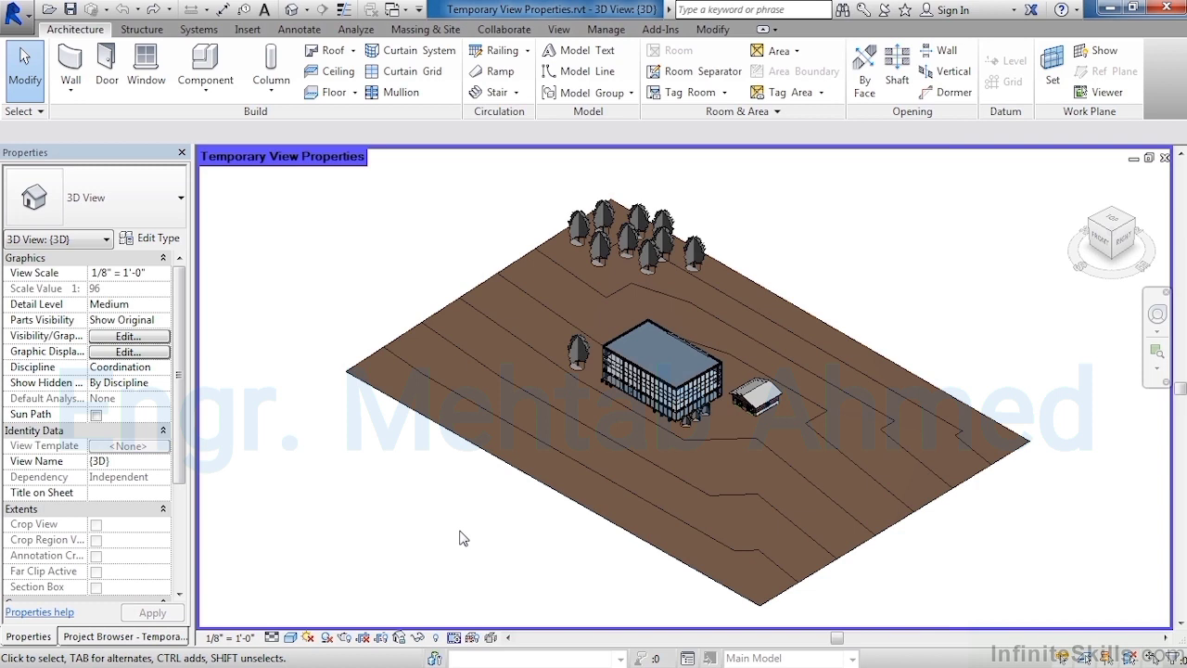
pyautogui.click(290, 638)
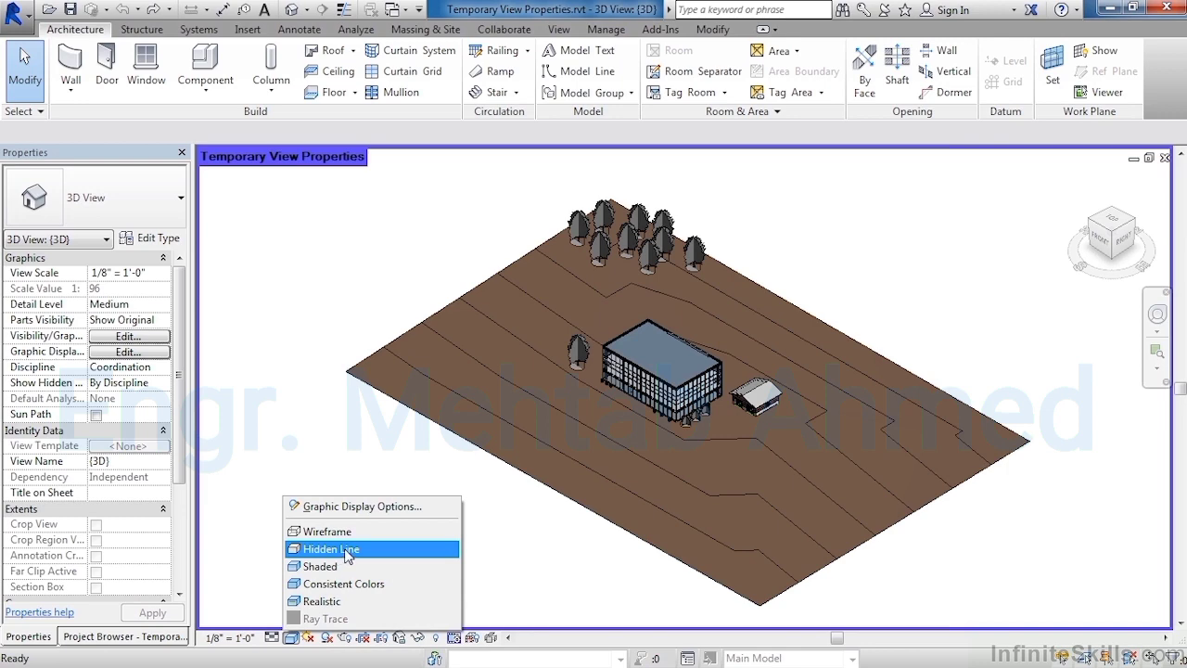
pyautogui.click(334, 549)
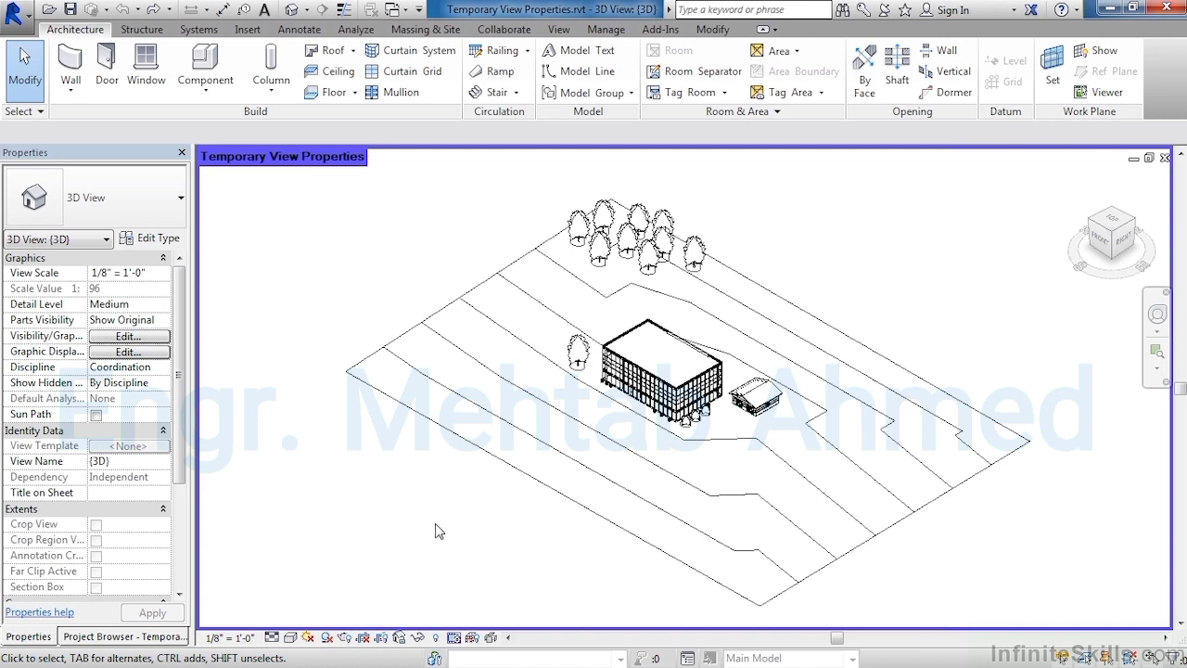
# - Turn off the Topography and Roofs categories in the 3D view's visibility/graphic overrides
pyautogui.click(128, 338)
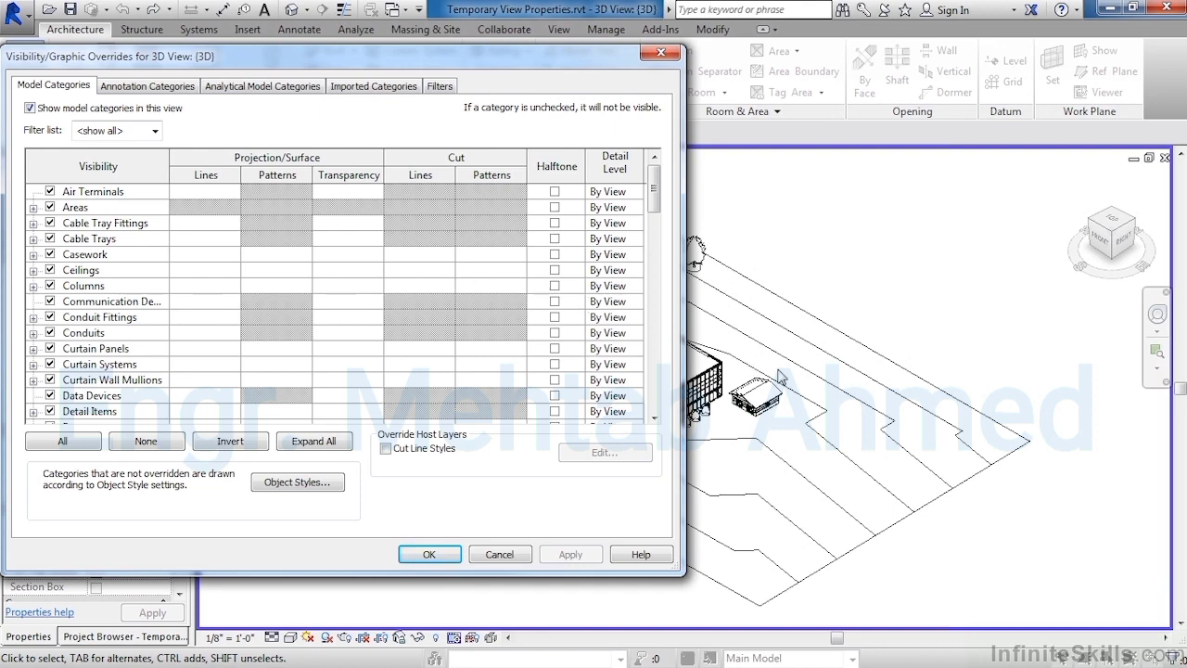
pyautogui.moveTo(655, 197); pyautogui.dragTo(654, 395)
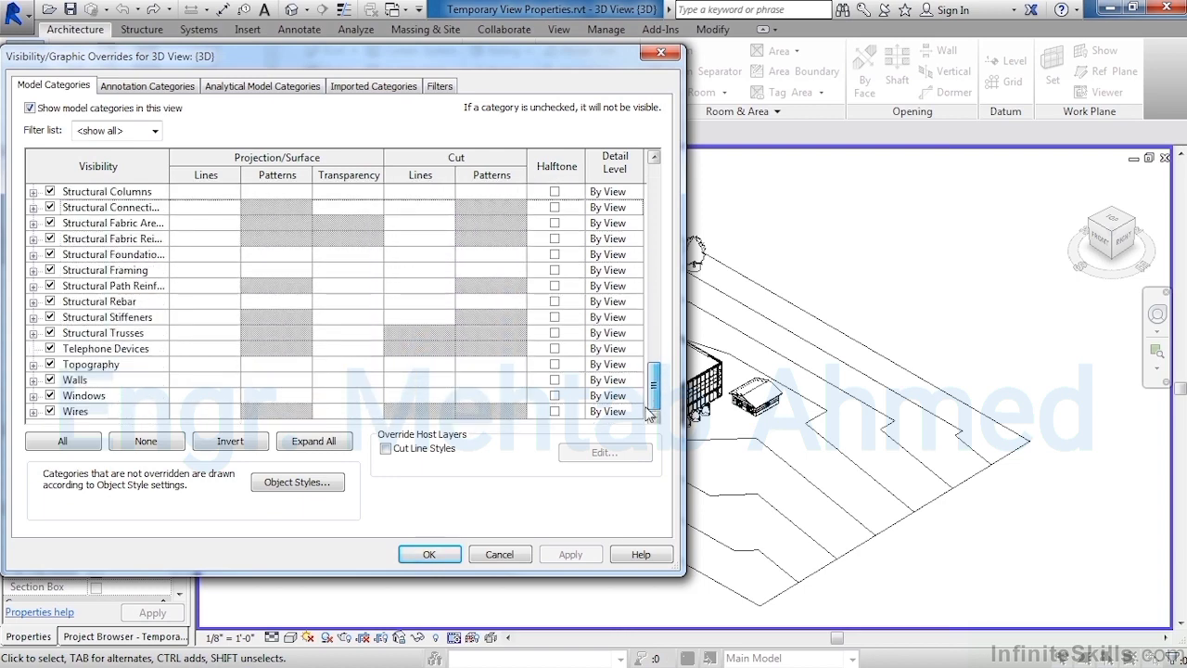
pyautogui.click(51, 363)
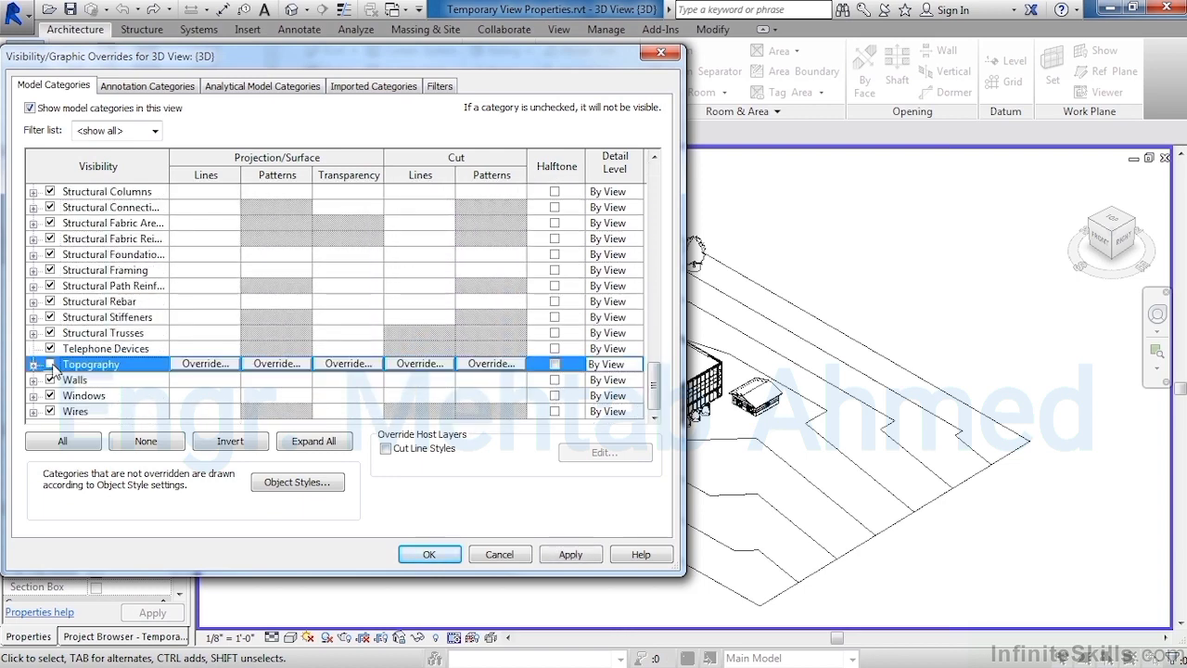
pyautogui.moveTo(654, 394); pyautogui.dragTo(653, 345)
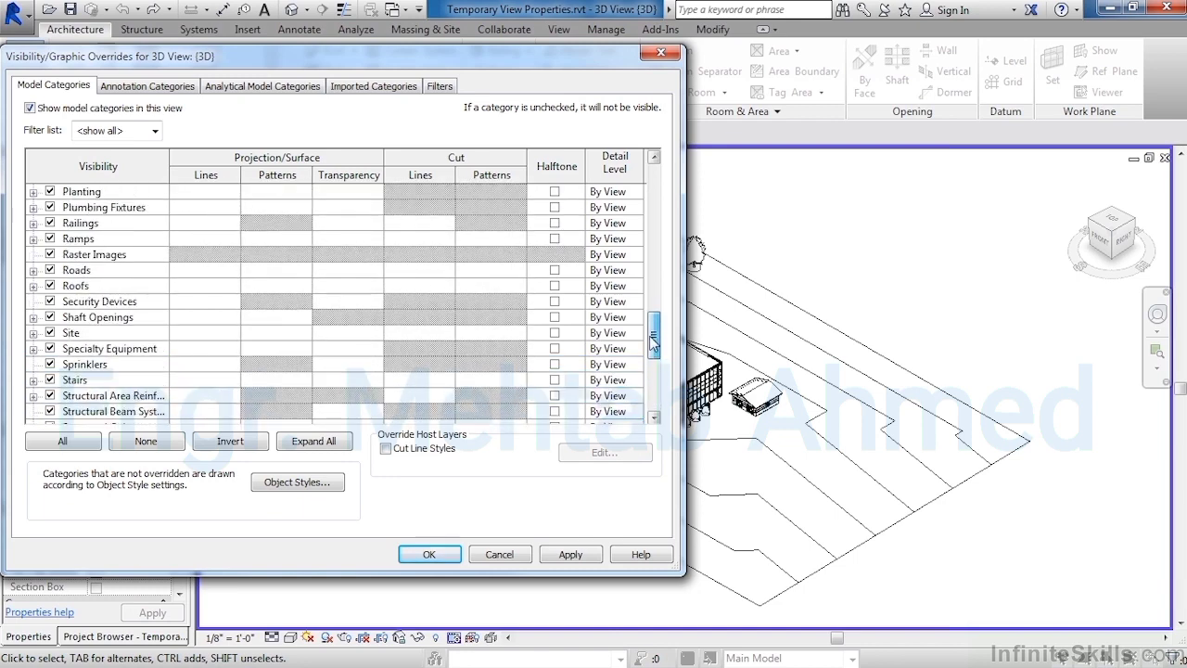
pyautogui.click(50, 285)
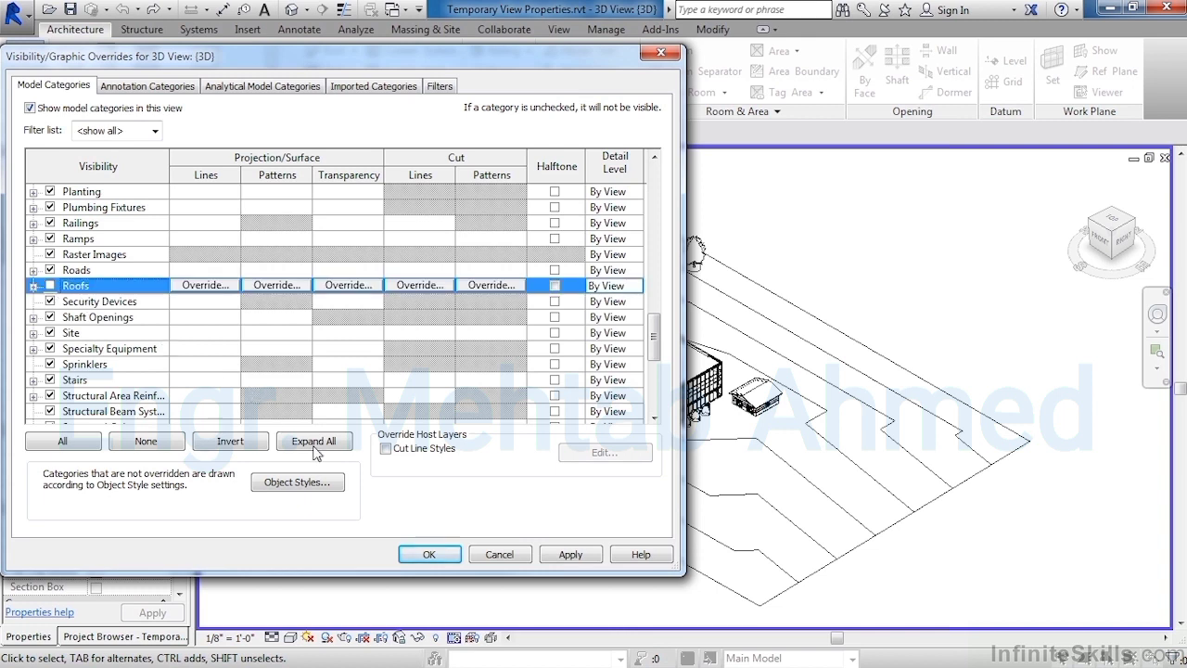
pyautogui.click(430, 555)
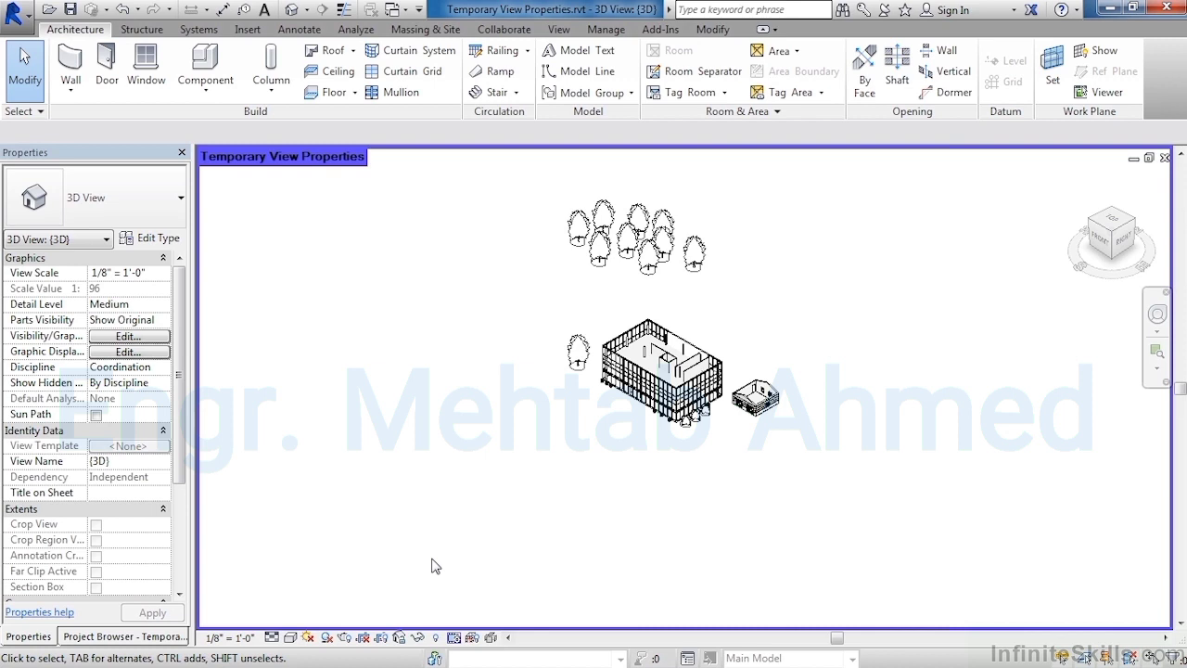
# - Restore the original view properties of the 3D view
pyautogui.click(454, 639)
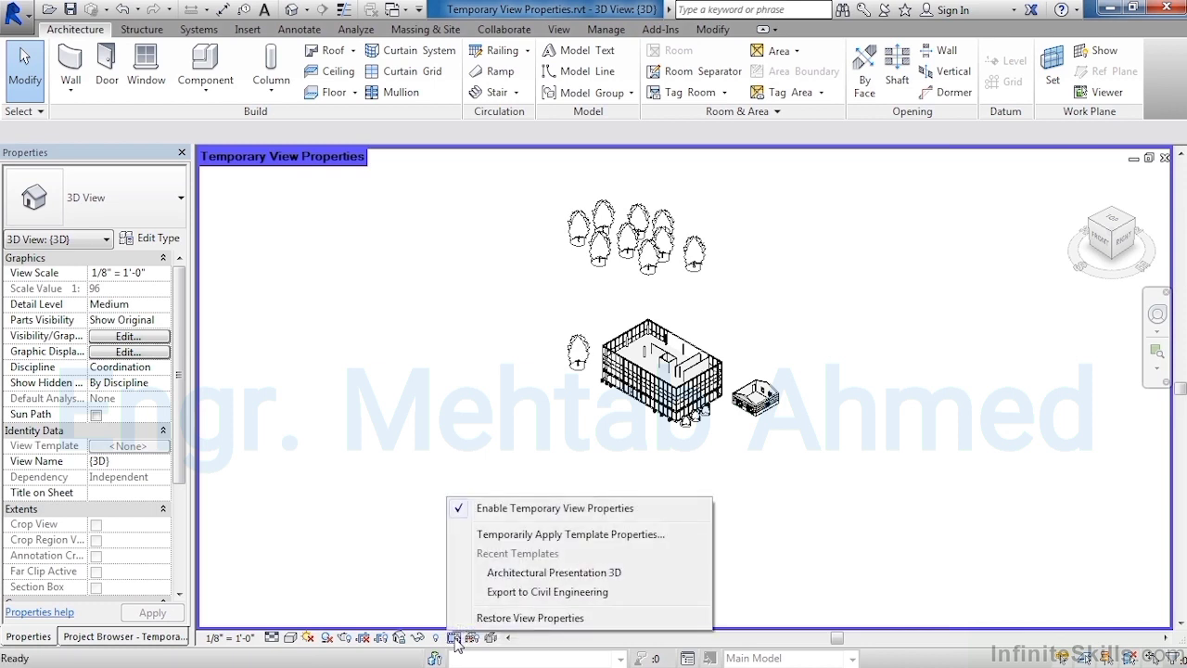
pyautogui.click(499, 620)
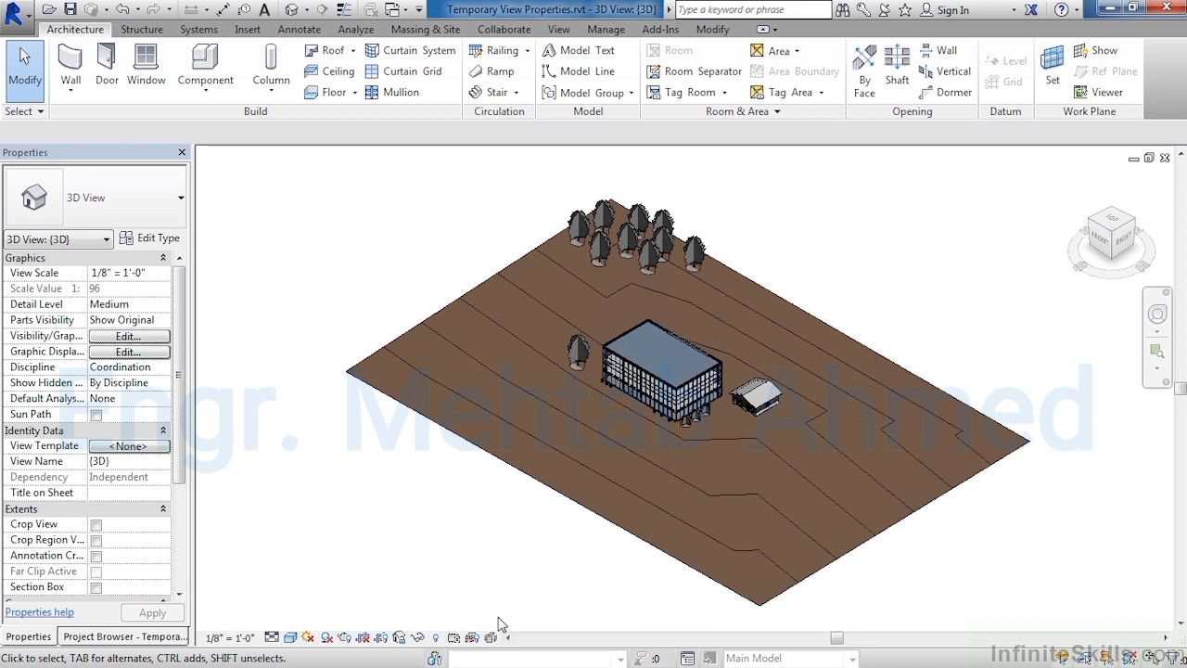
# - Temporarily apply the Export to Civil Engineering template to the 3D view
pyautogui.click(453, 638)
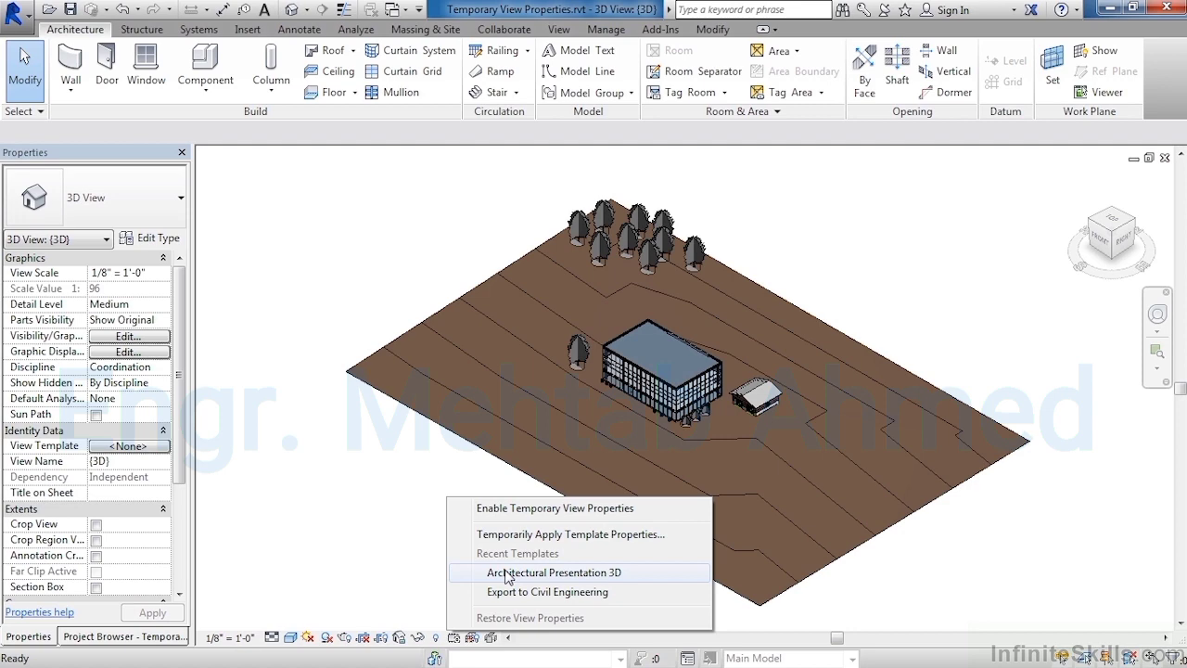
pyautogui.click(509, 518)
pyautogui.click(454, 638)
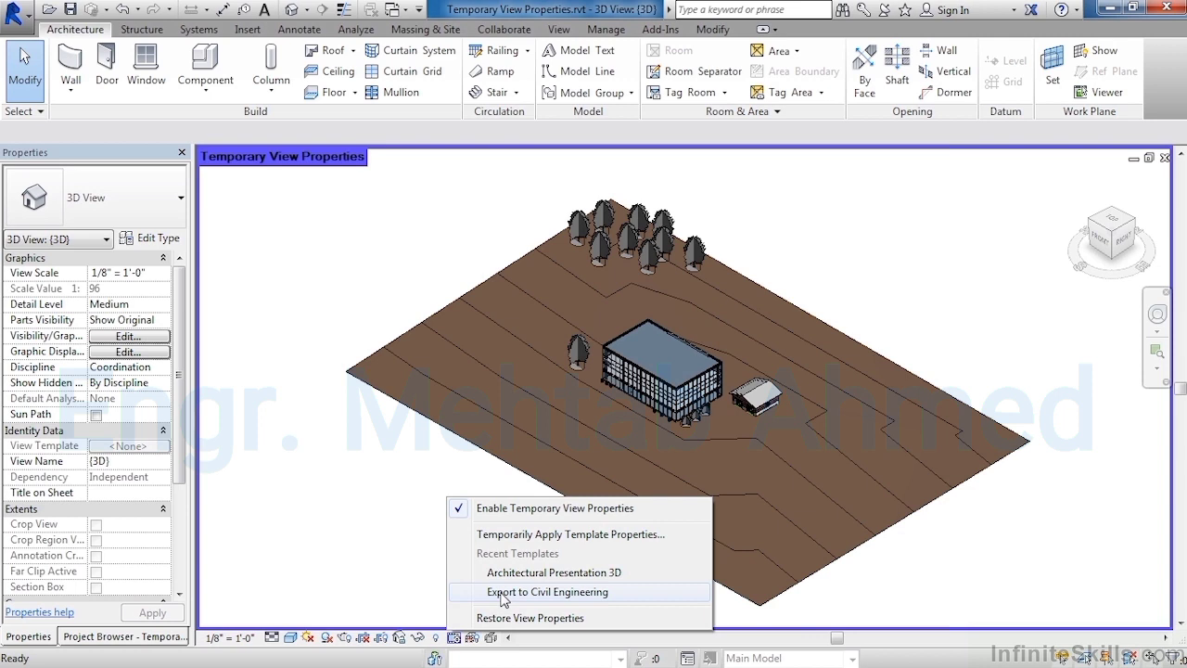
pyautogui.click(504, 594)
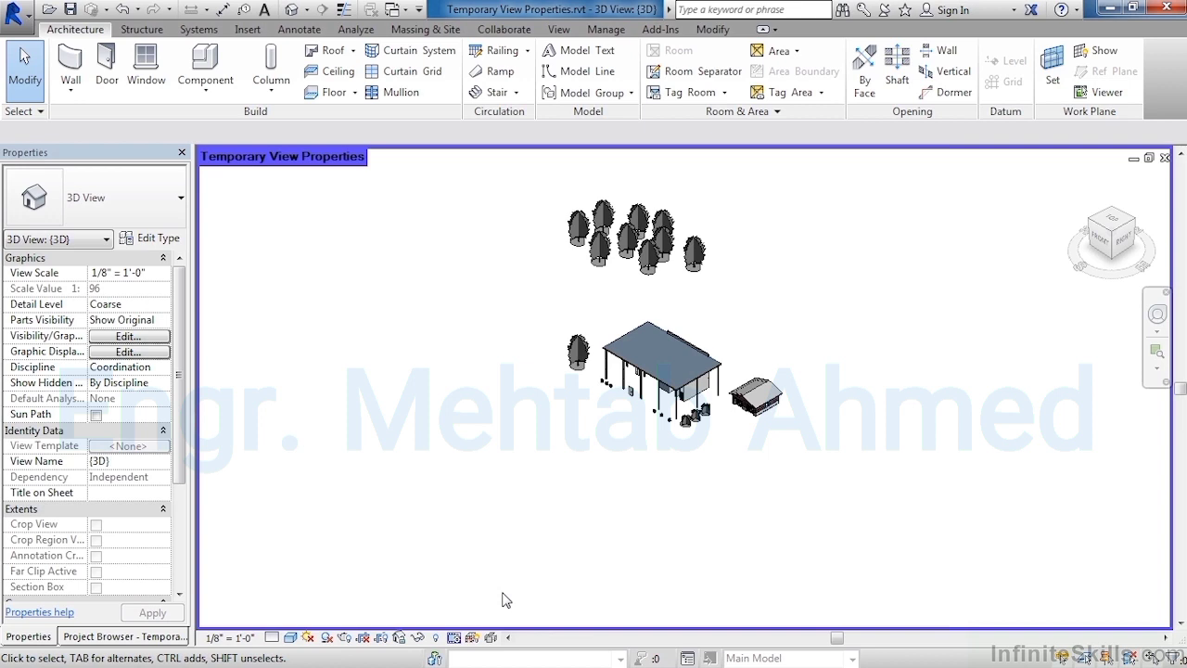
# - Restore the original view properties of the 3D view
pyautogui.click(455, 639)
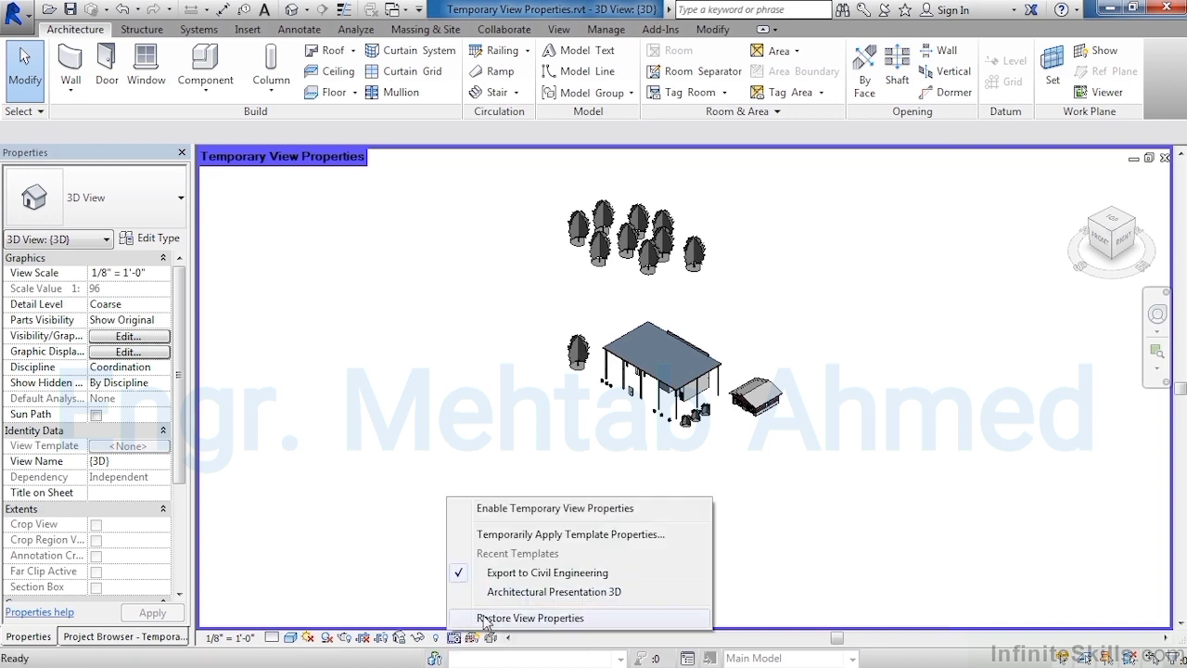
pyautogui.click(485, 620)
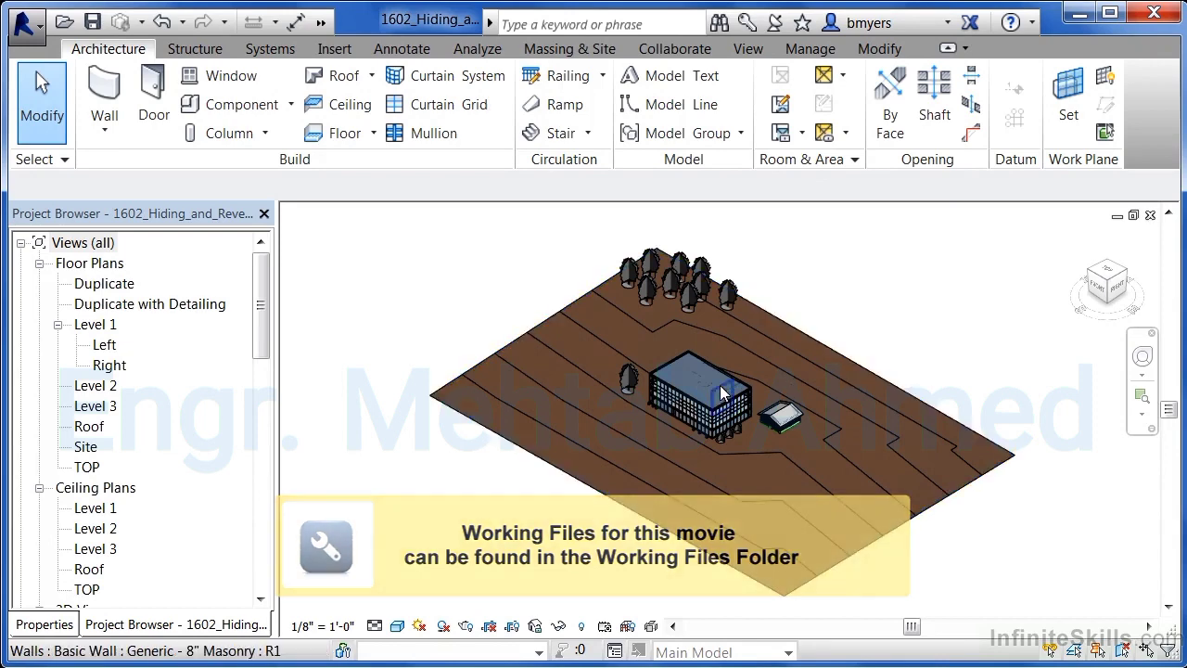
# - Temporarily hide the roof of the main building
pyautogui.scroll(4, 715, 377)
pyautogui.scroll(5, 714, 381)
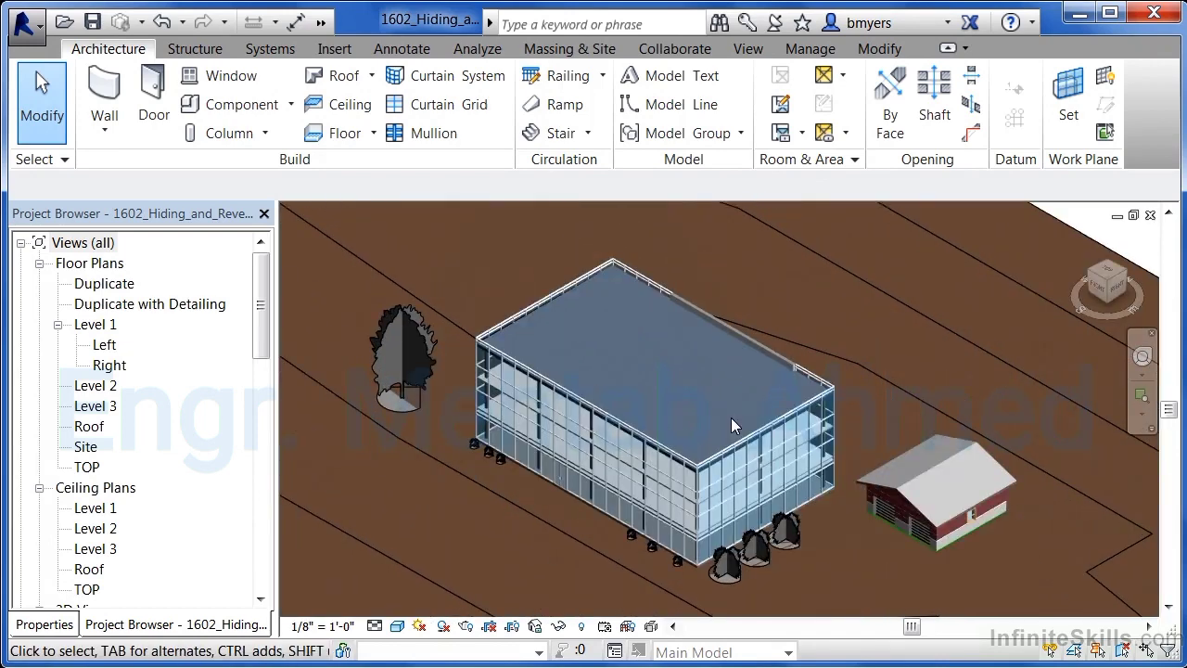
pyautogui.scroll(2, 711, 373)
pyautogui.scroll(-1, 720, 378)
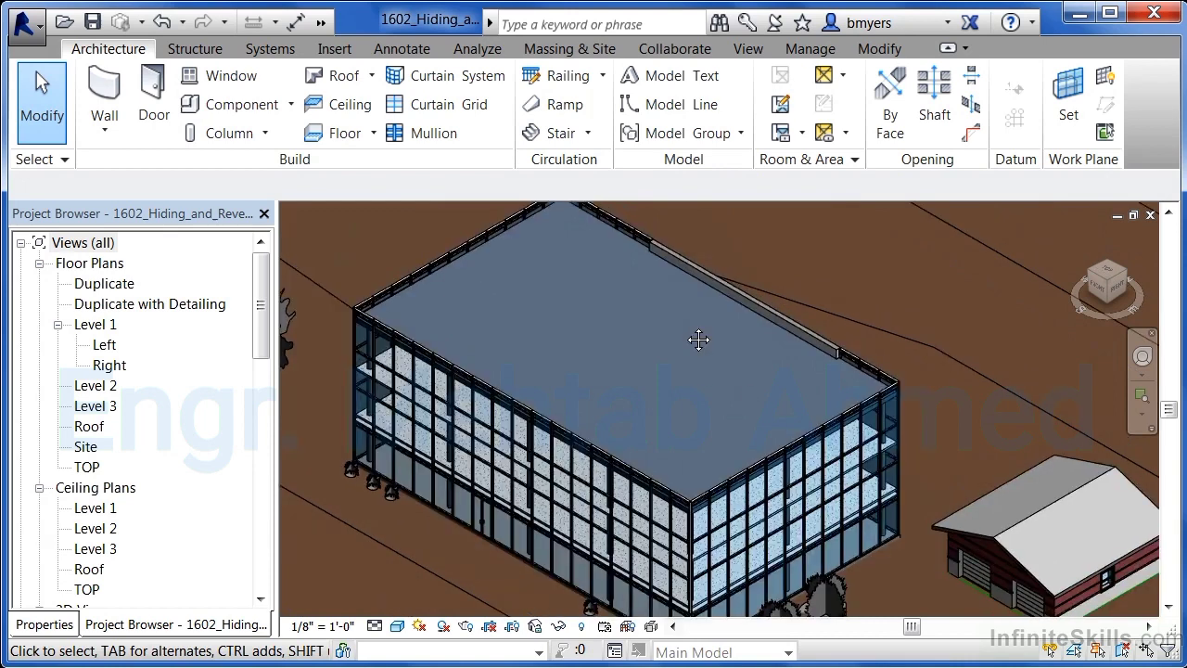
pyautogui.moveTo(696, 339); pyautogui.dragTo(745, 355, button='middle')
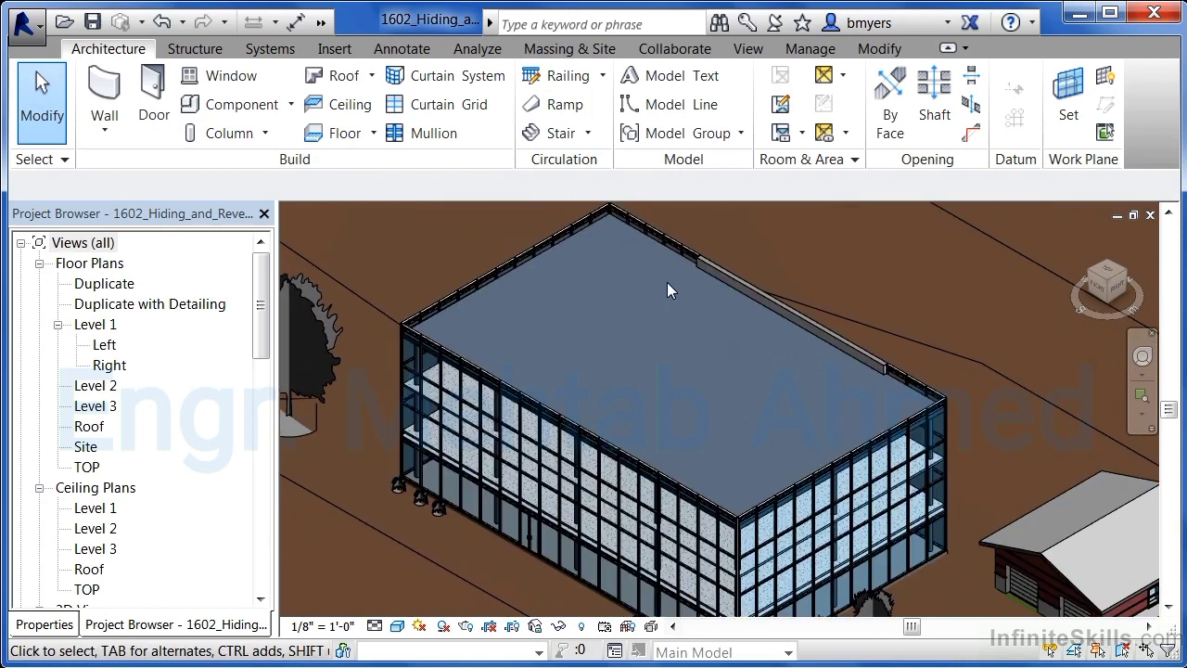
pyautogui.click(608, 220)
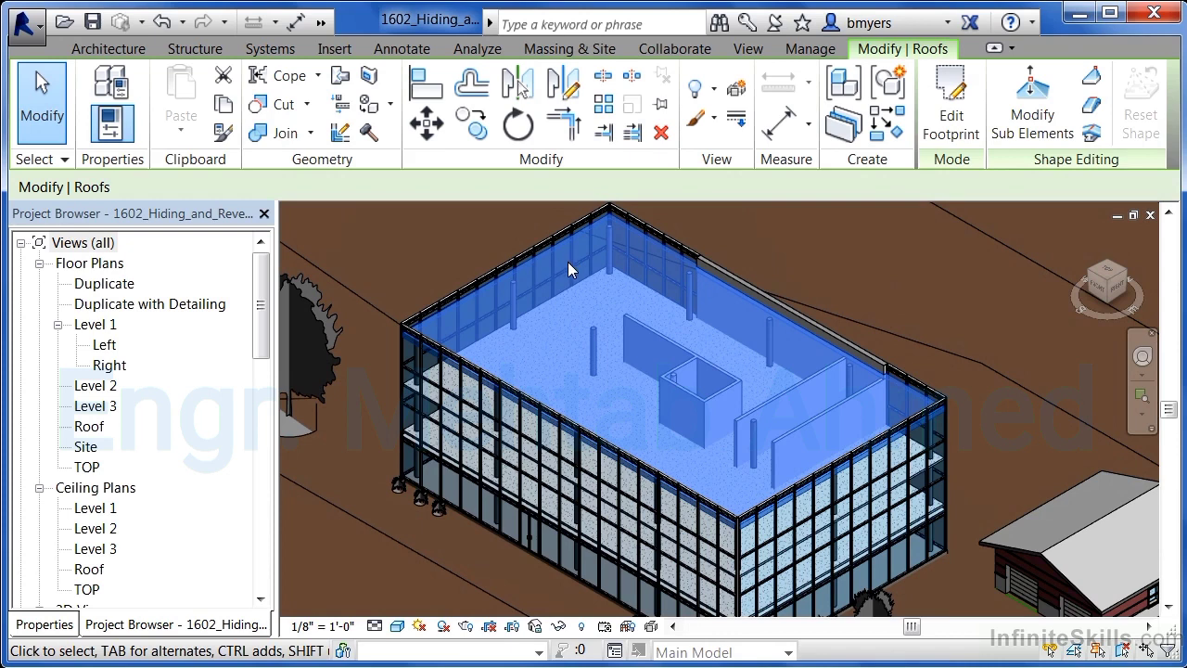
pyautogui.click(559, 627)
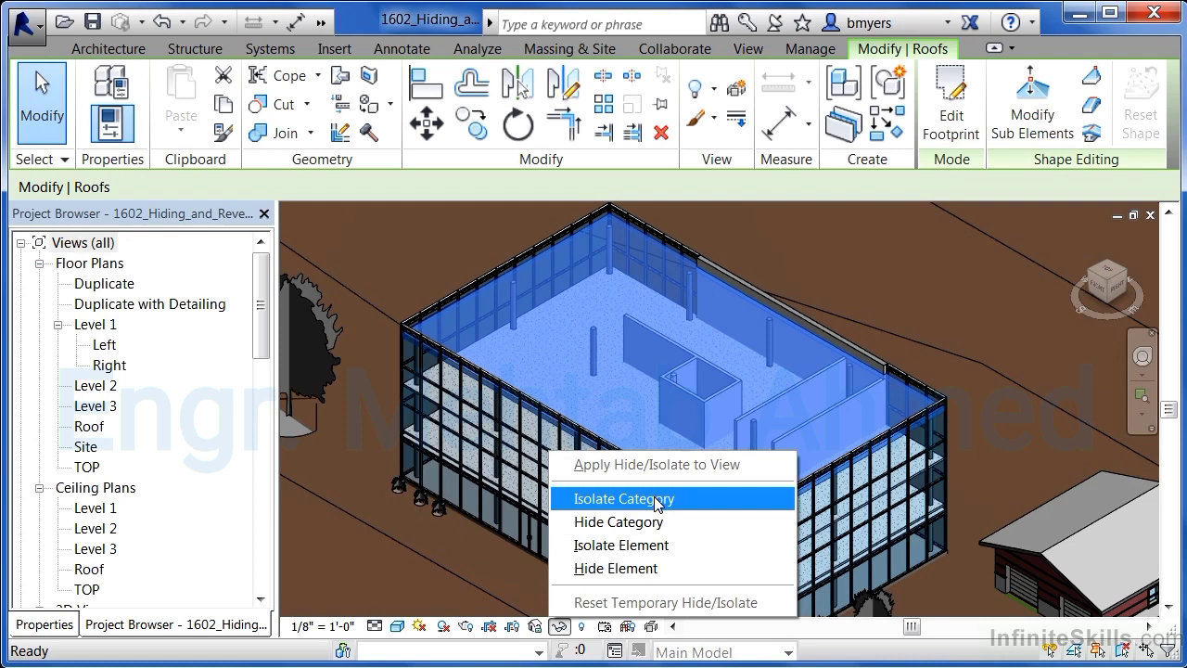
pyautogui.click(631, 569)
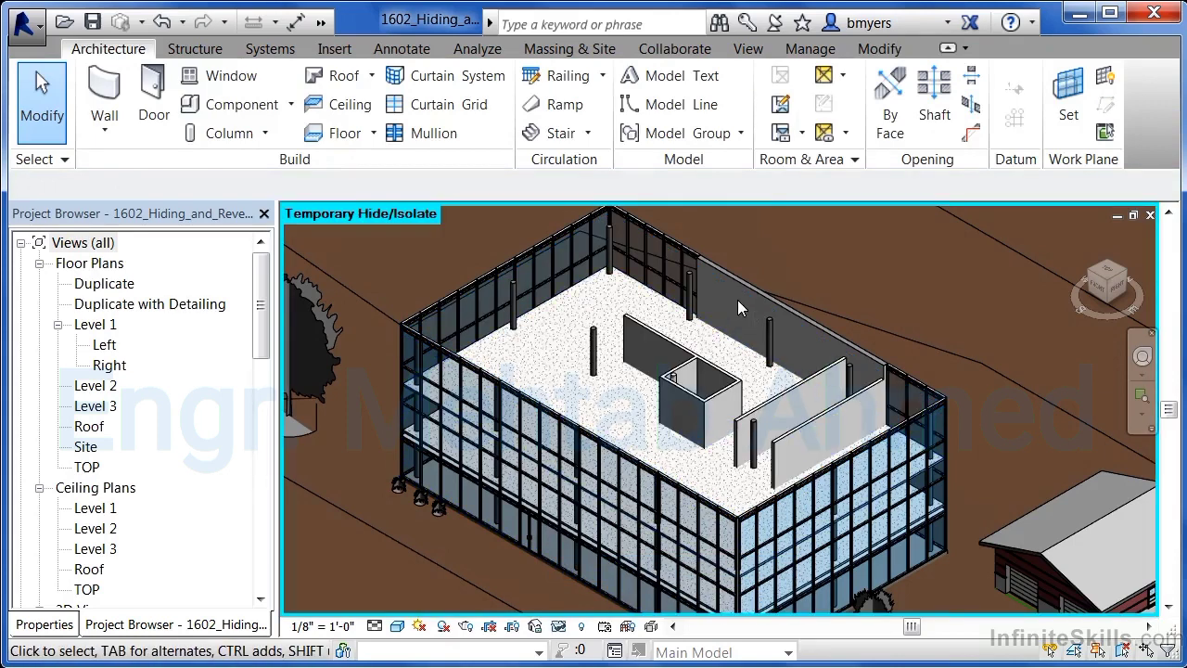
# - Temporarily hide the interior masonry wall element inside the building
pyautogui.click(690, 394)
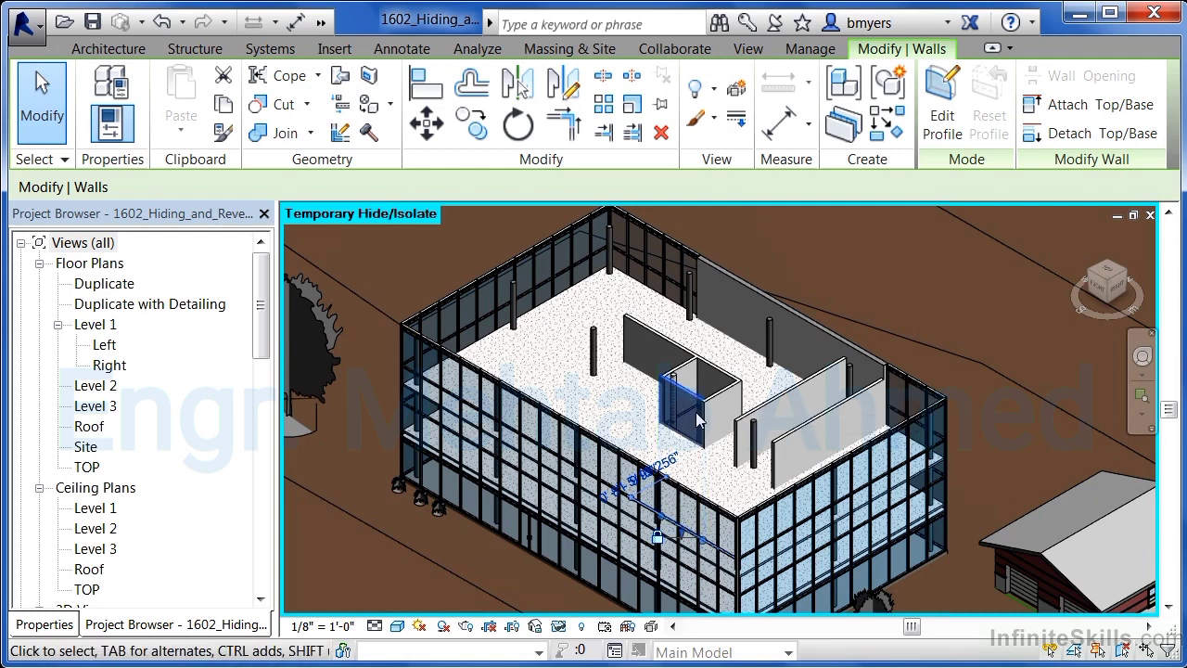
pyautogui.click(559, 627)
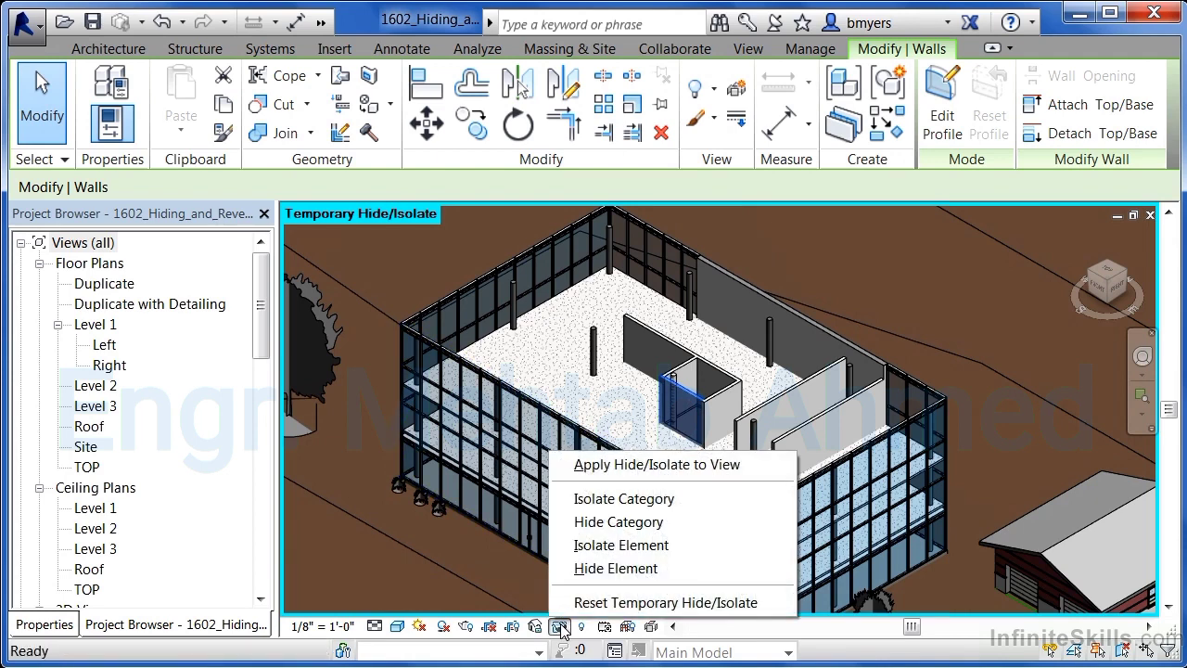
pyautogui.click(612, 569)
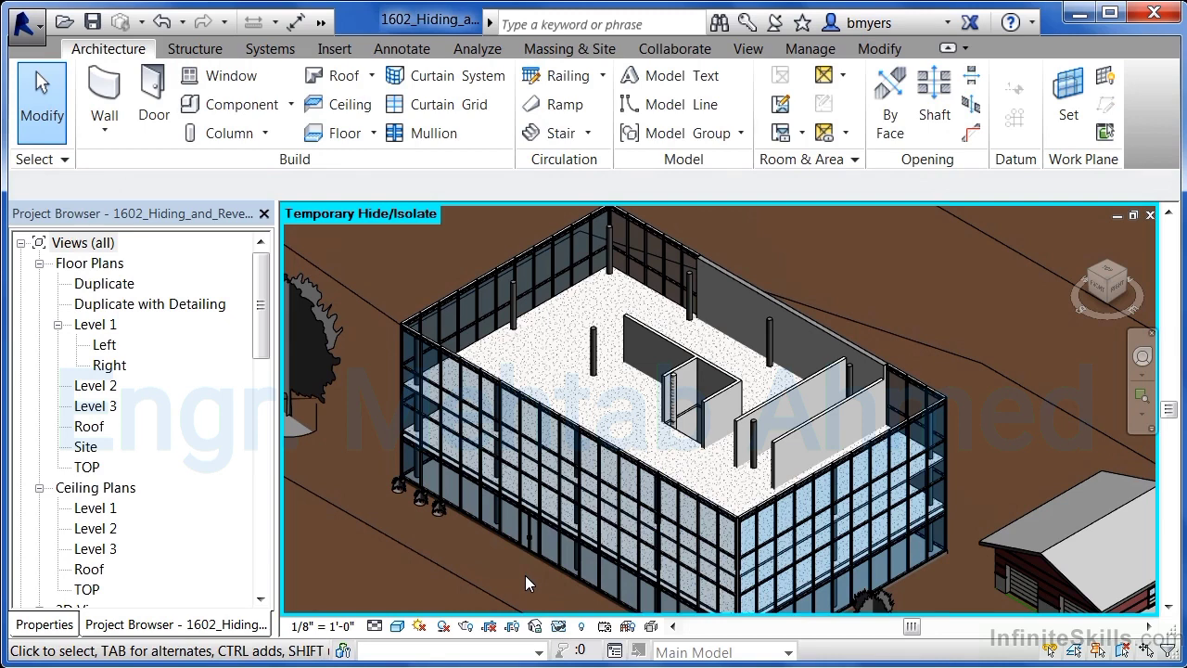
# - Reset the temporary hide/isolate in the 3D view
pyautogui.click(560, 628)
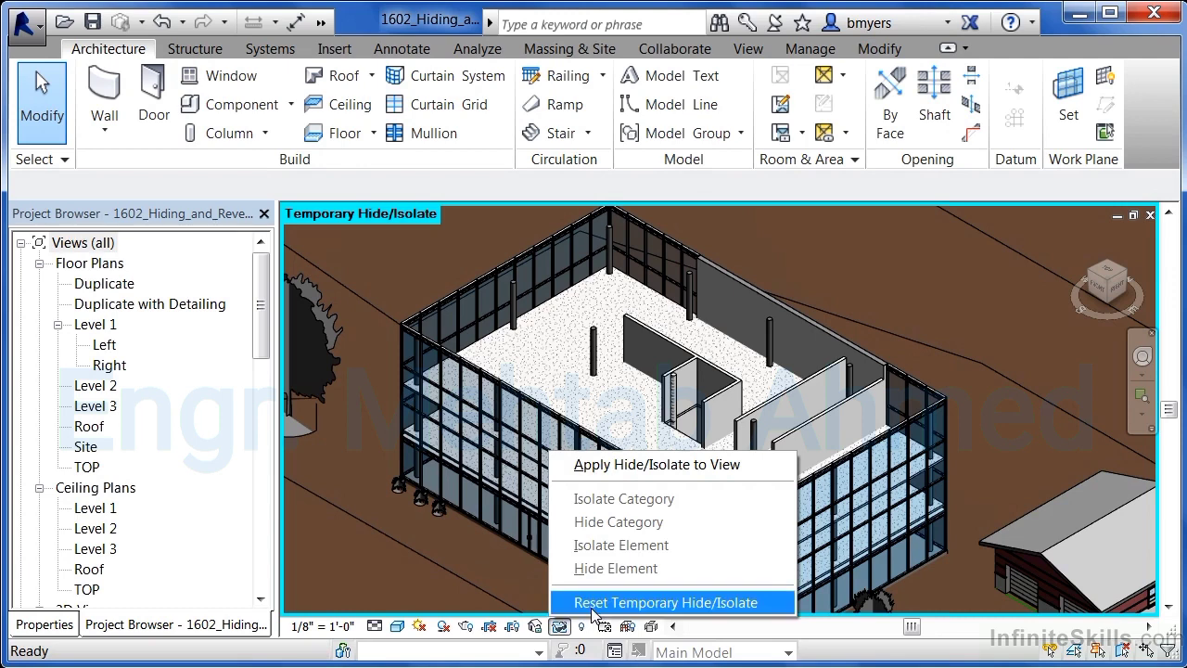
pyautogui.click(594, 603)
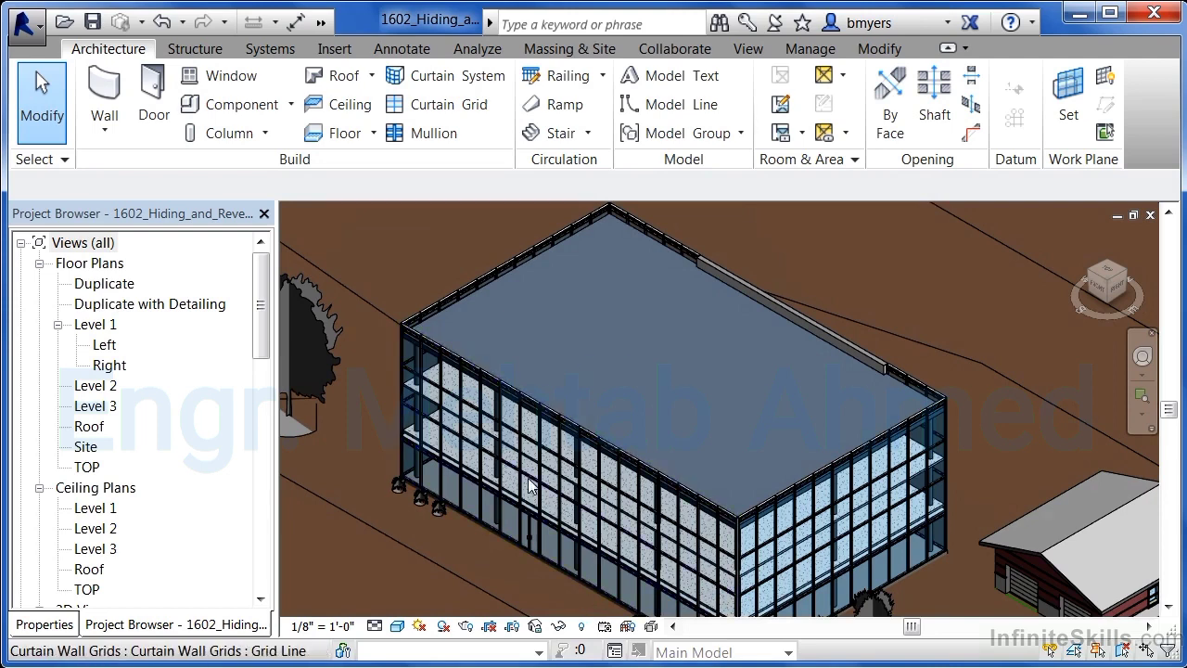
# - Hide the topography surface and apply the hide/isolate permanently to the view
pyautogui.scroll(-4, 453, 422)
pyautogui.scroll(-2, 453, 422)
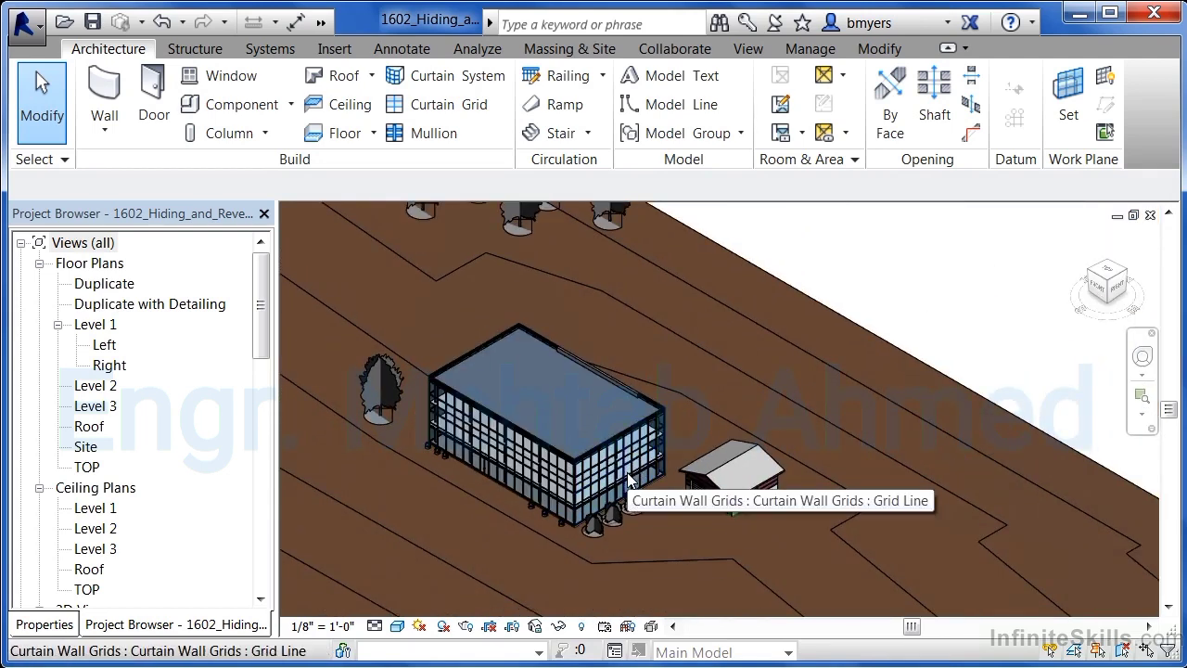
pyautogui.moveTo(656, 481); pyautogui.dragTo(711, 489, button='middle')
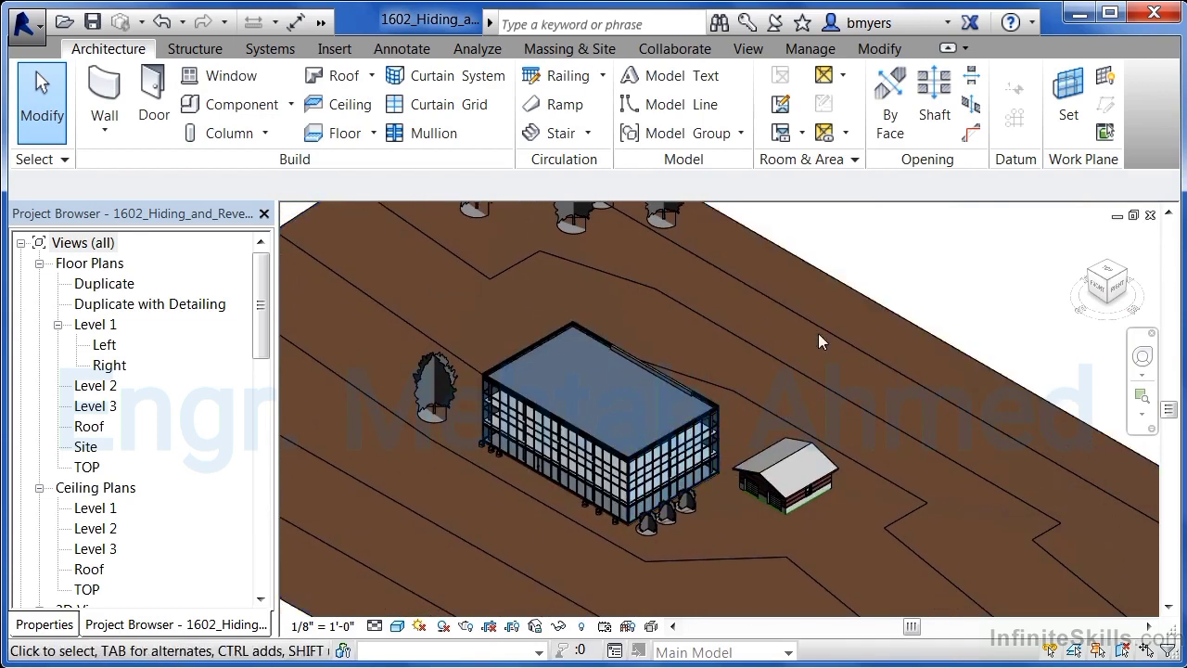
pyautogui.click(853, 297)
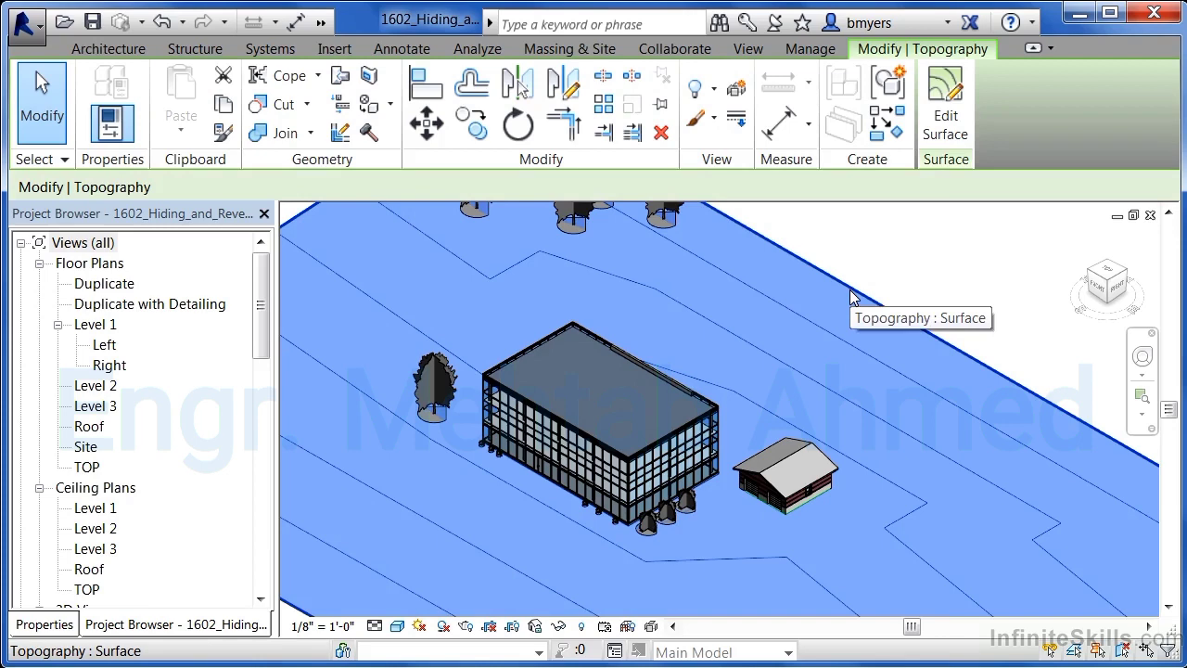
pyautogui.click(560, 627)
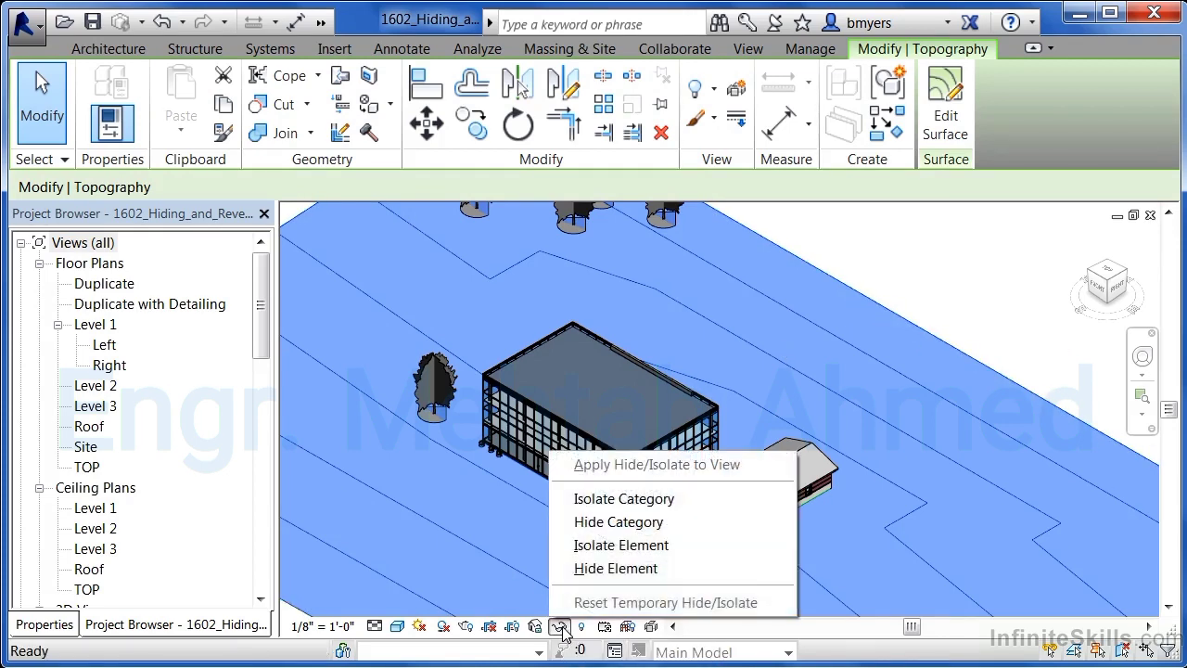
pyautogui.click(595, 568)
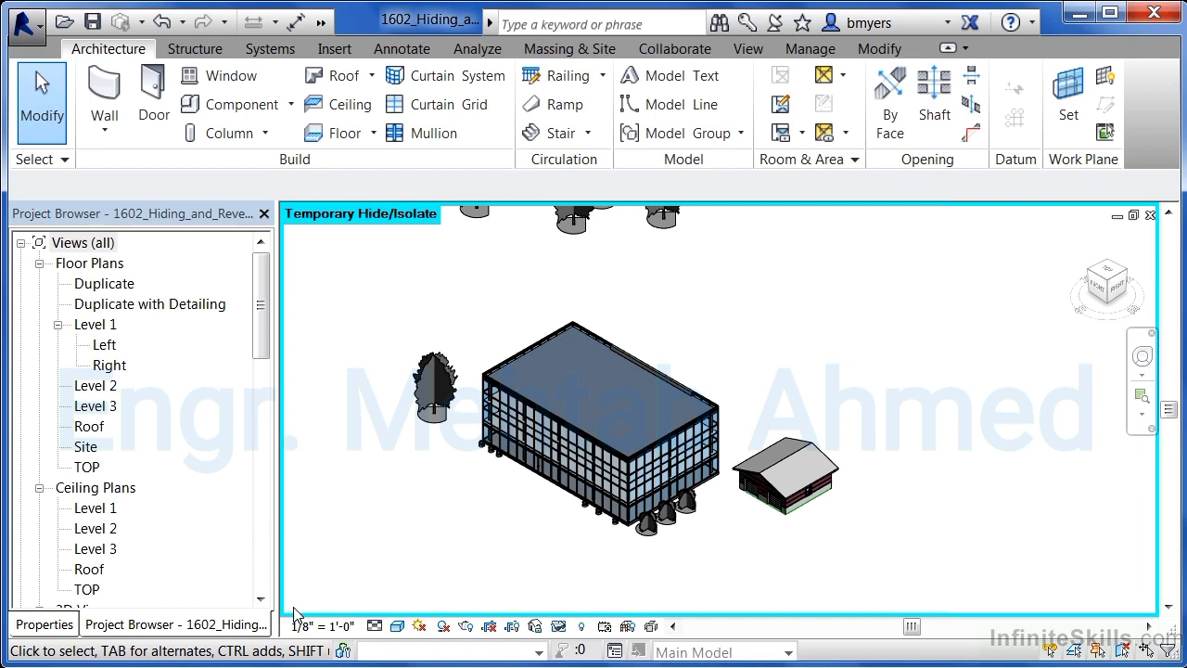
pyautogui.click(558, 627)
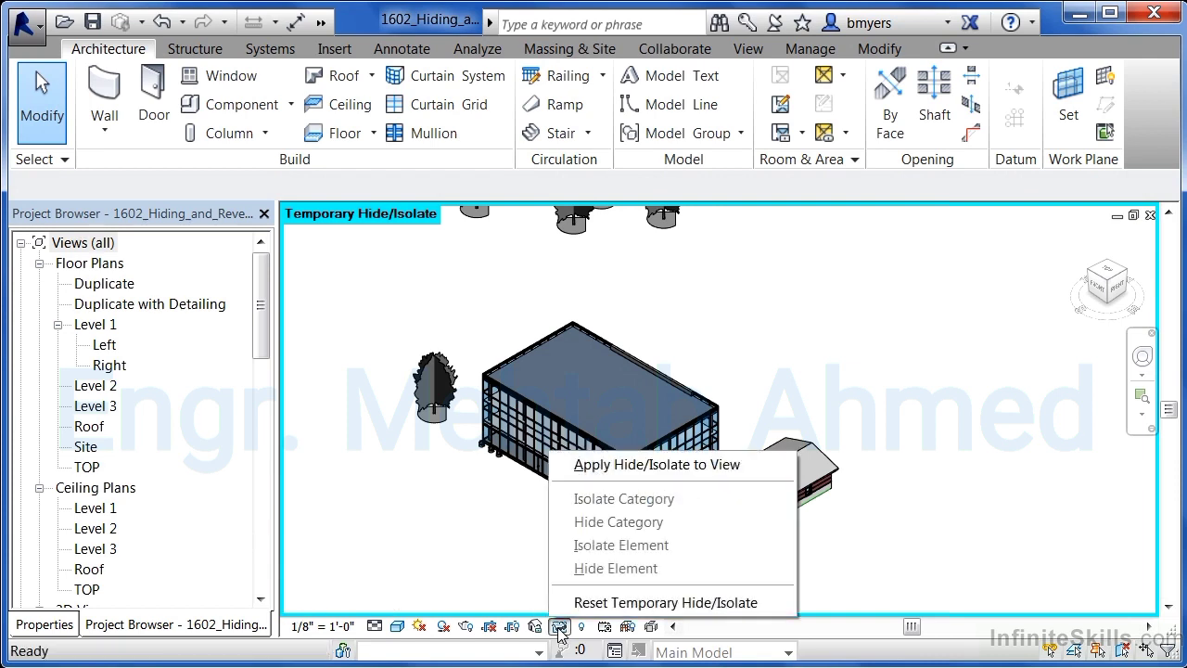
pyautogui.click(636, 465)
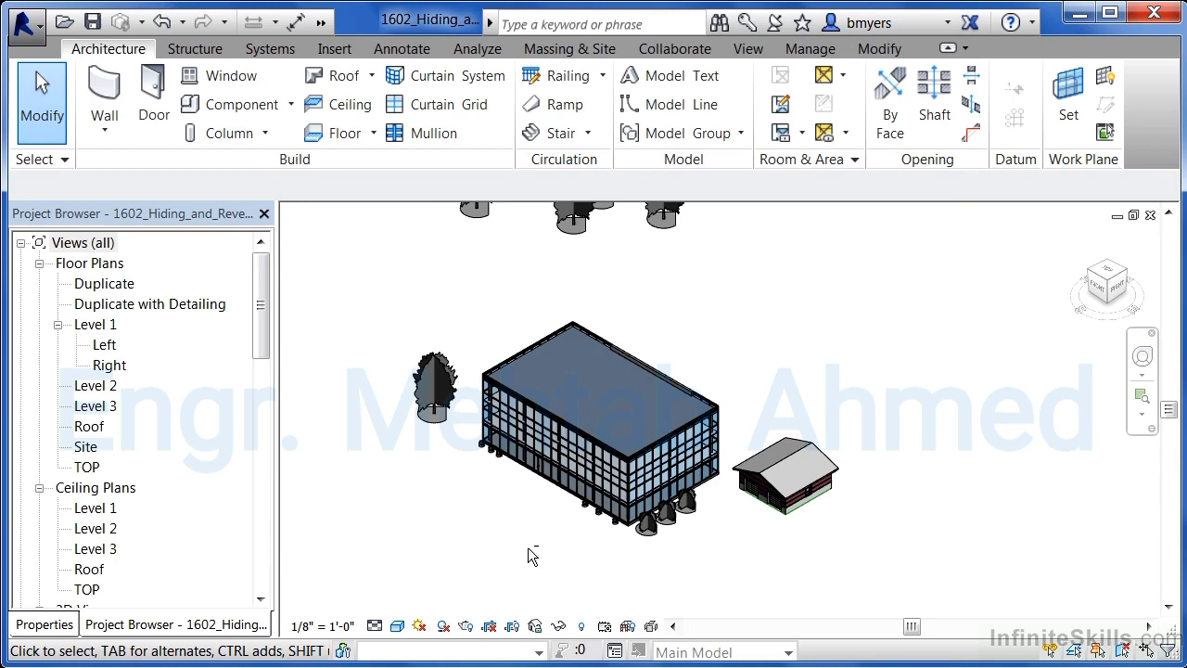
# - Unhide the hidden topography surface using Reveal Hidden Elements mode, then leave that mode
pyautogui.keyDown('shift'); pyautogui.moveTo(529, 554); pyautogui.dragTo(547, 487, button='middle'); pyautogui.keyUp('shift')
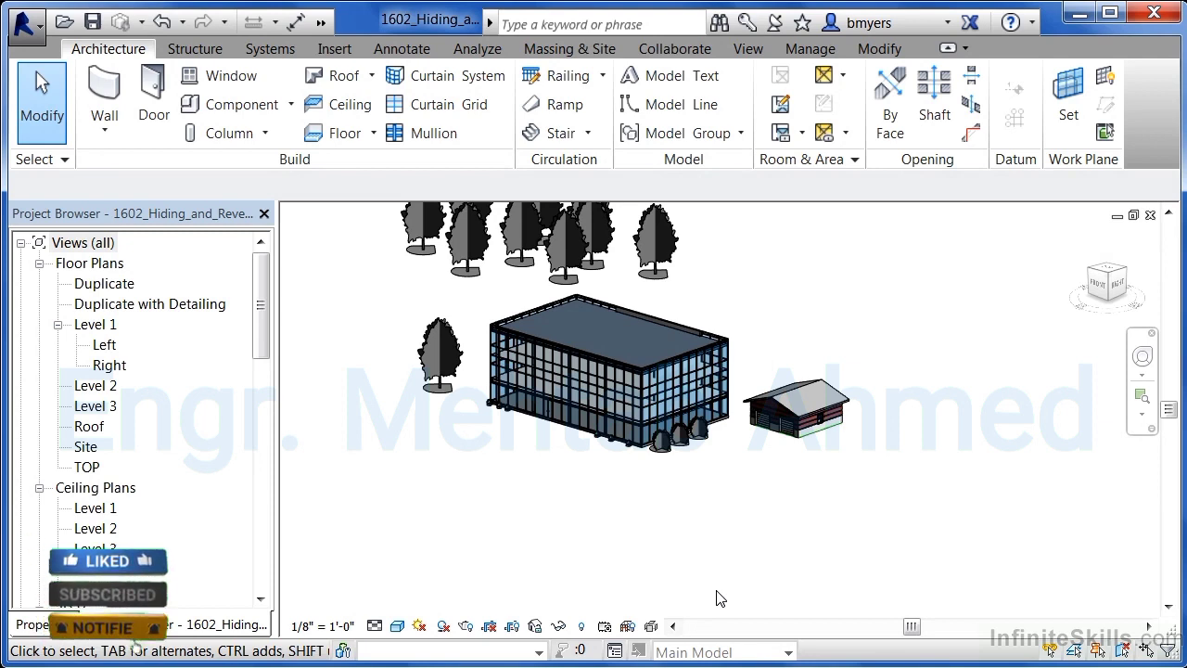
pyautogui.click(560, 627)
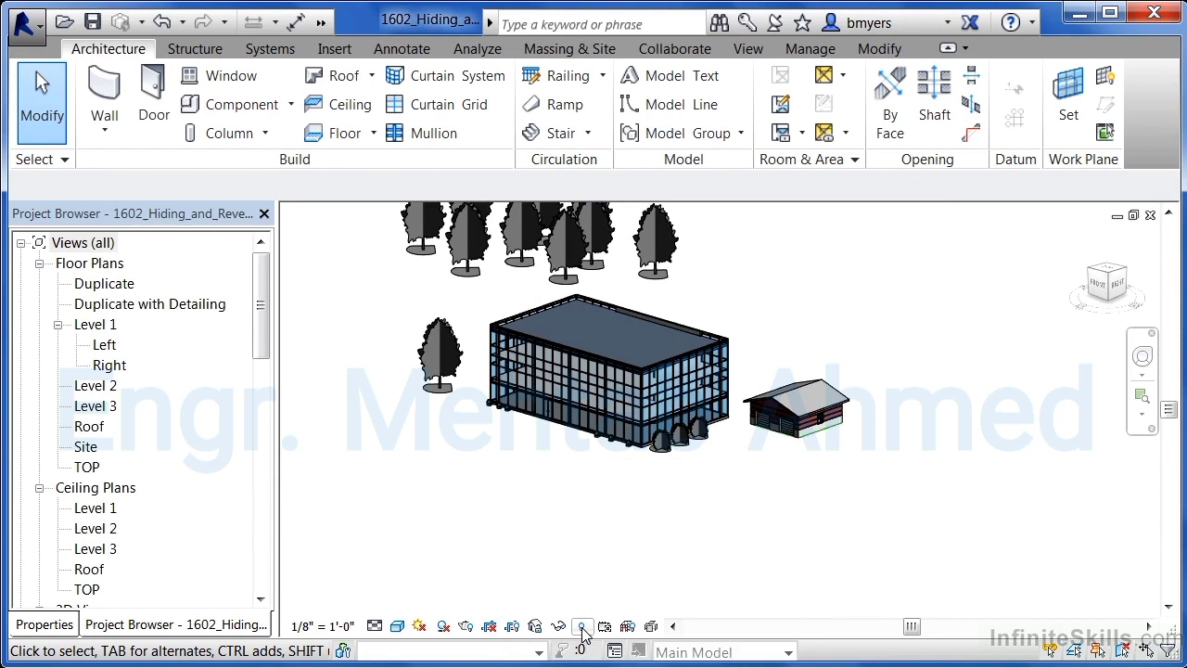
pyautogui.click(581, 627)
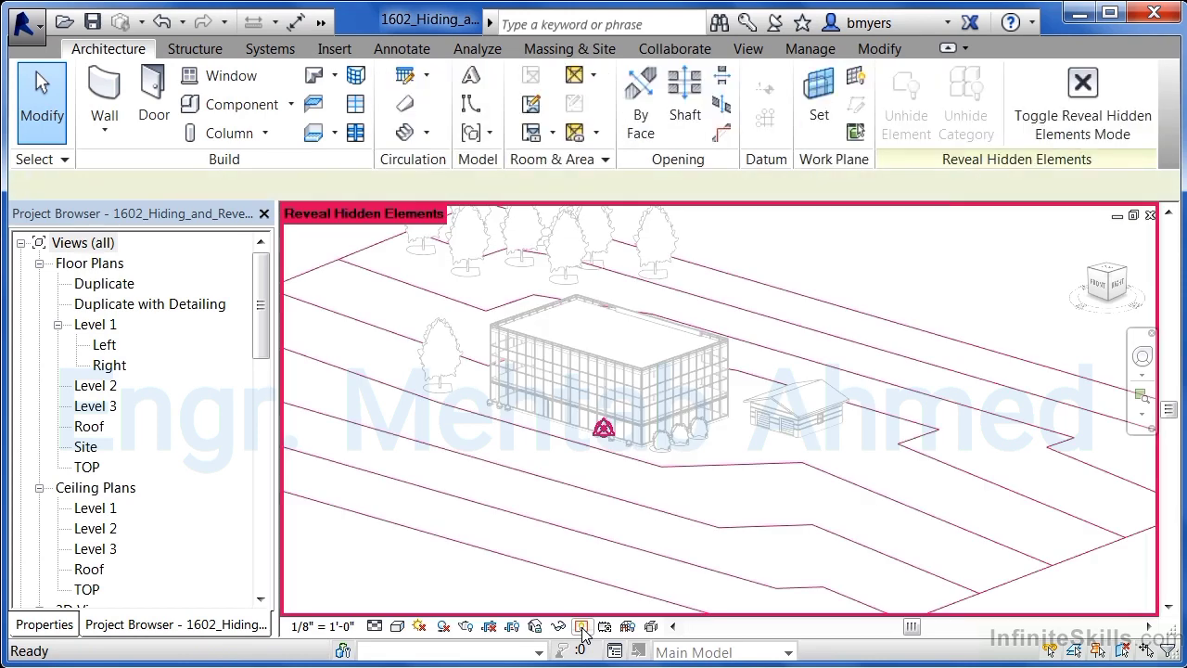
pyautogui.click(799, 300)
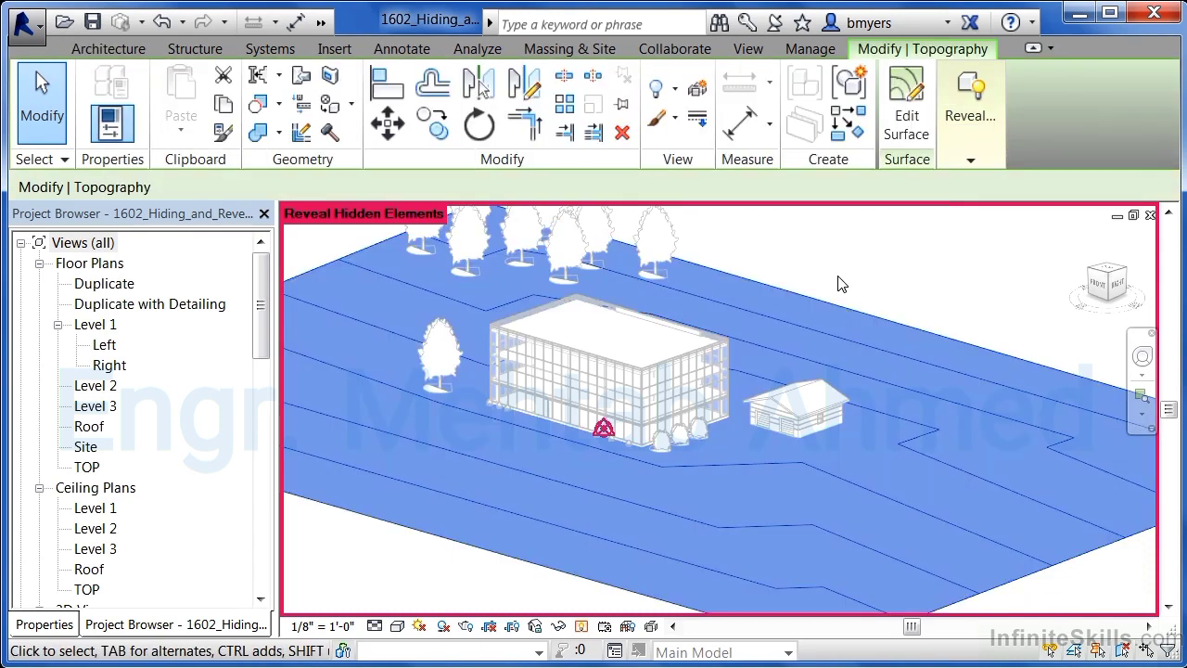
pyautogui.click(969, 160)
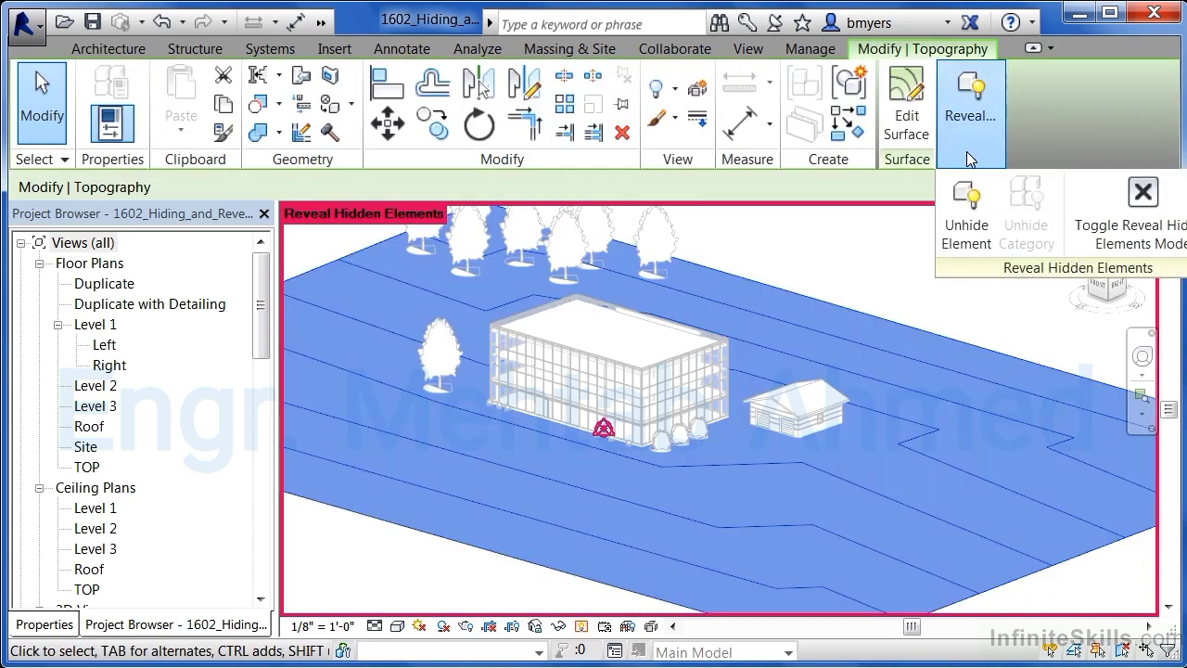
pyautogui.click(969, 227)
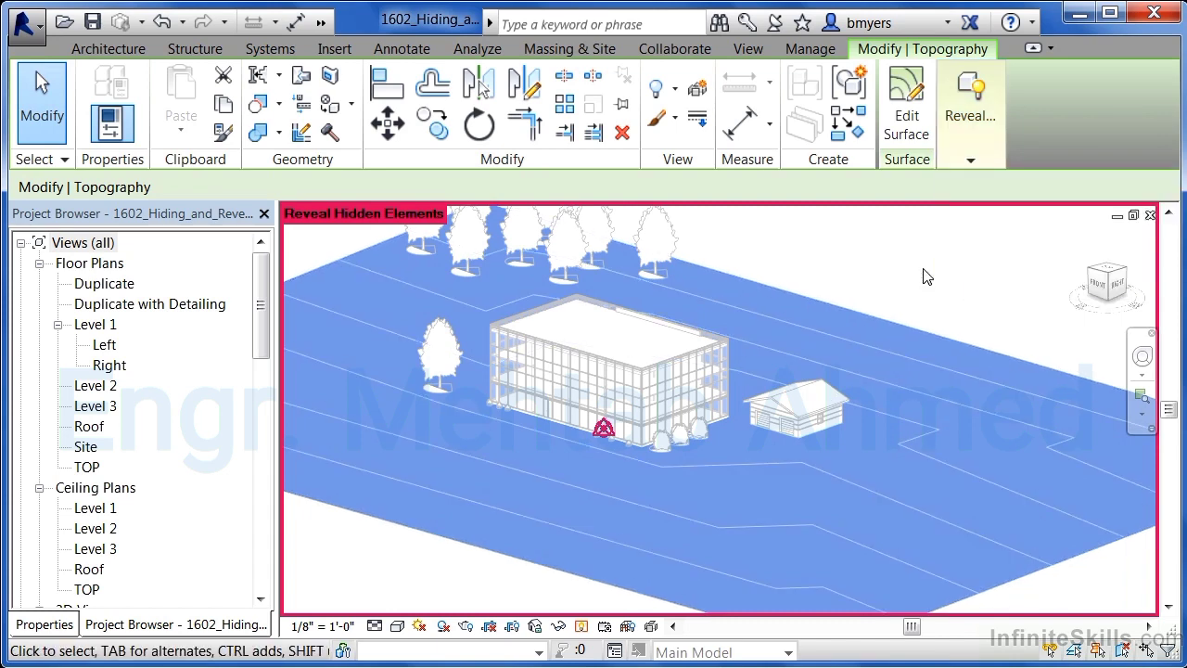
pyautogui.click(923, 277)
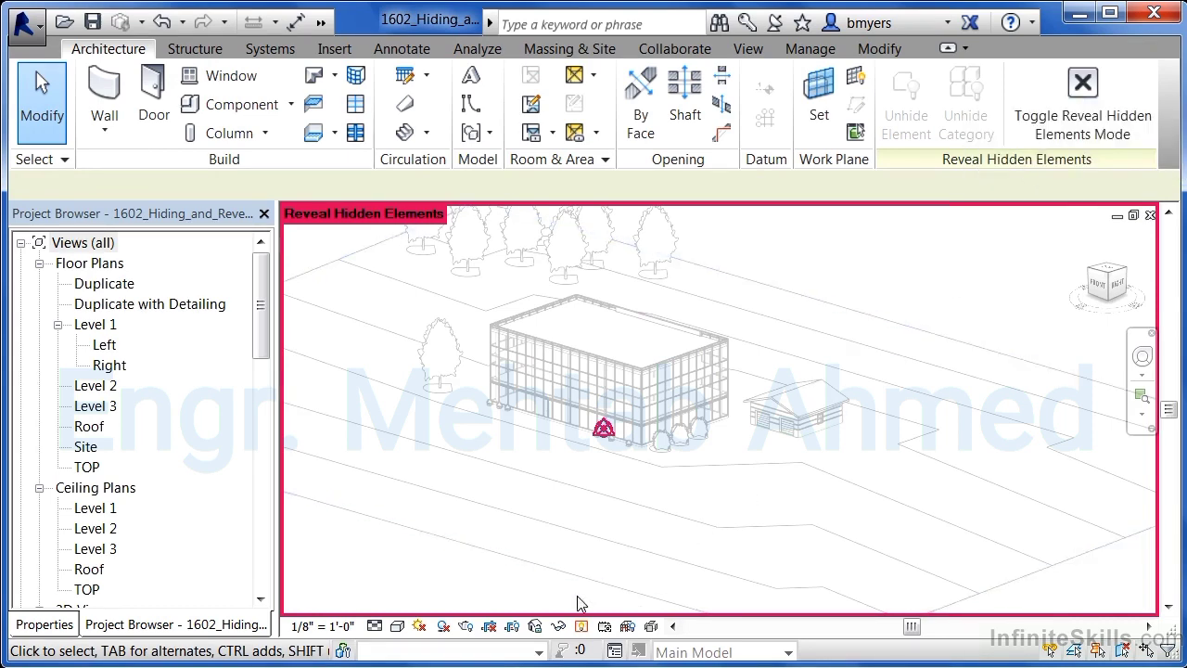
pyautogui.click(581, 627)
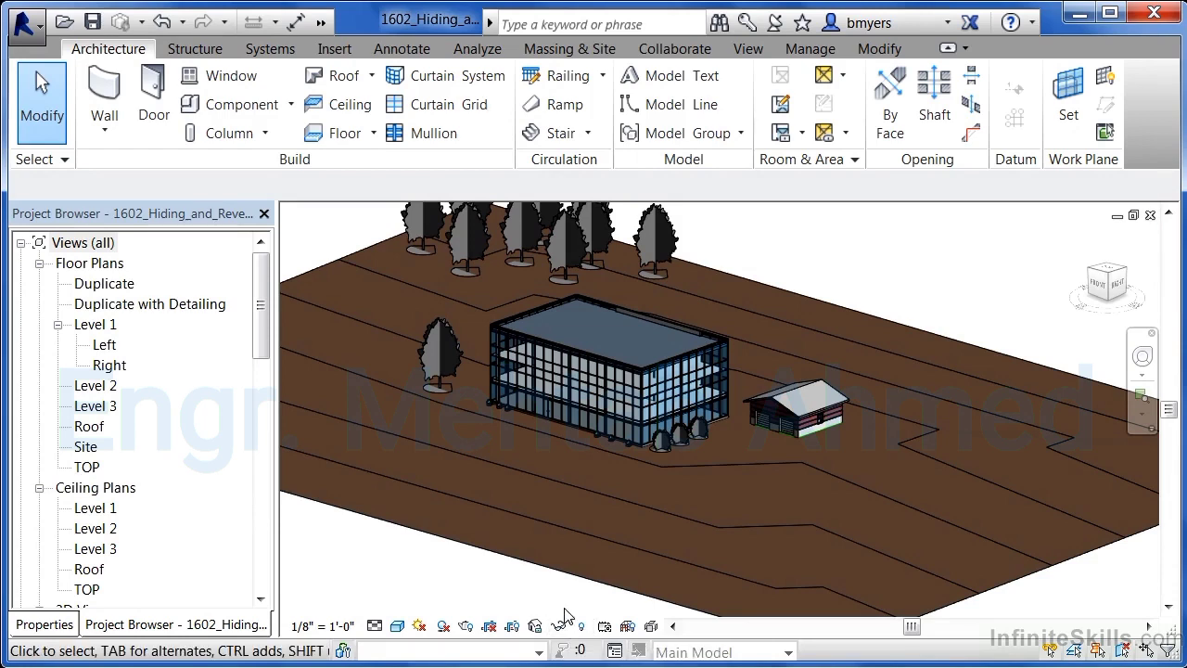
# - Temporarily isolate the small planting in front of the building, then reset the temporary hide/isolate
pyautogui.click(595, 437)
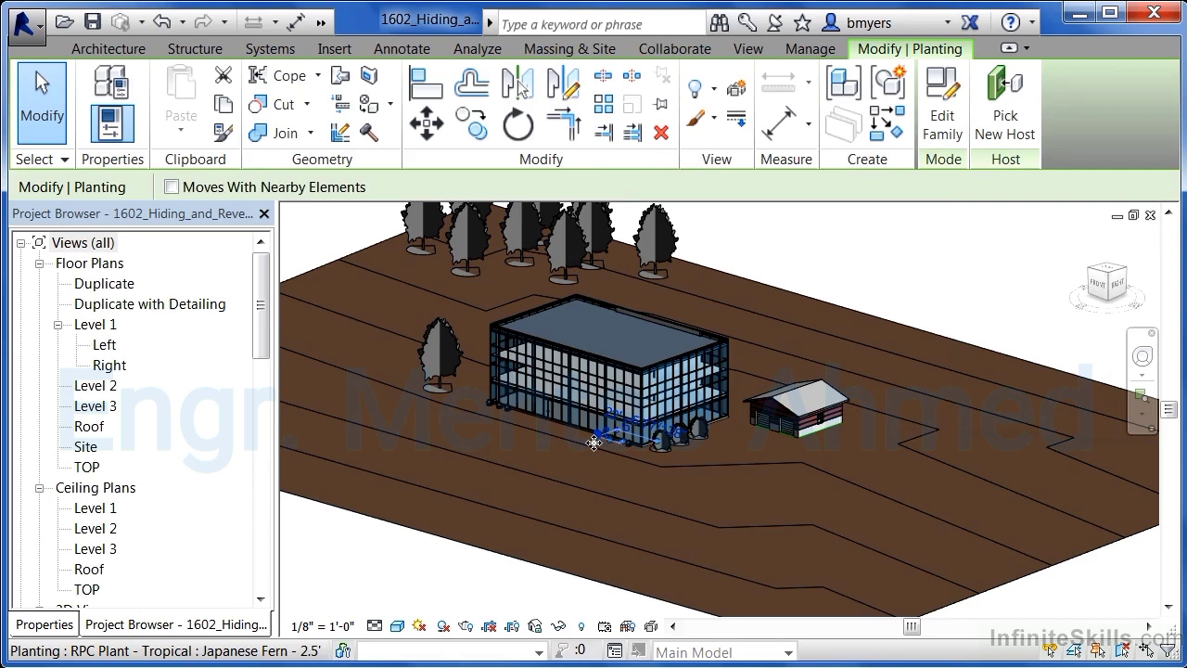
pyautogui.click(560, 627)
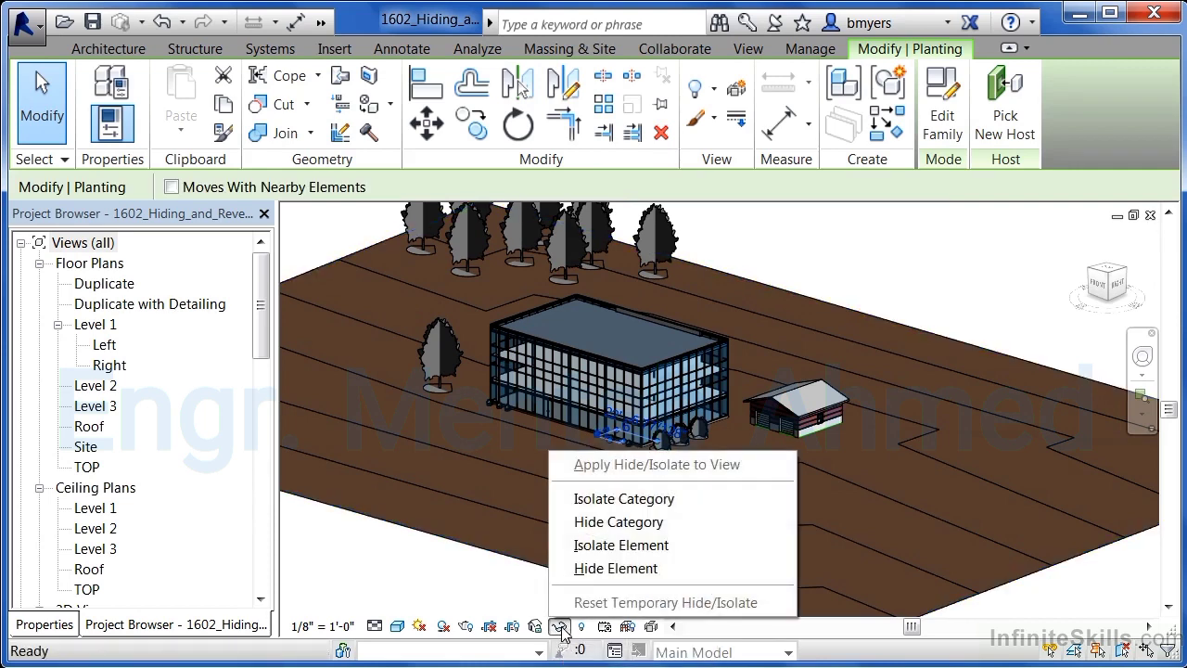
pyautogui.click(605, 548)
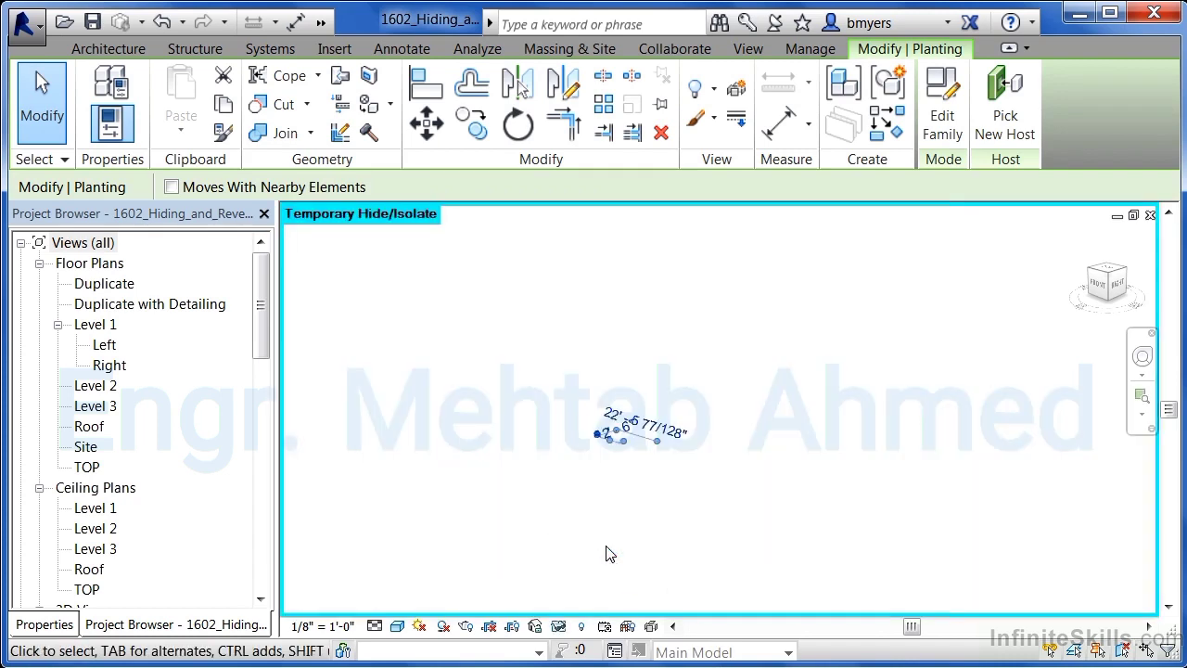
pyautogui.scroll(6, 603, 432)
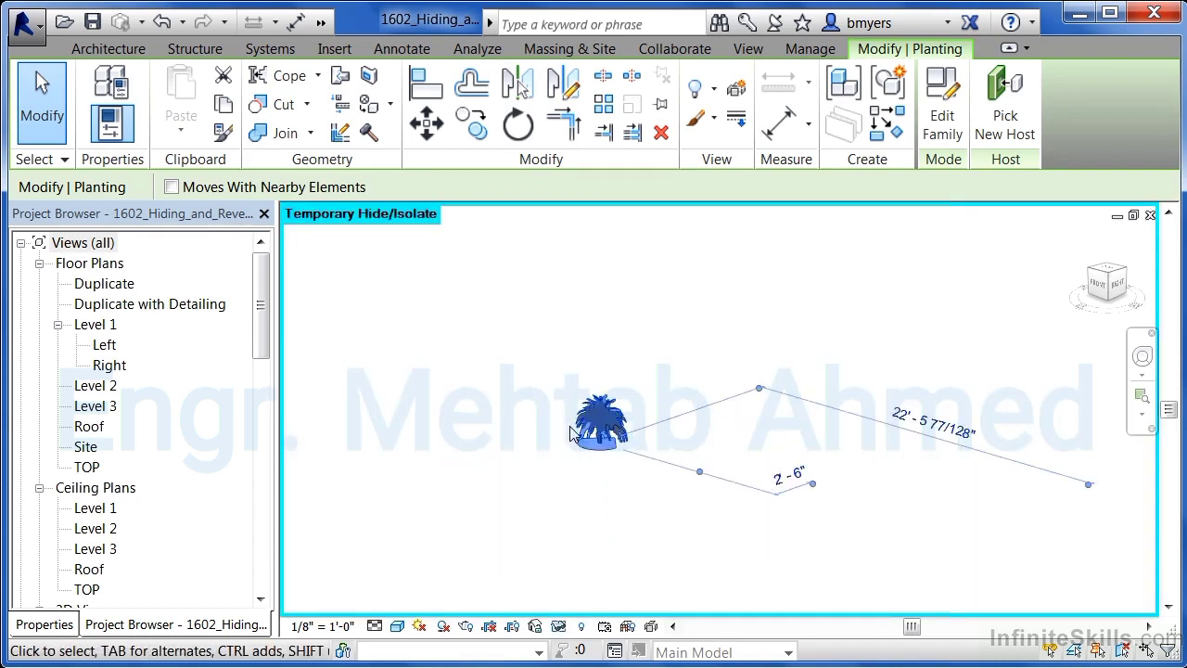
pyautogui.scroll(2, 578, 420)
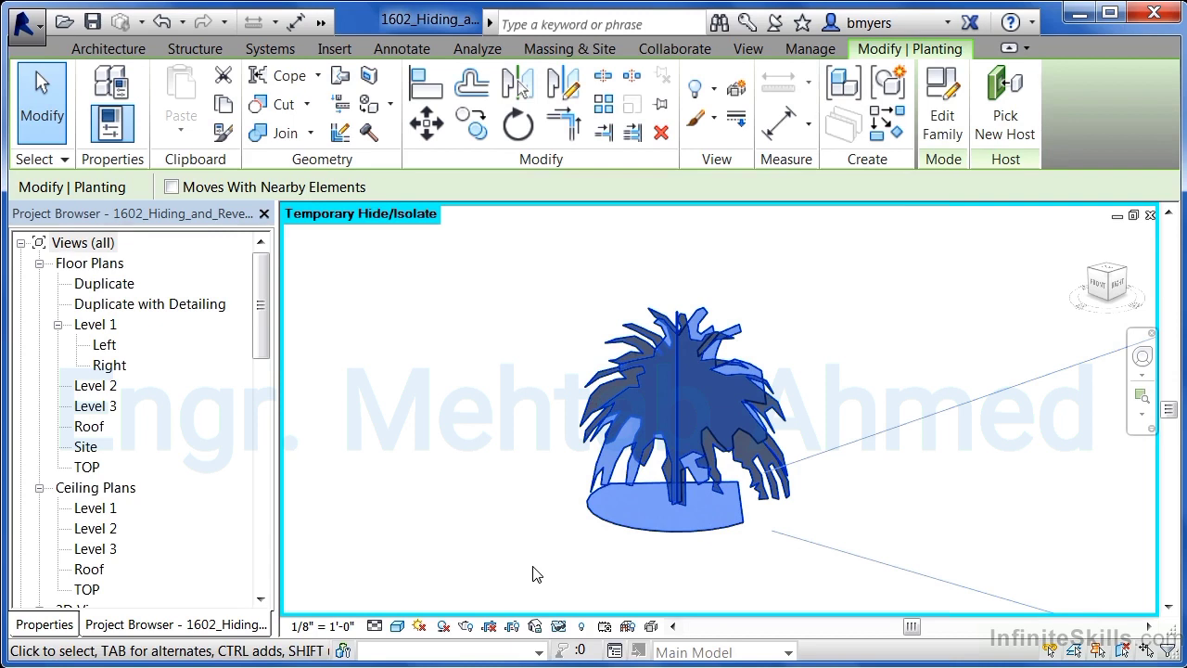
pyautogui.click(559, 627)
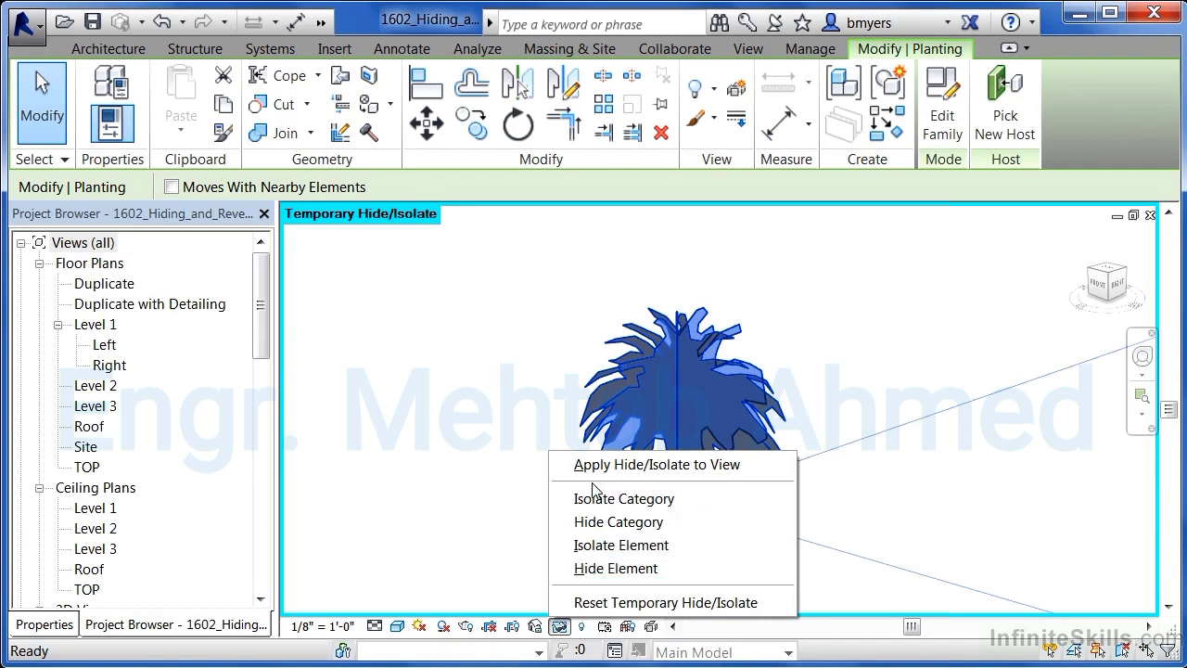
pyautogui.click(605, 602)
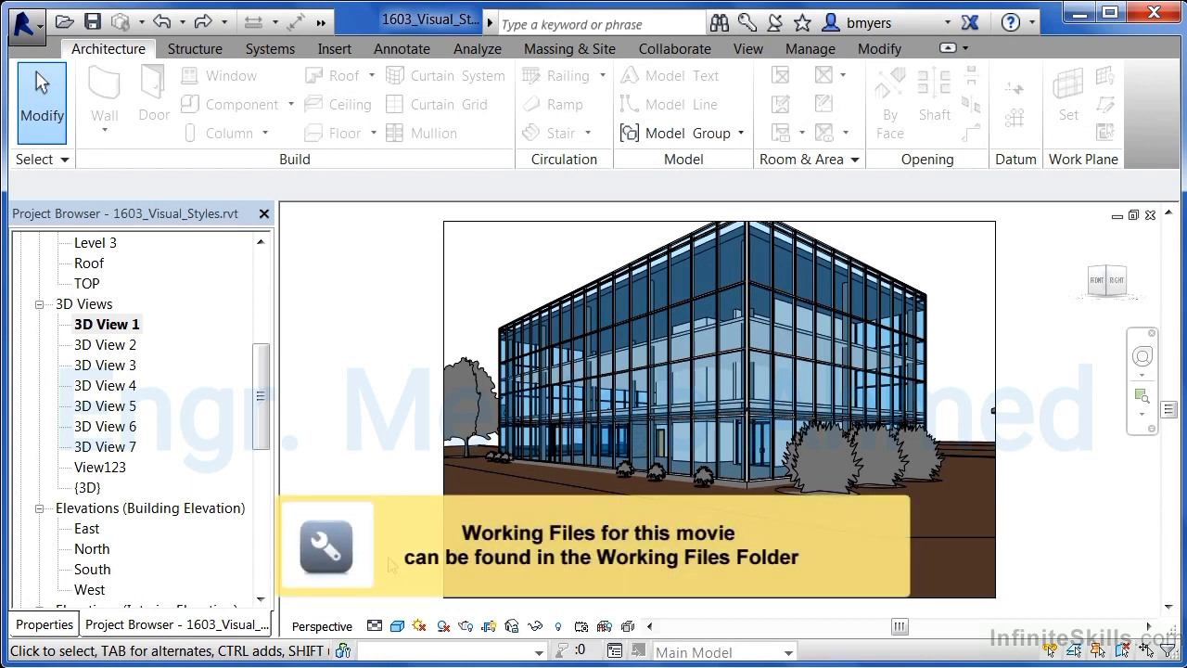
# - Switch the 3D view's visual style to Wireframe
pyautogui.click(398, 628)
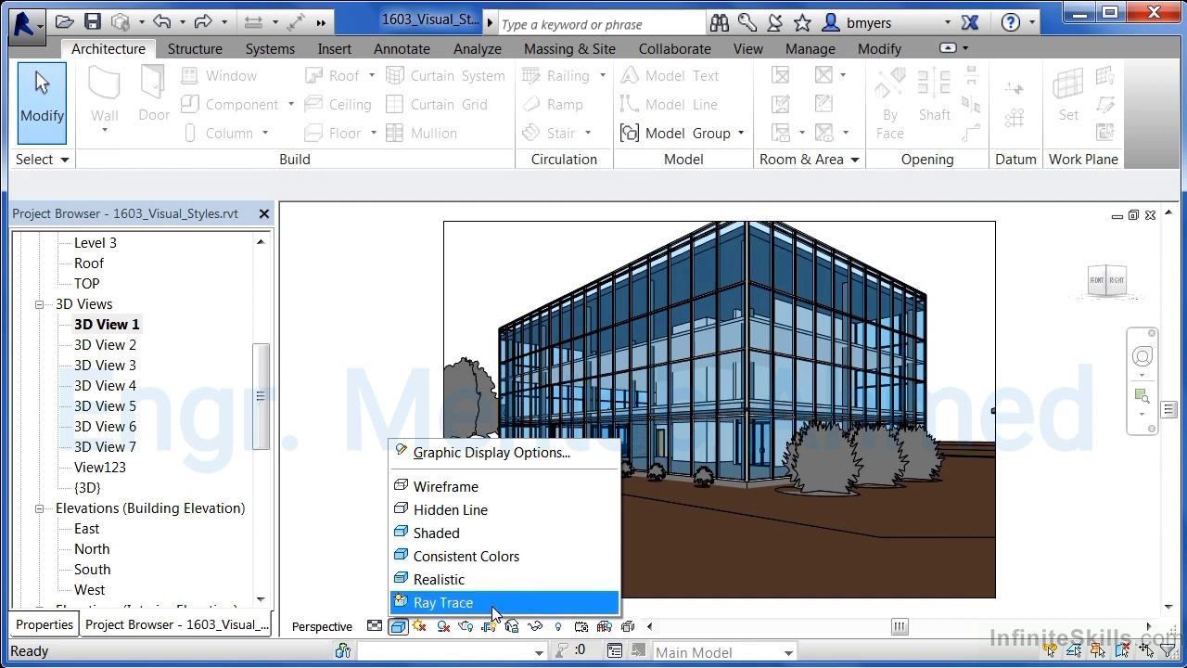
pyautogui.click(475, 489)
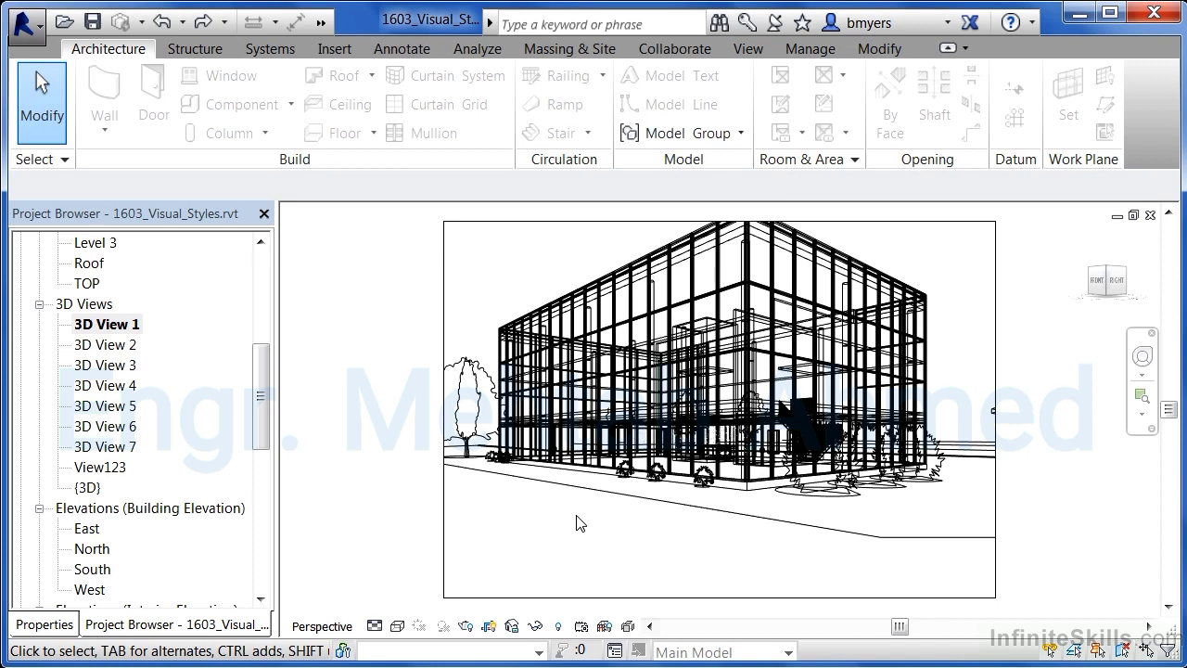
# - Switch the 3D view's visual style to Hidden Line
pyautogui.click(398, 626)
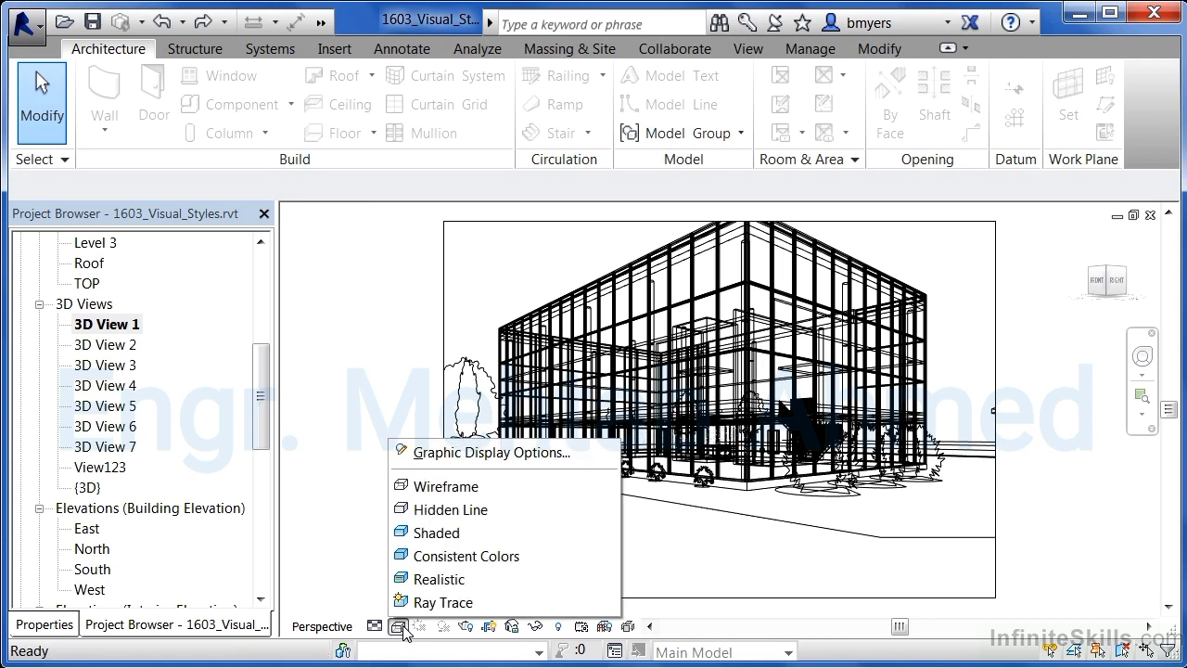
pyautogui.click(476, 511)
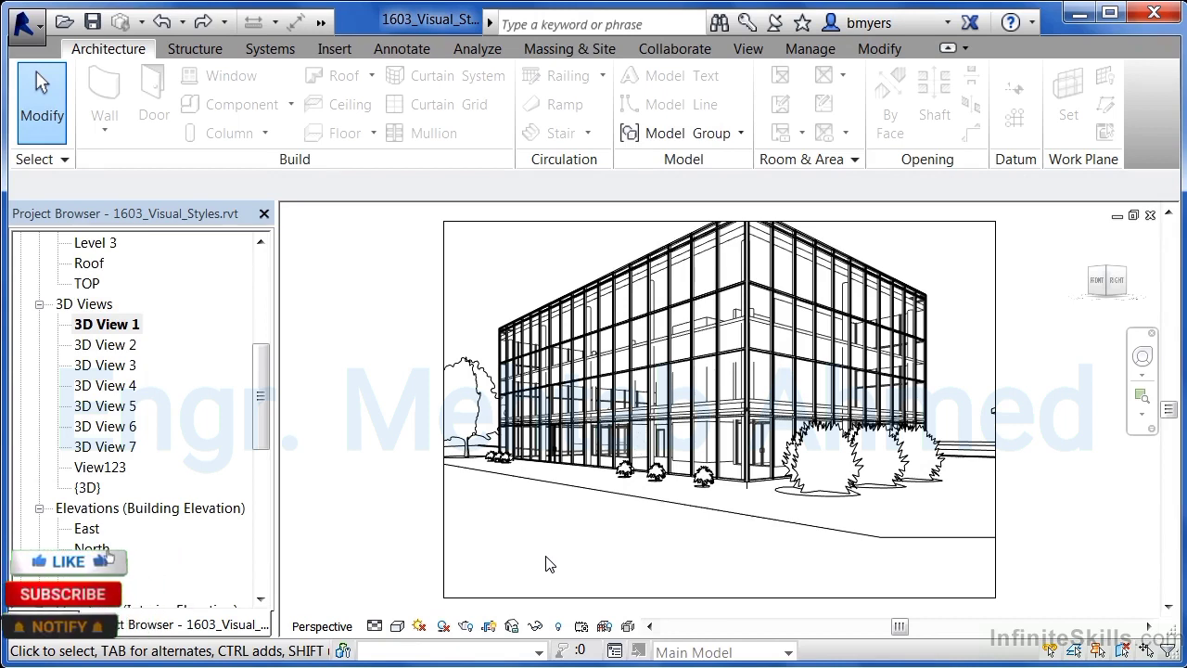
# - Switch the 3D view's visual style to Shaded
pyautogui.click(397, 626)
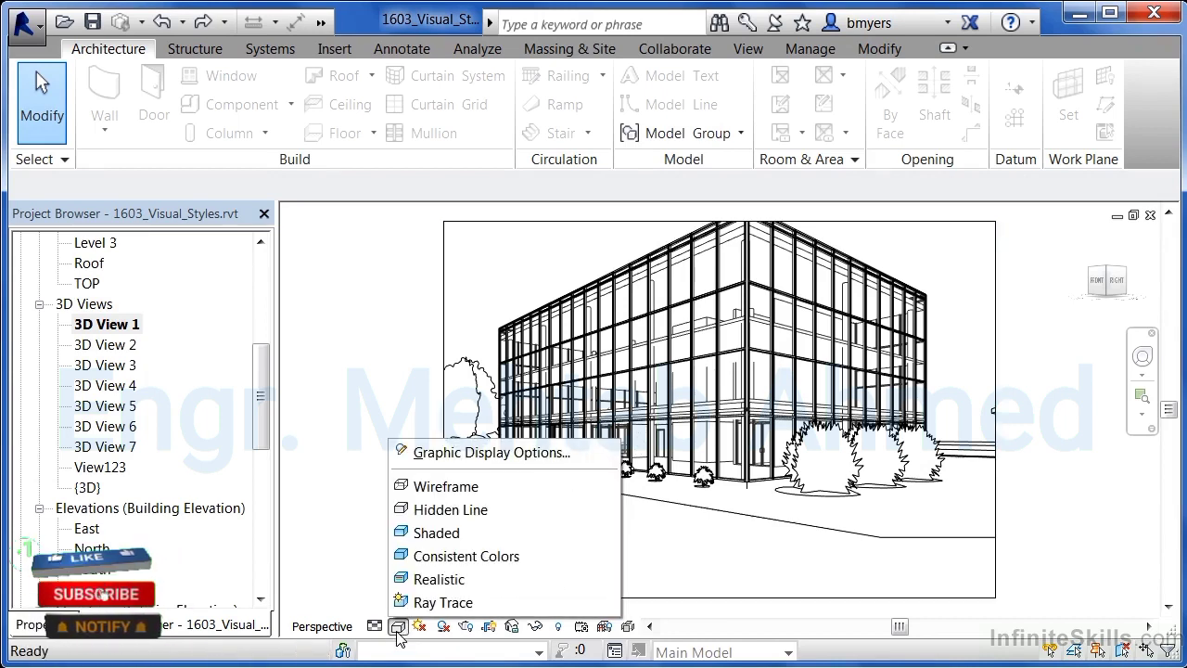
pyautogui.click(459, 536)
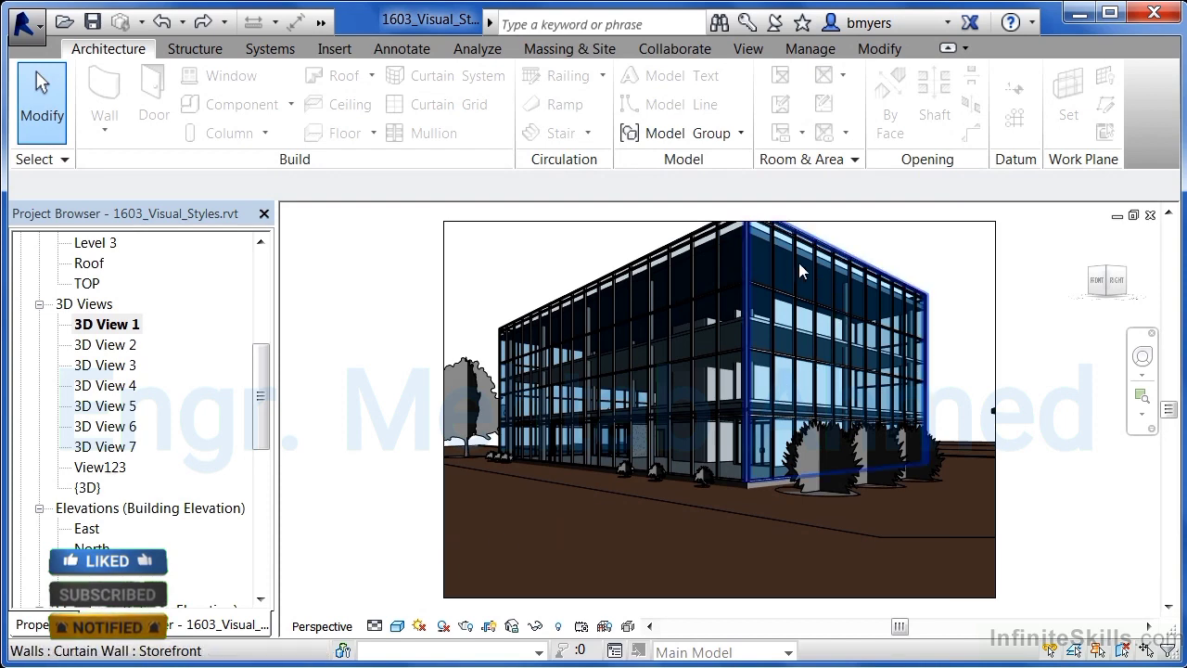
# - Switch the visual style to Consistent Colors for a close-up of the building corner
pyautogui.scroll(5, 733, 476)
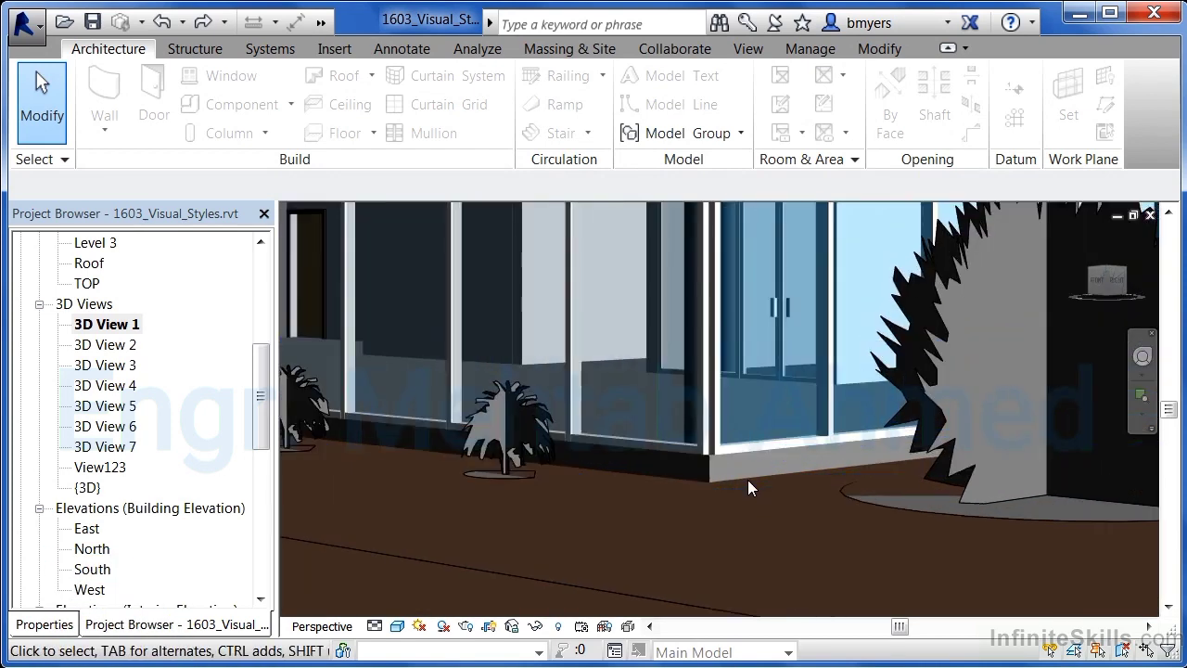
pyautogui.scroll(4, 748, 480)
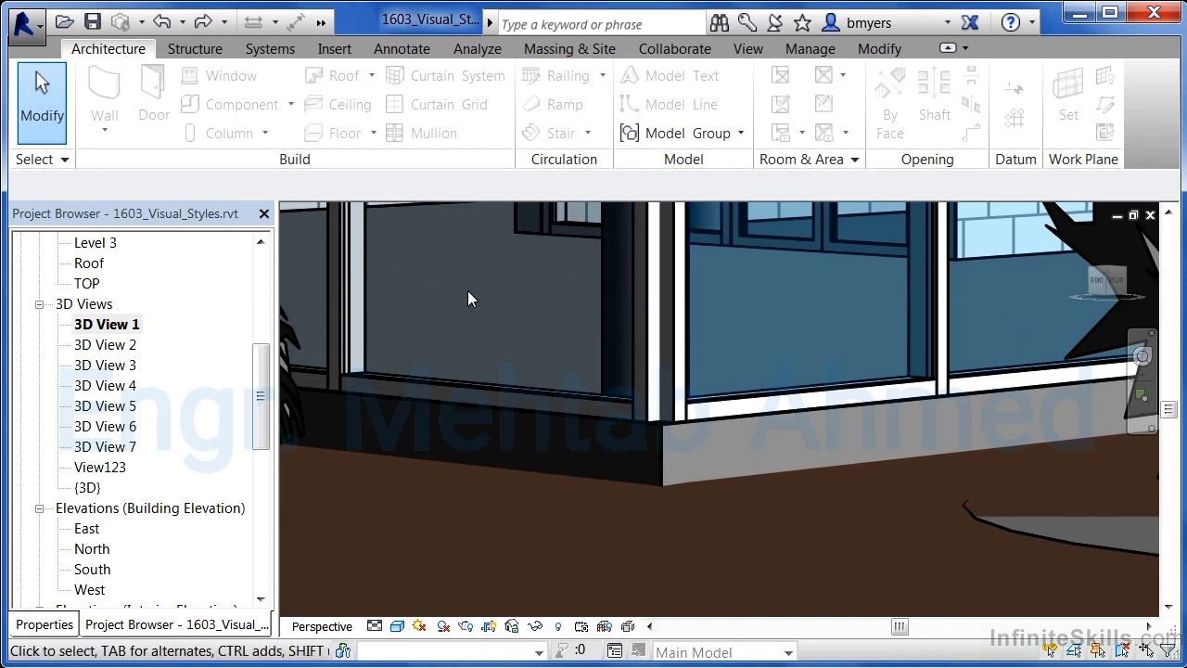
pyautogui.click(398, 626)
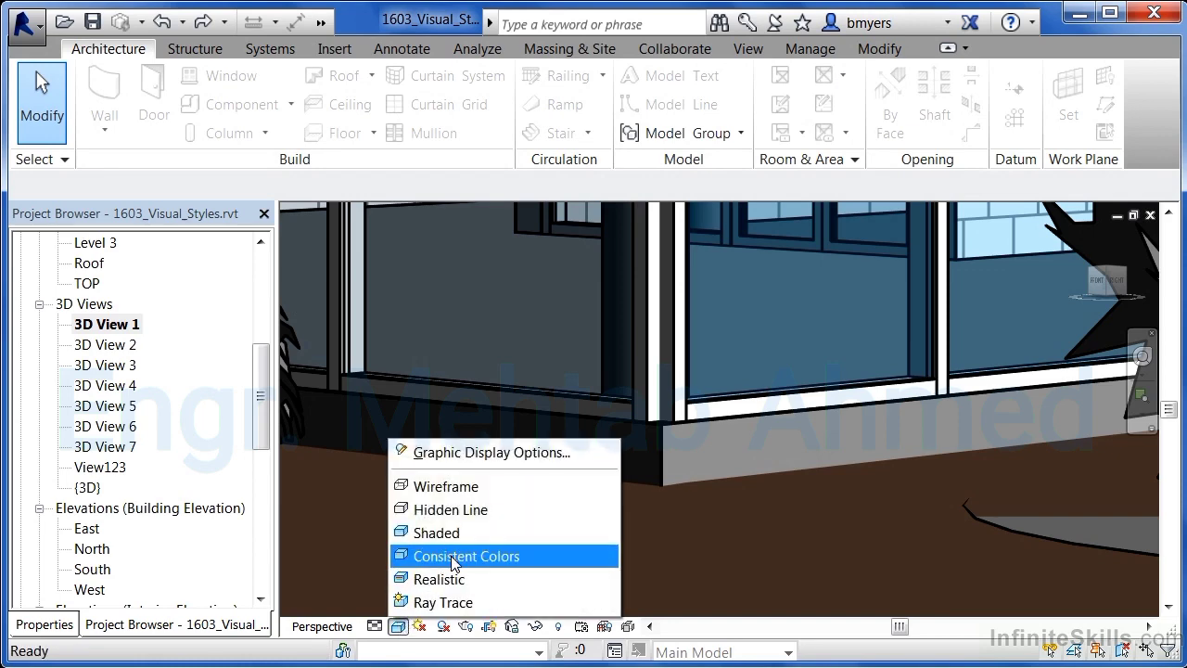
pyautogui.click(452, 557)
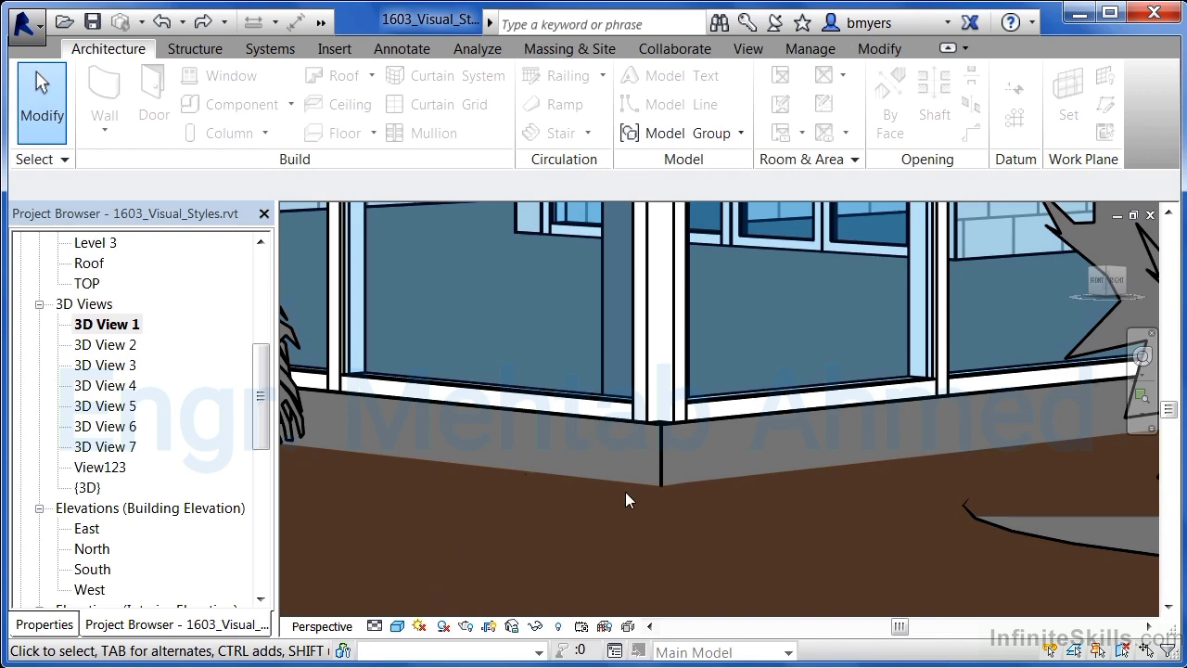
# - Switch the 3D view's visual style to Realistic
pyautogui.scroll(-6, 627, 491)
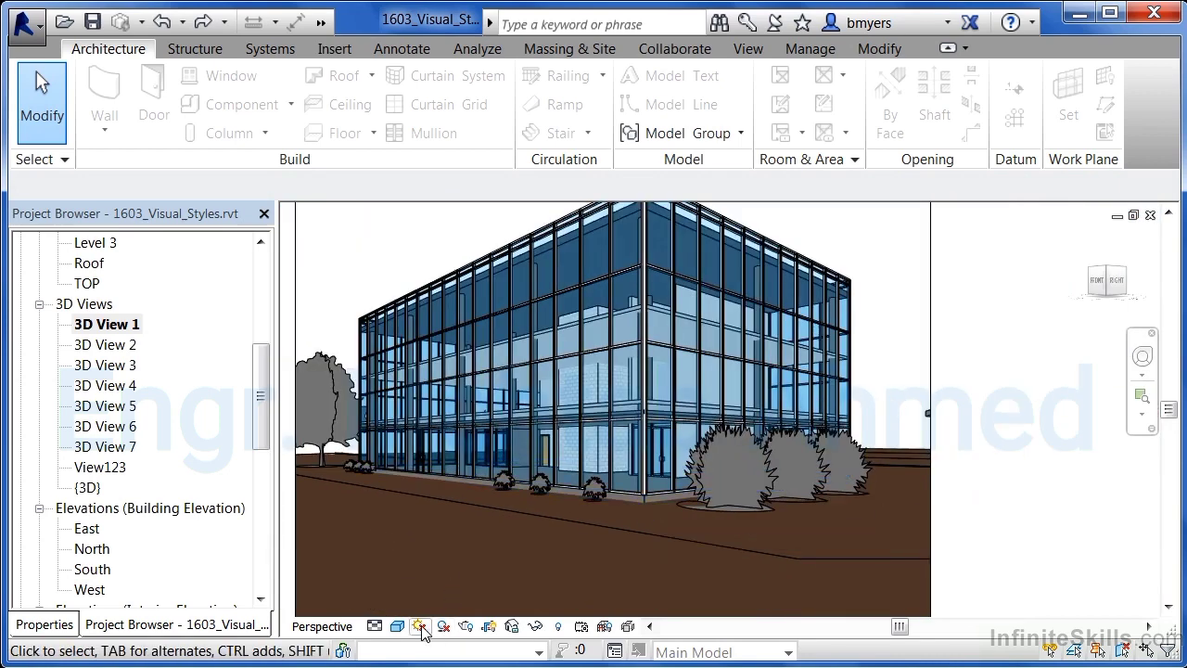
pyautogui.click(397, 626)
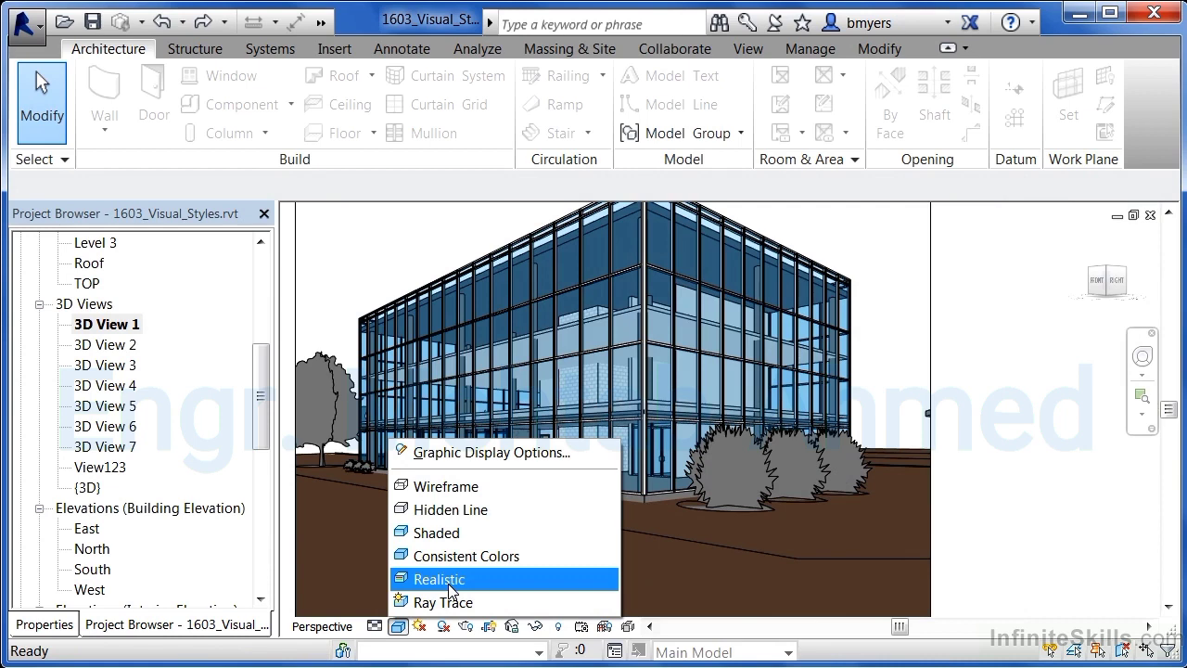
pyautogui.click(451, 584)
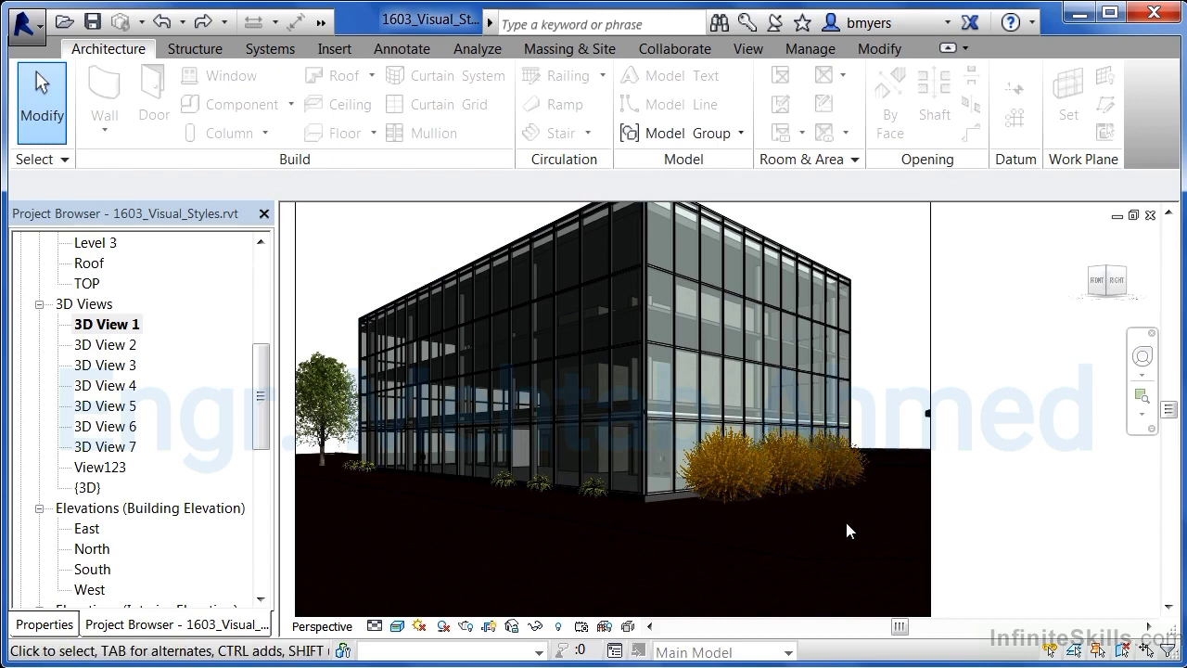
# - Render the view in Ray Trace mode, then stop and close the interactive ray trace
pyautogui.click(399, 628)
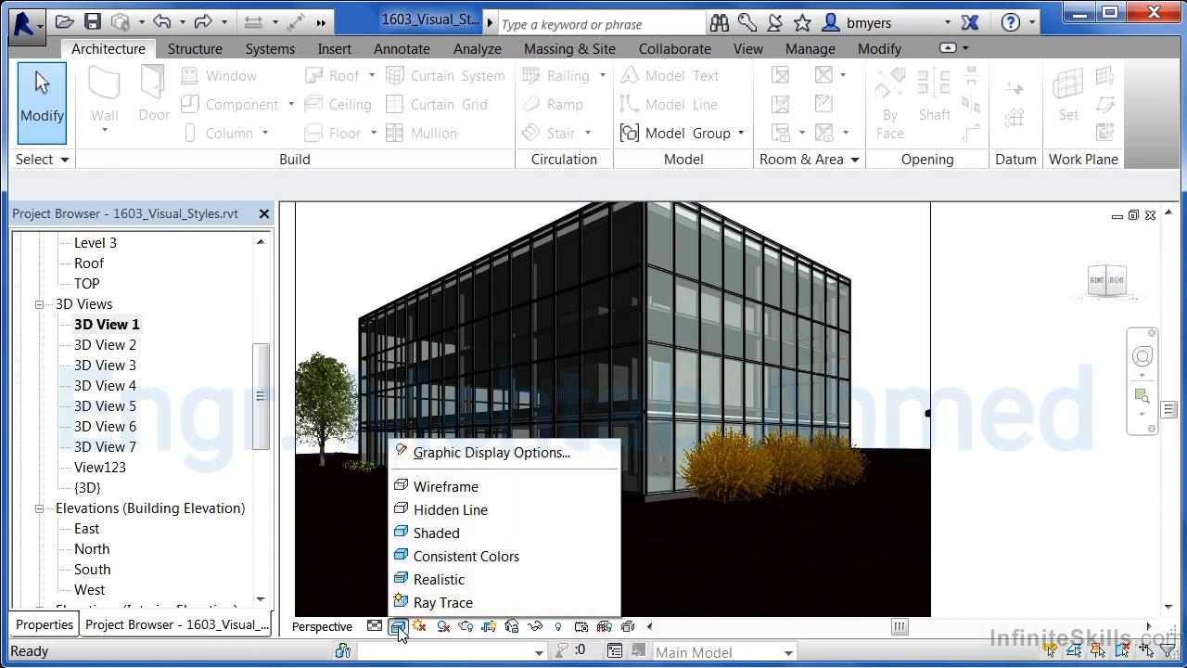
pyautogui.click(434, 601)
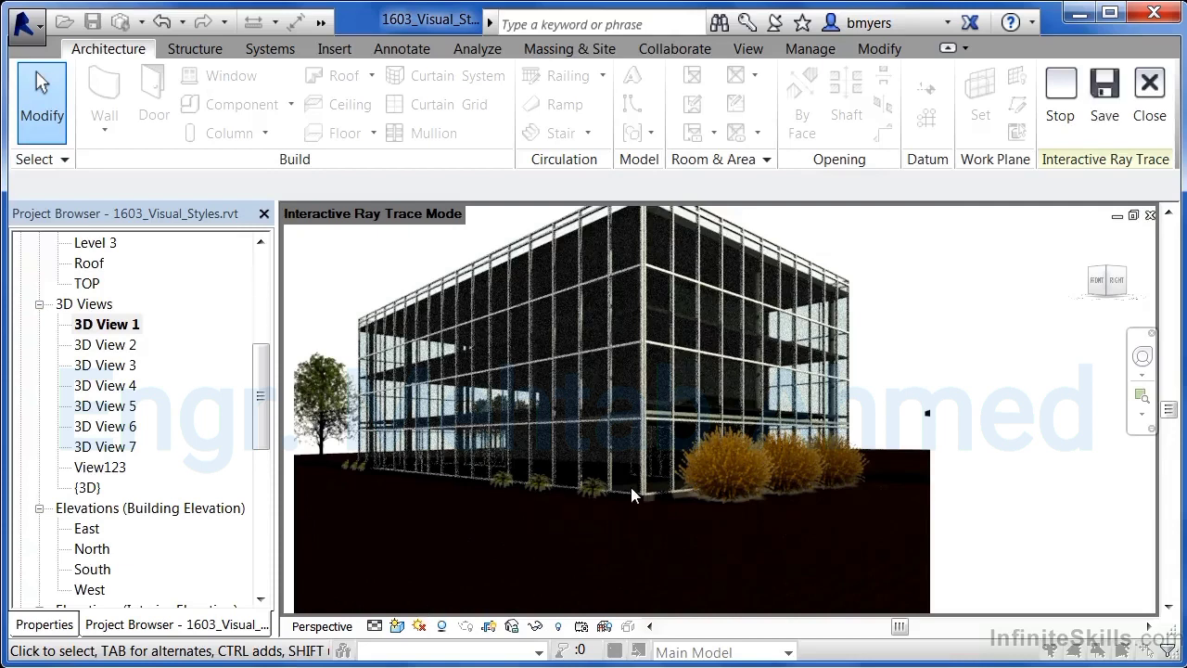
pyautogui.scroll(1, 631, 489)
pyautogui.scroll(3, 683, 516)
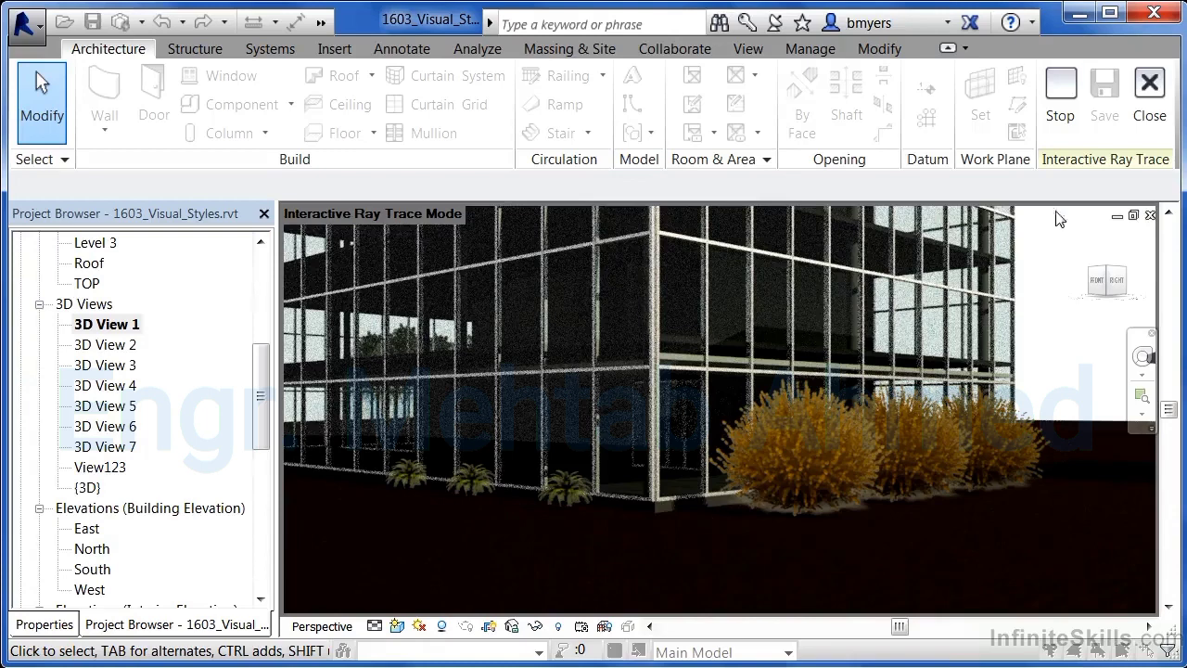
pyautogui.click(1060, 111)
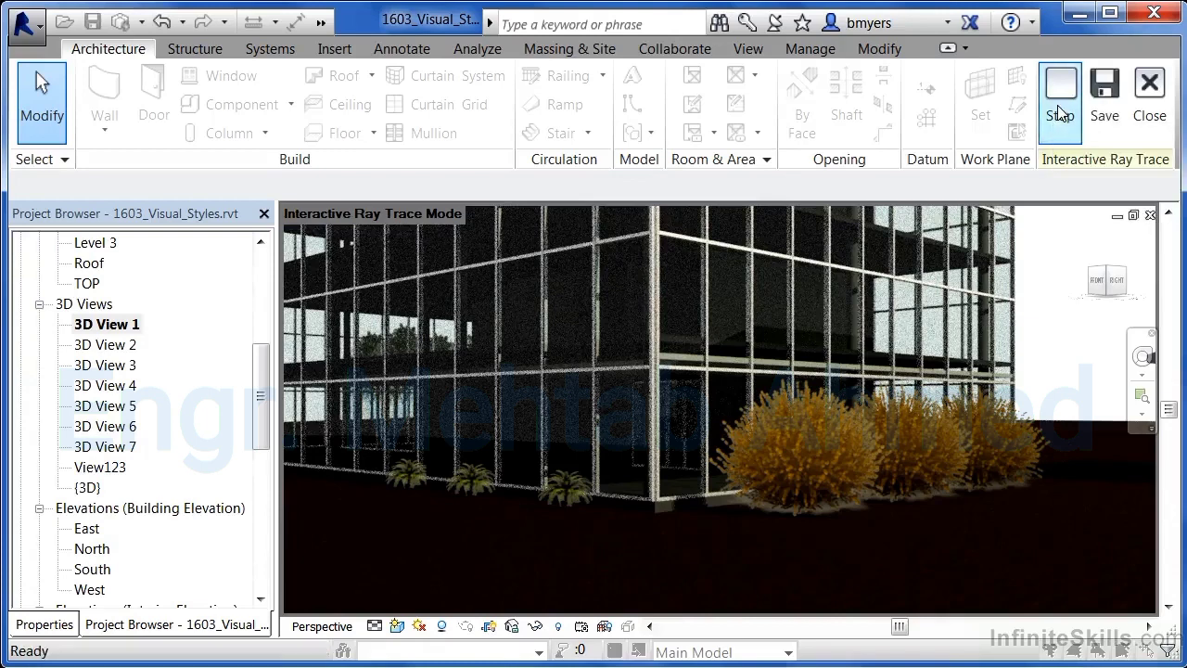
pyautogui.click(1150, 107)
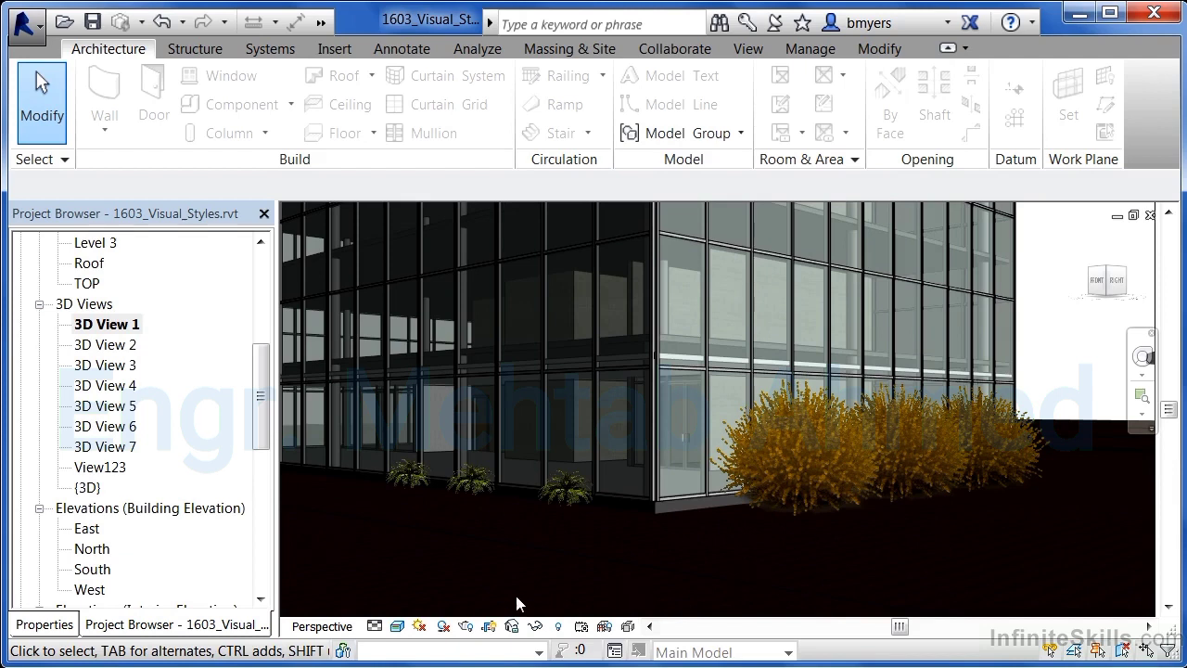
# - Set the 3D view's visual style back to Shaded
pyautogui.click(397, 627)
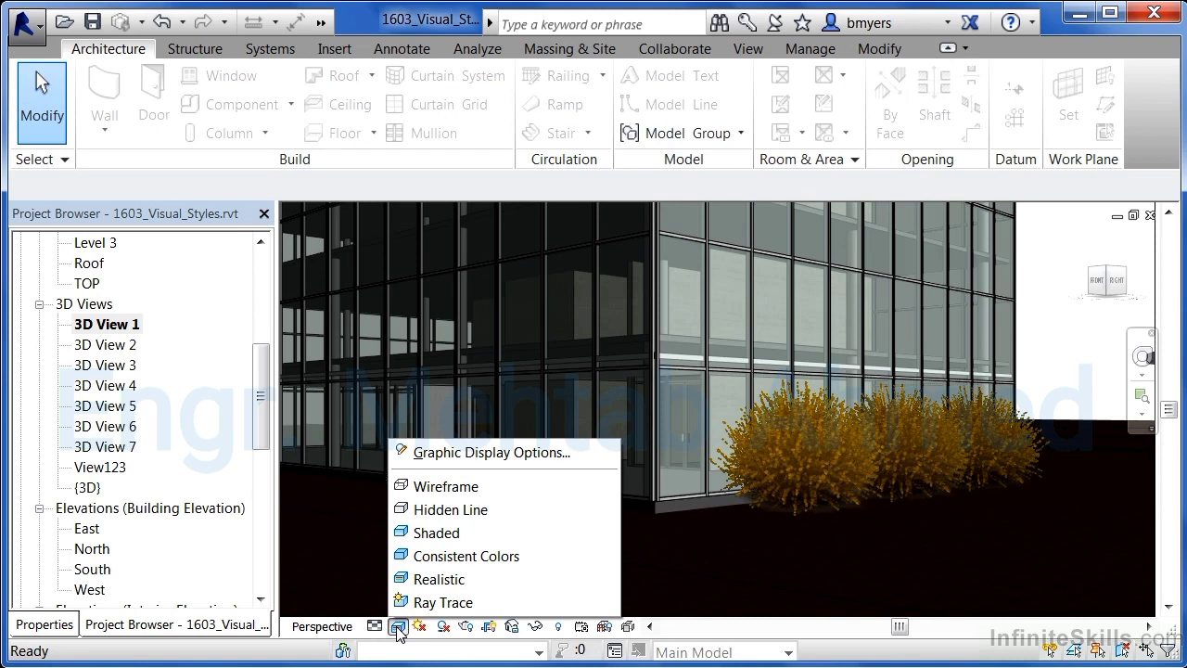
pyautogui.click(464, 530)
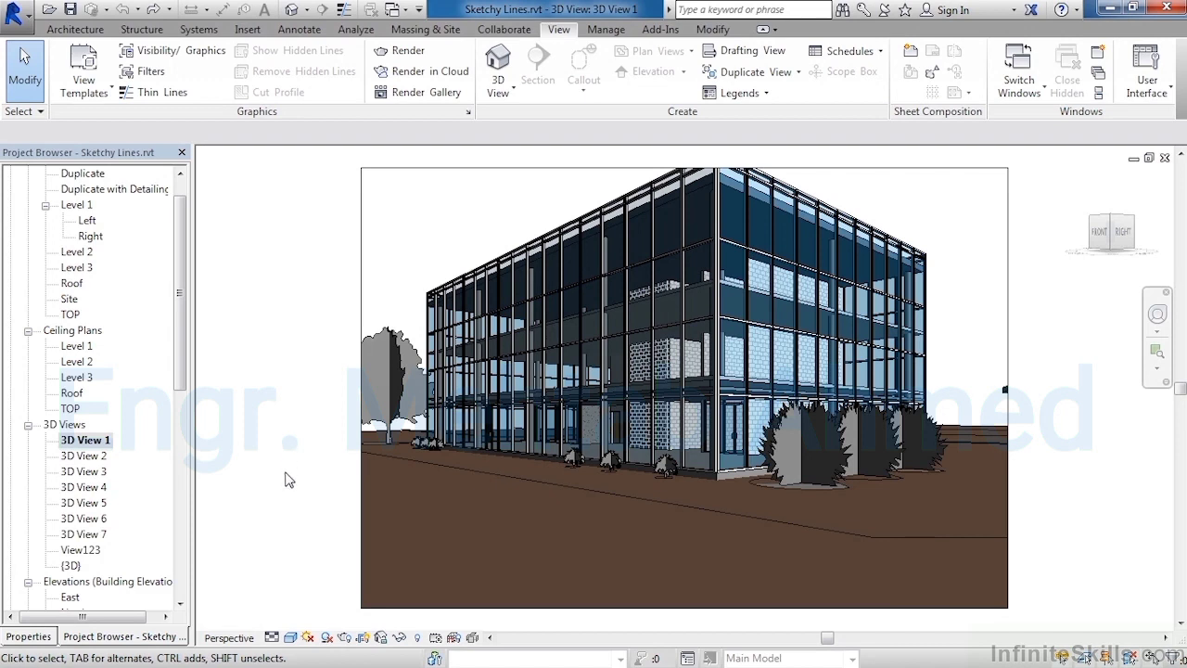
# - Enable Sketchy Lines in the 3D view's graphic display options with Jitter set to 8 and apply it
pyautogui.click(290, 638)
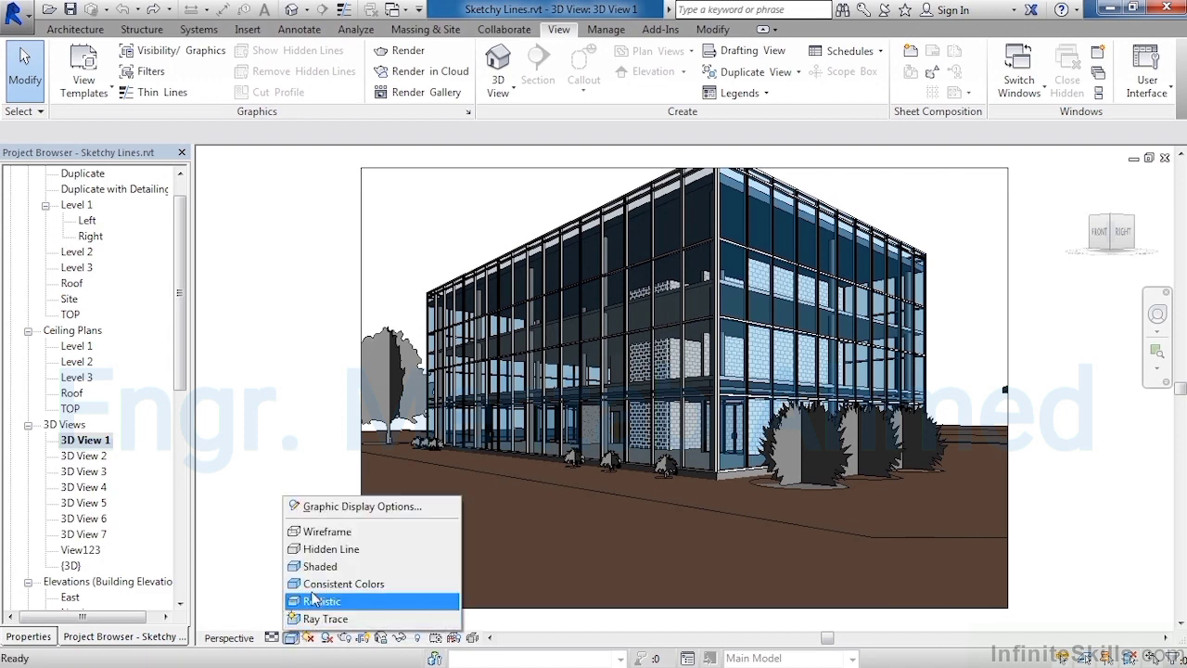
pyautogui.click(363, 507)
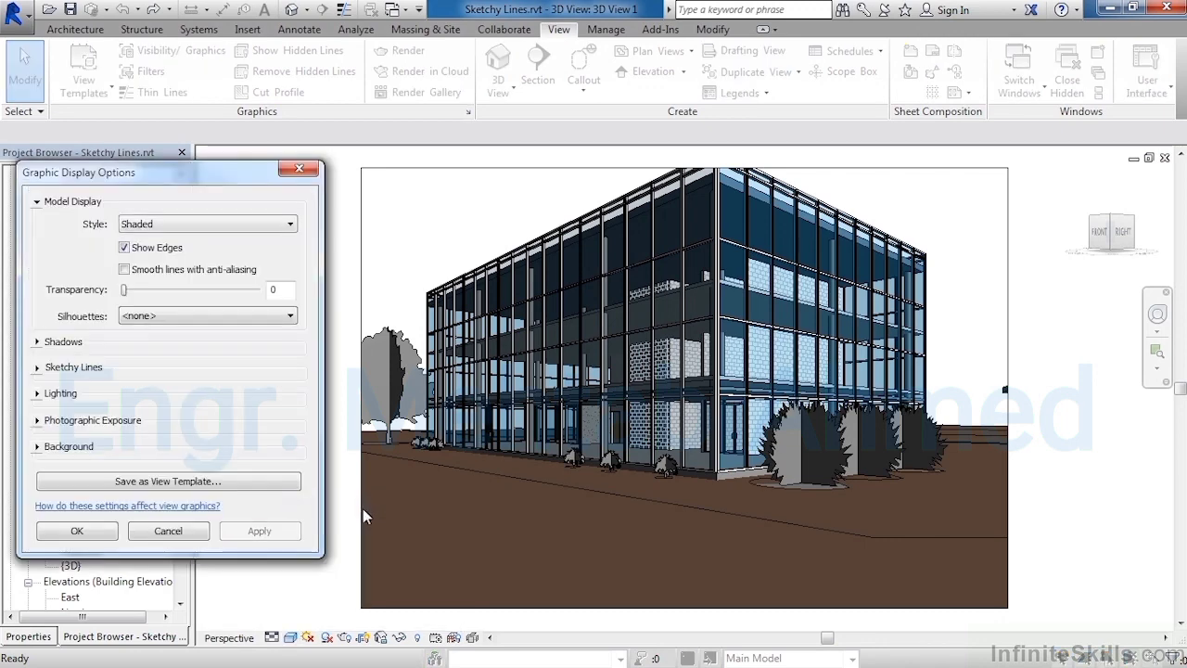
pyautogui.click(38, 368)
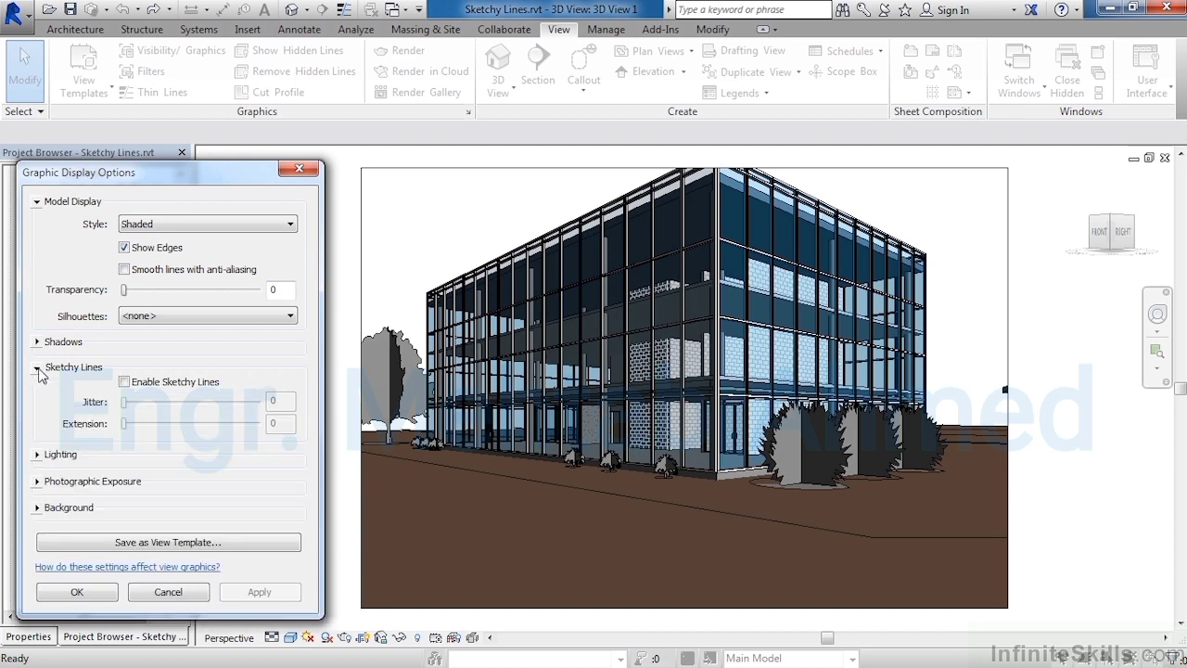
pyautogui.click(124, 382)
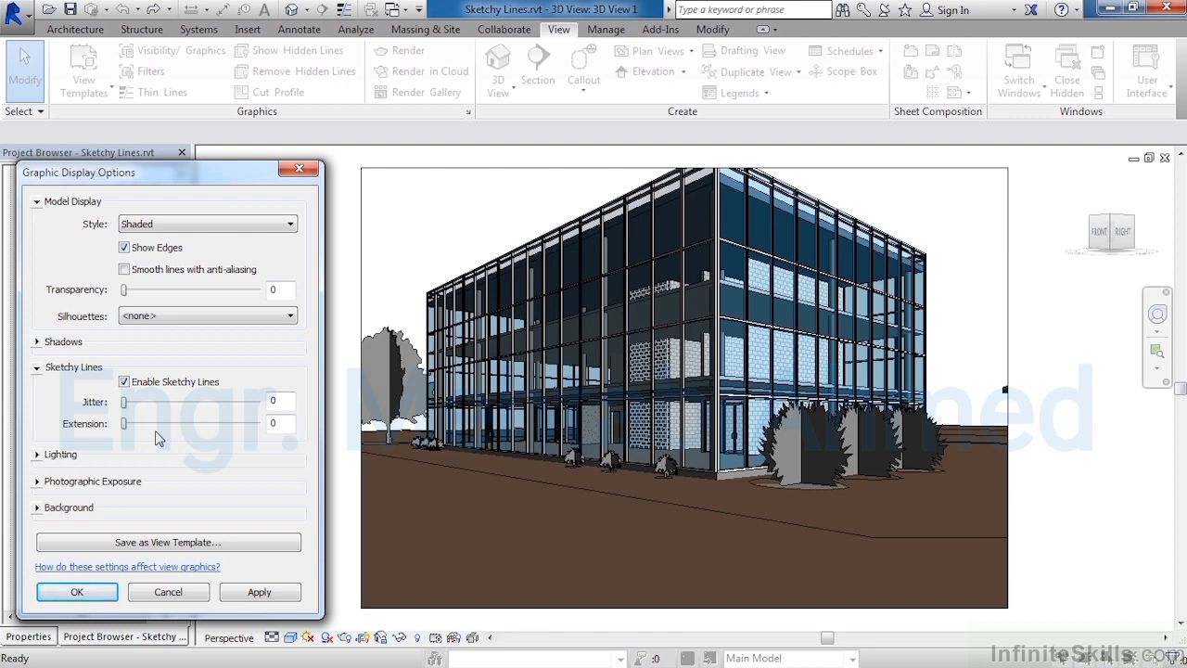
pyautogui.moveTo(127, 404); pyautogui.dragTo(192, 412)
pyautogui.moveTo(192, 402); pyautogui.dragTo(230, 405)
pyautogui.click(262, 593)
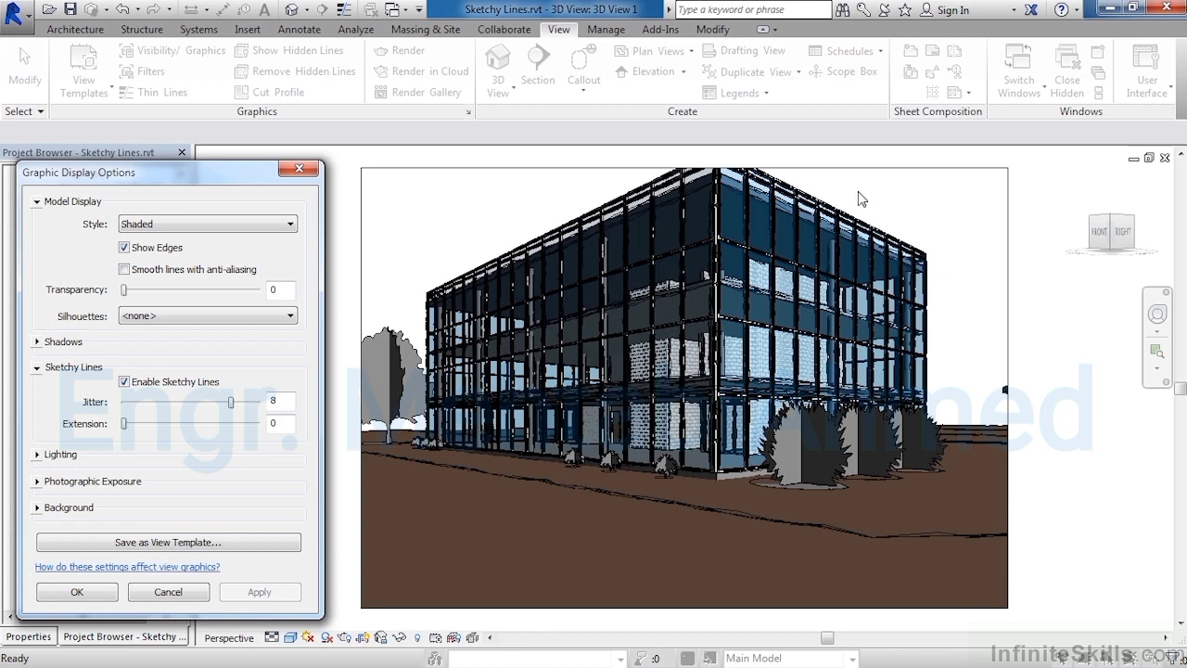
pyautogui.click(100, 595)
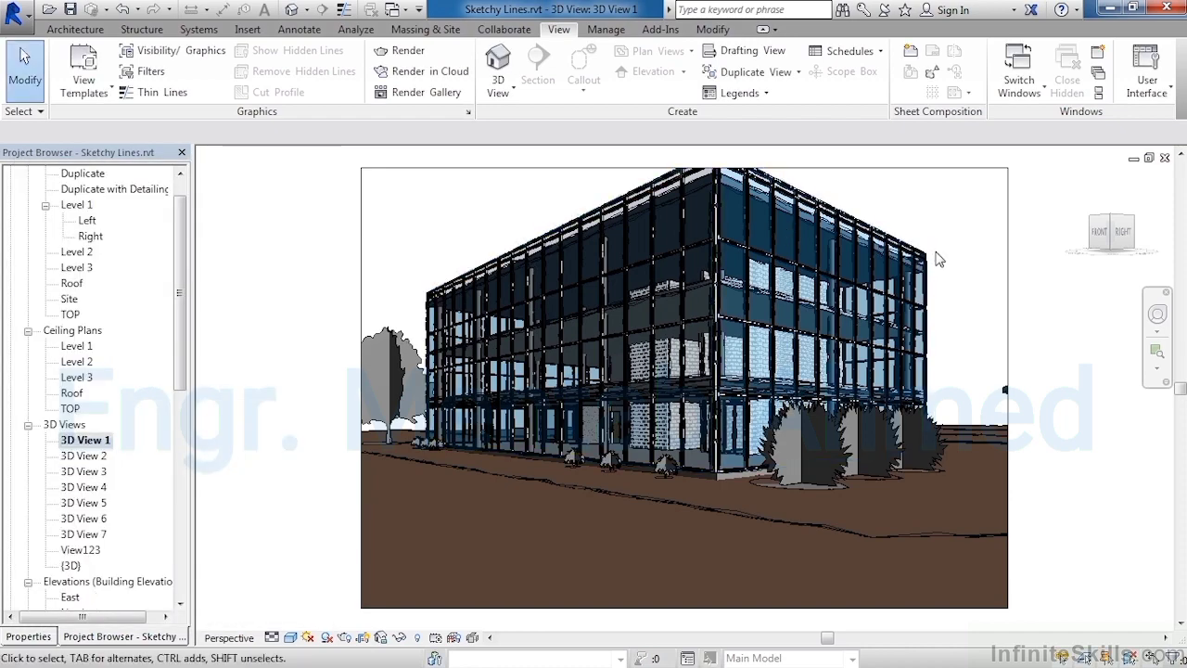
# - Zoom in on the facade and raise the sketchy lines Extension to 8, applying the change
pyautogui.scroll(5, 937, 255)
pyautogui.scroll(6, 937, 255)
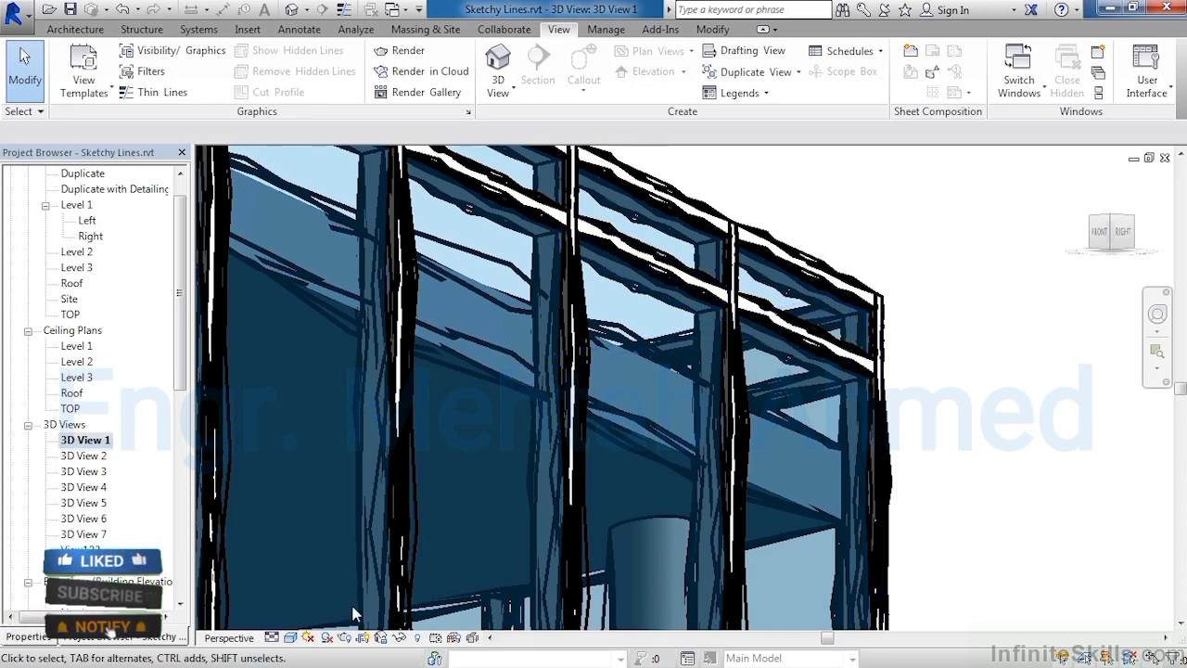
pyautogui.click(290, 638)
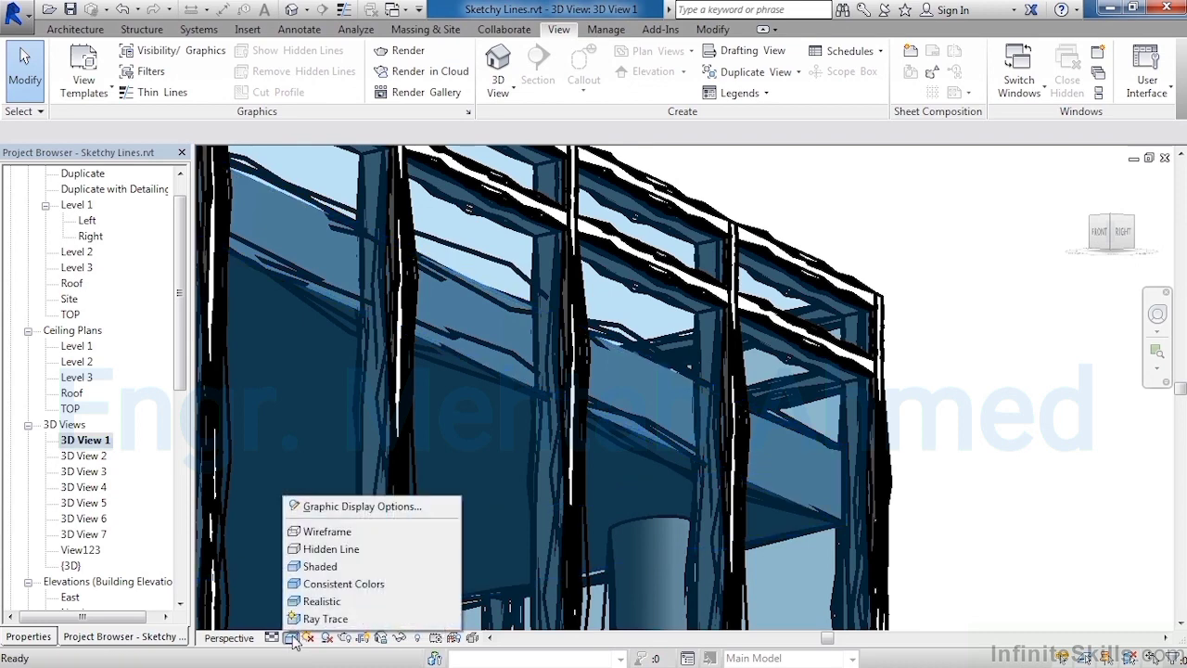
pyautogui.click(340, 509)
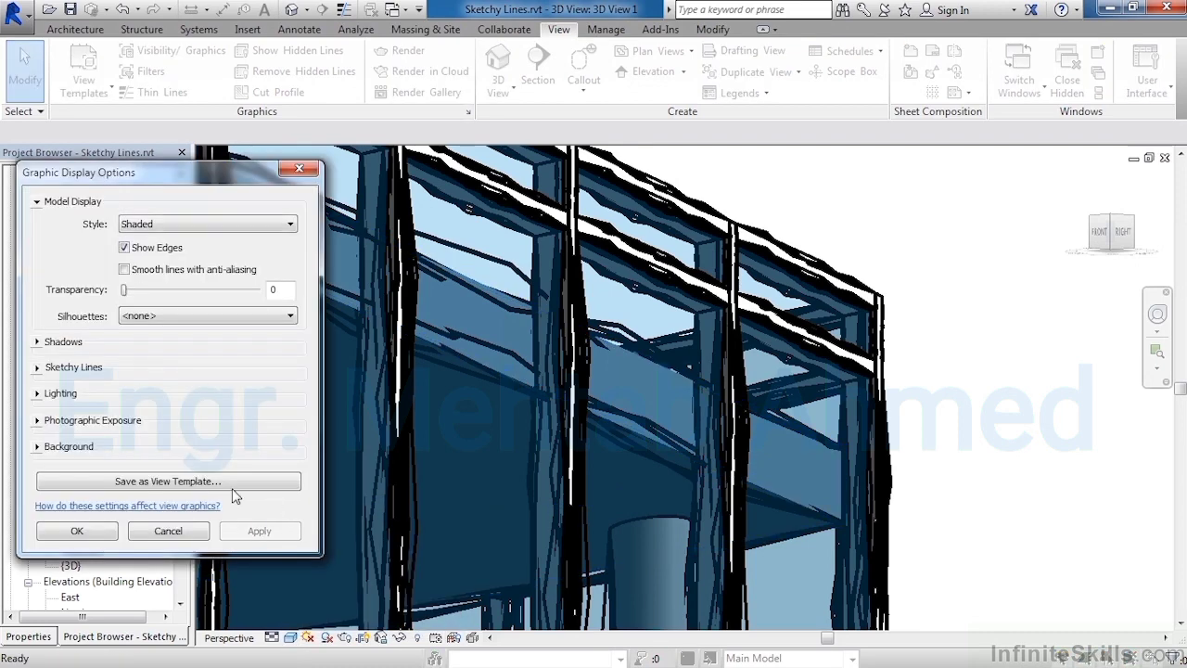
pyautogui.click(37, 368)
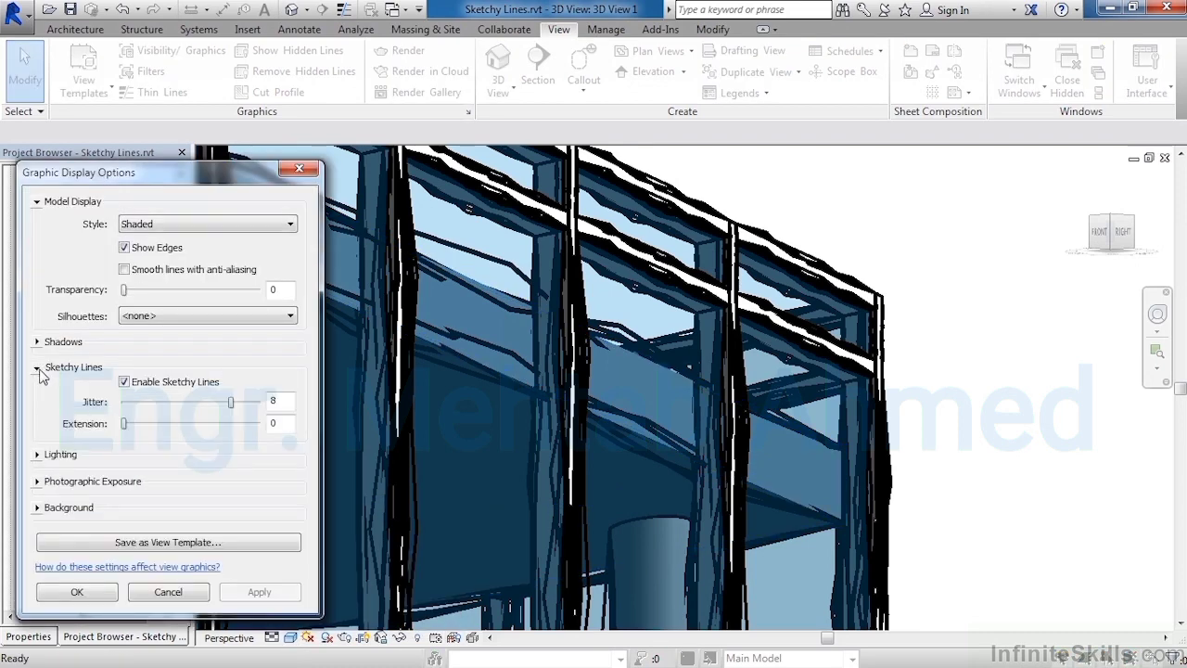
pyautogui.moveTo(123, 425); pyautogui.dragTo(233, 426)
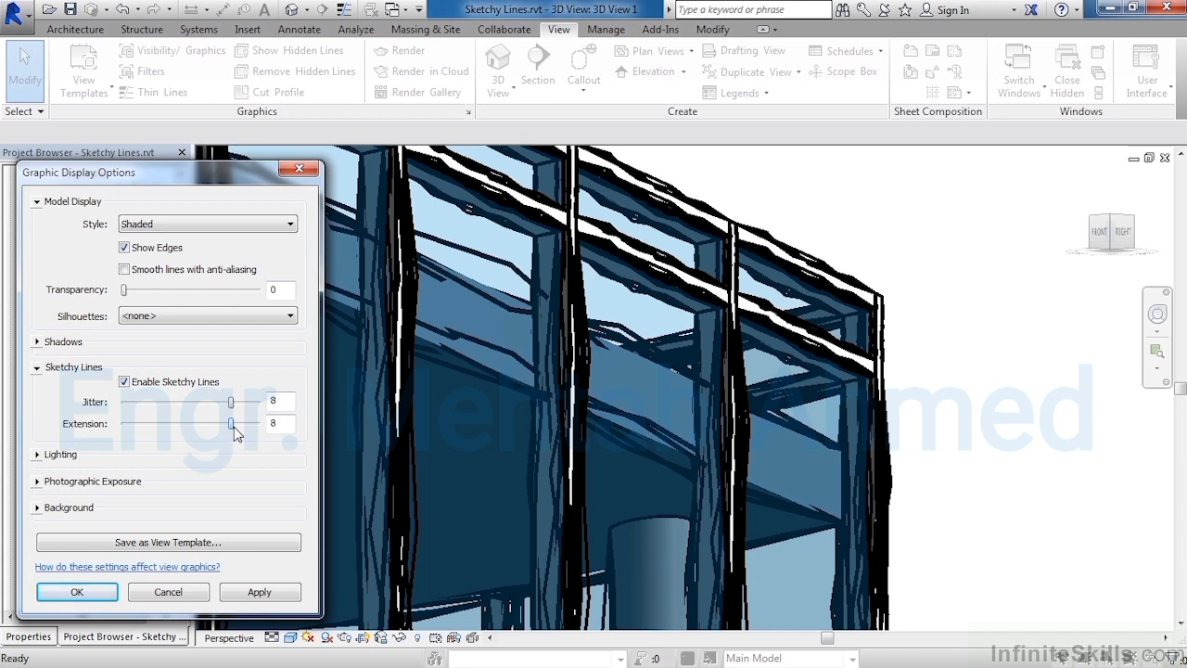
pyautogui.click(261, 594)
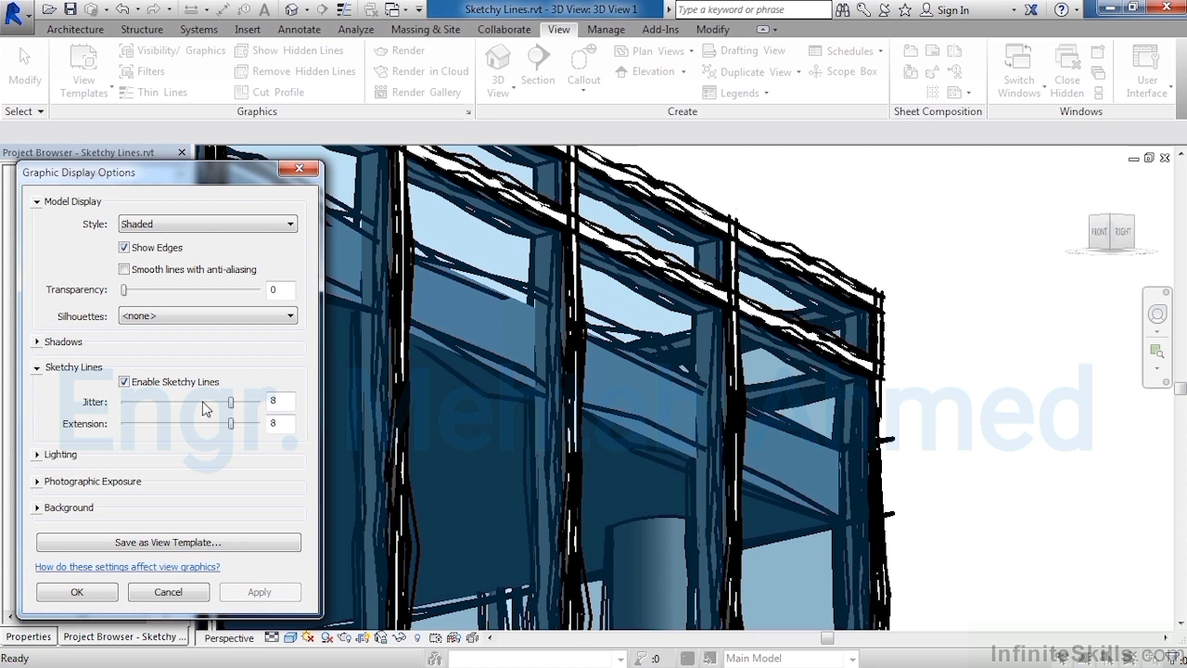
# - Set the sketchy lines Jitter to 5 and Extension to 5, and apply
pyautogui.moveTo(231, 406); pyautogui.dragTo(186, 405)
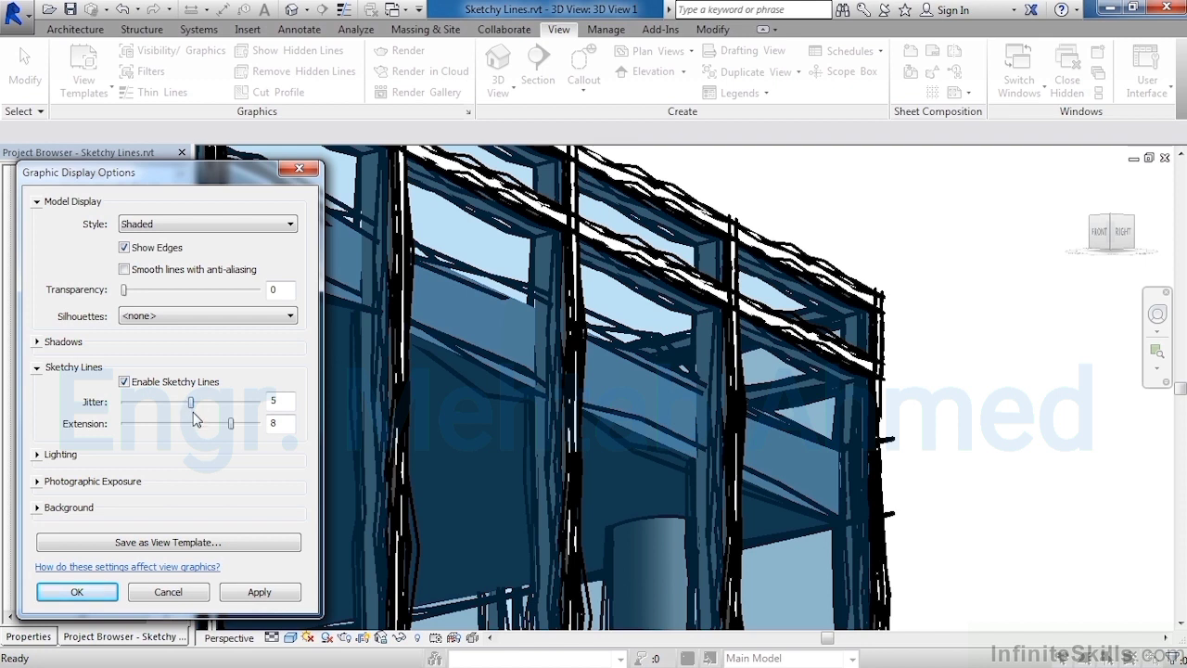
pyautogui.click(230, 424)
pyautogui.write('5')
pyautogui.click(261, 596)
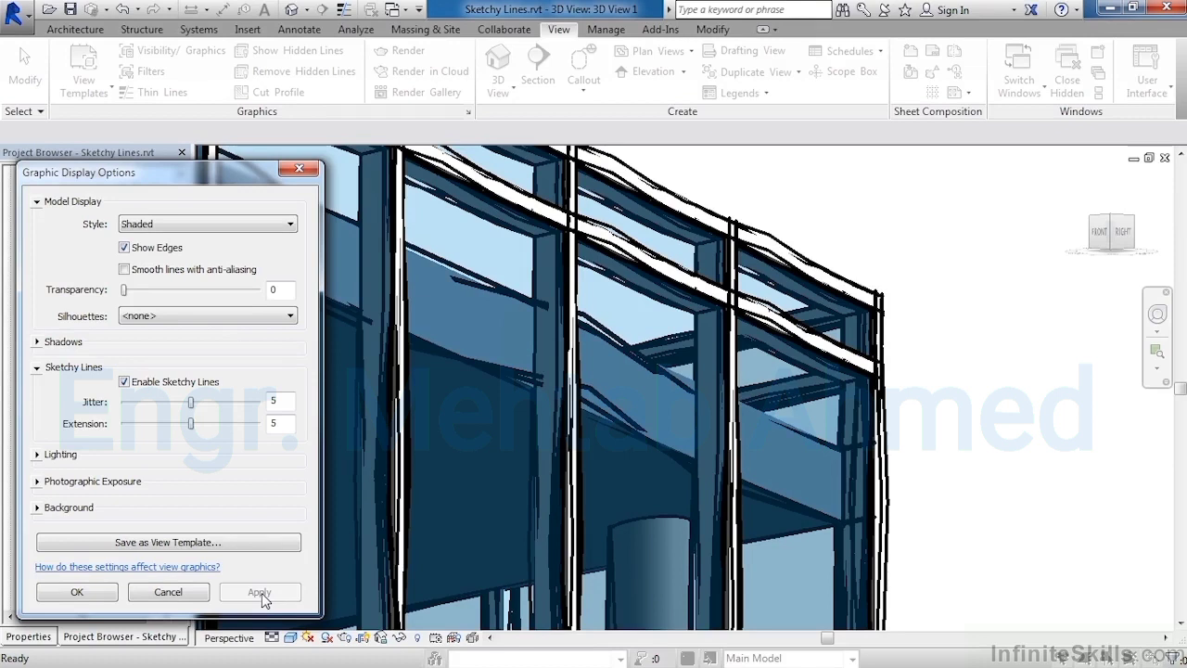
# - Disable Sketchy Lines and close the graphic display options
pyautogui.click(125, 384)
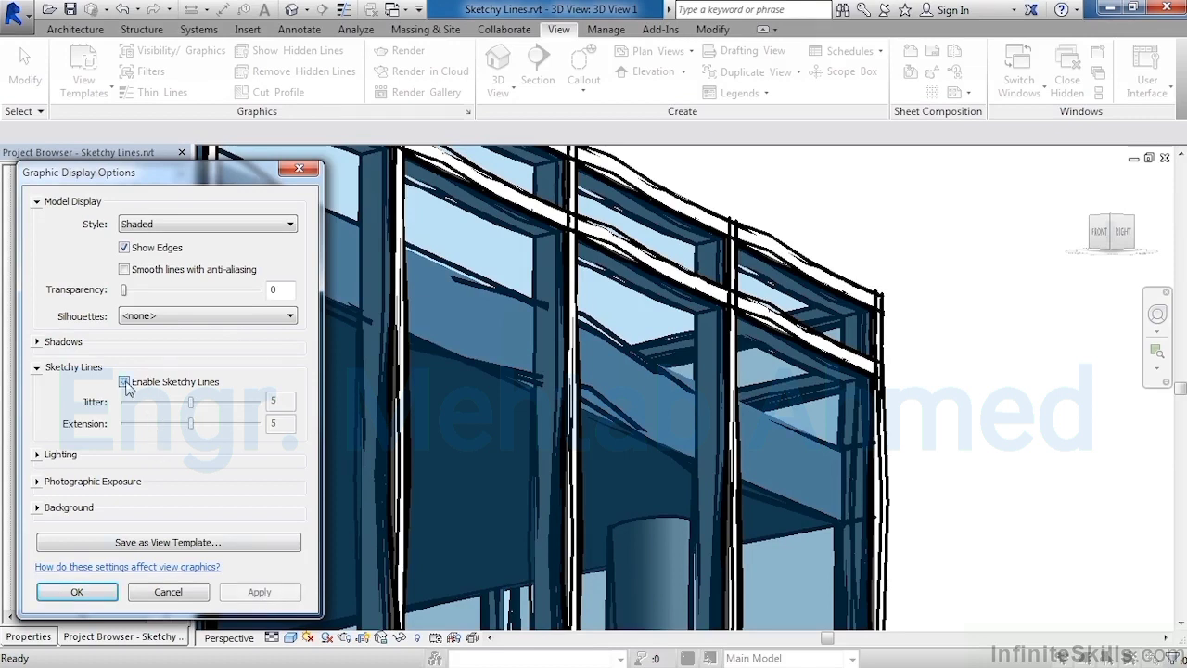
pyautogui.click(77, 592)
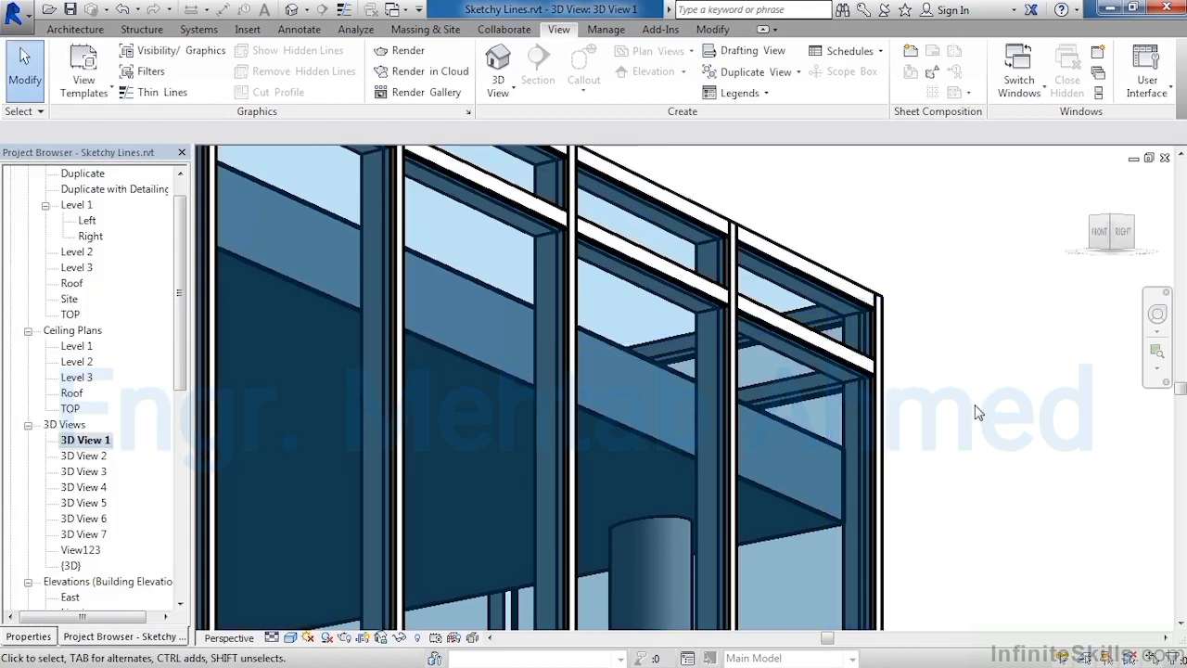
pyautogui.scroll(-10, 976, 411)
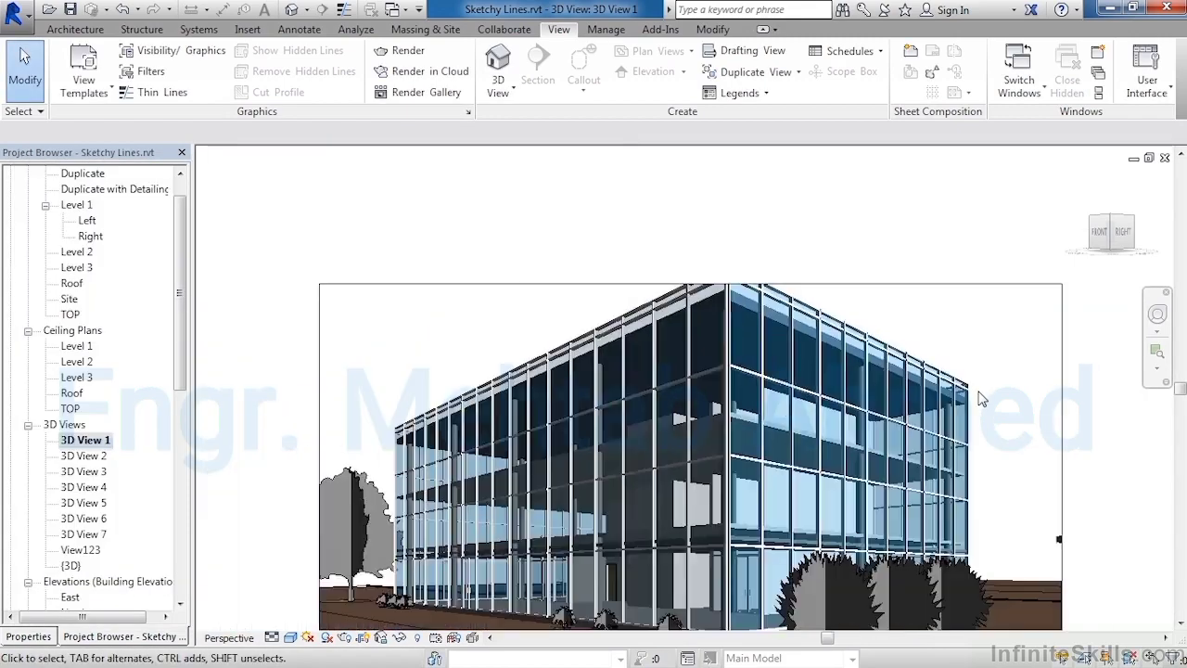
pyautogui.scroll(-2, 983, 404)
pyautogui.moveTo(1002, 419); pyautogui.dragTo(974, 299, button='middle')
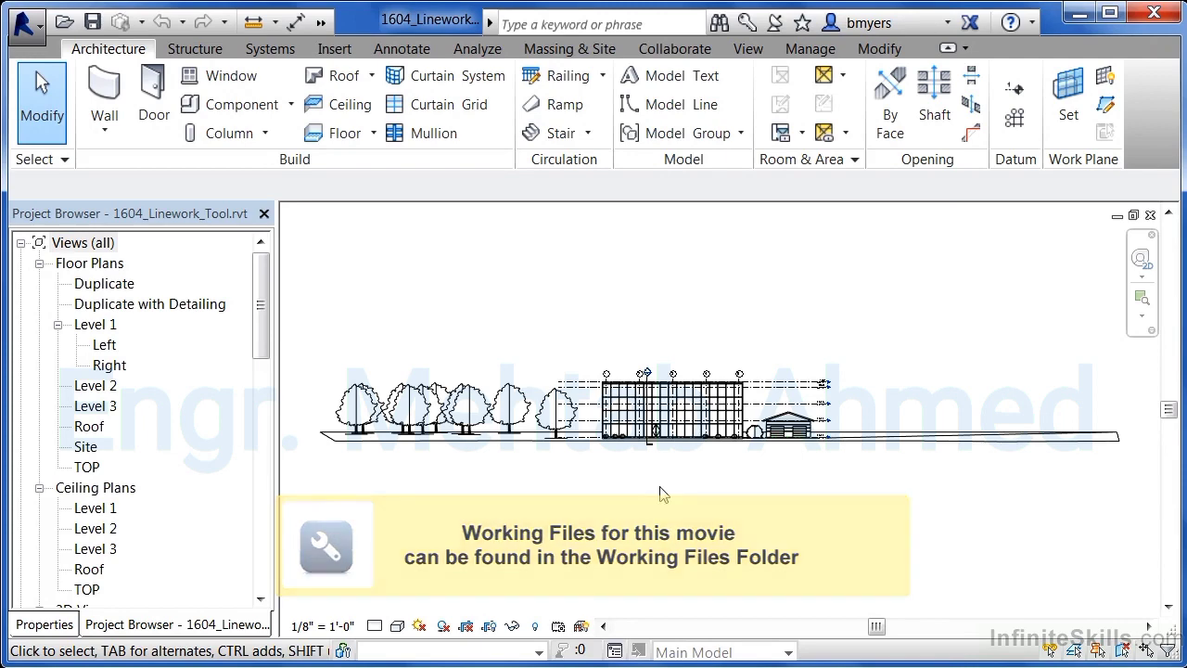
# - Start the Linework tool in the elevation view and choose the Wide Lines line style
pyautogui.scroll(1, 747, 397)
pyautogui.scroll(7, 747, 397)
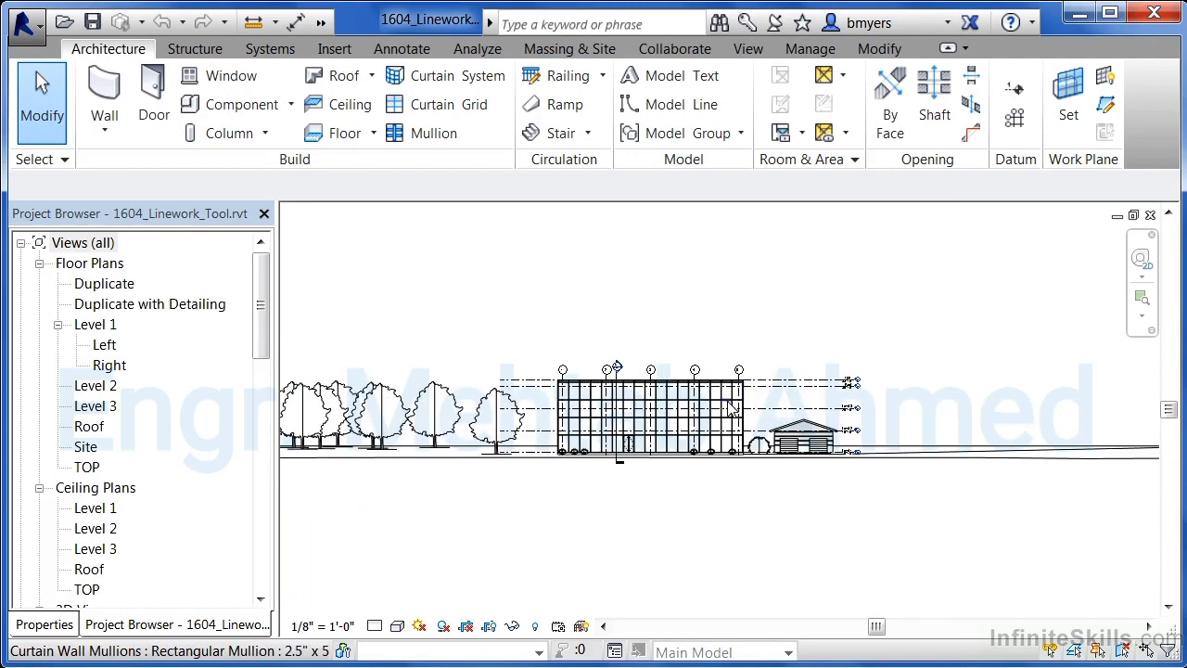
pyautogui.moveTo(815, 417); pyautogui.dragTo(769, 430, button='middle')
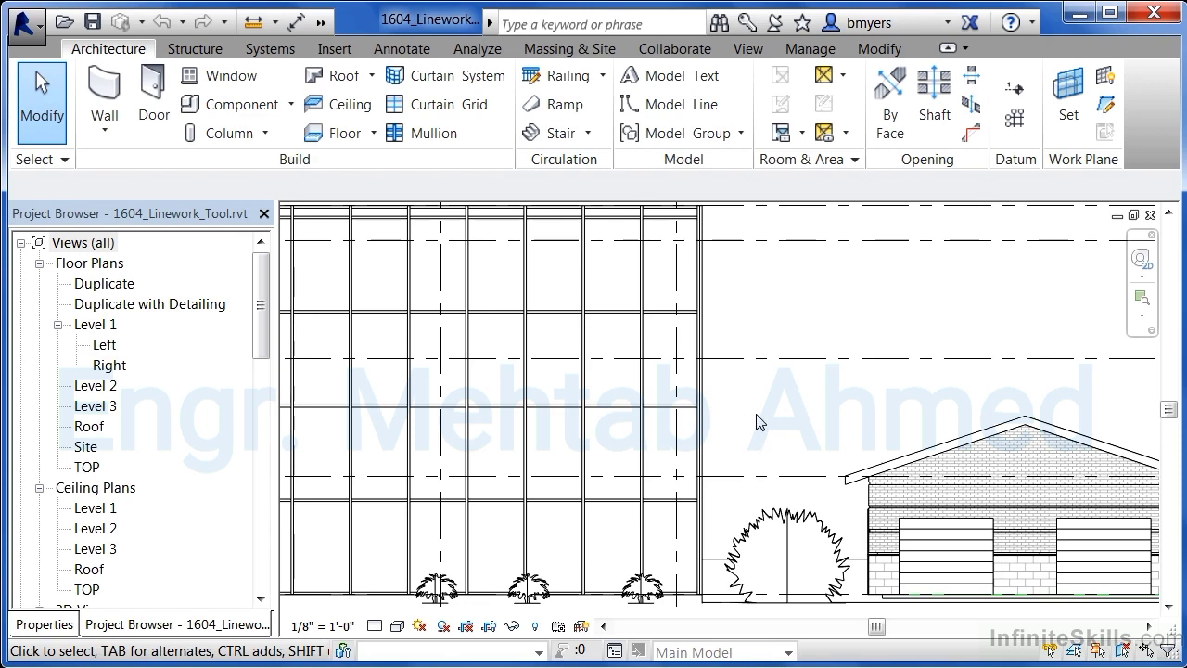
pyautogui.click(700, 274)
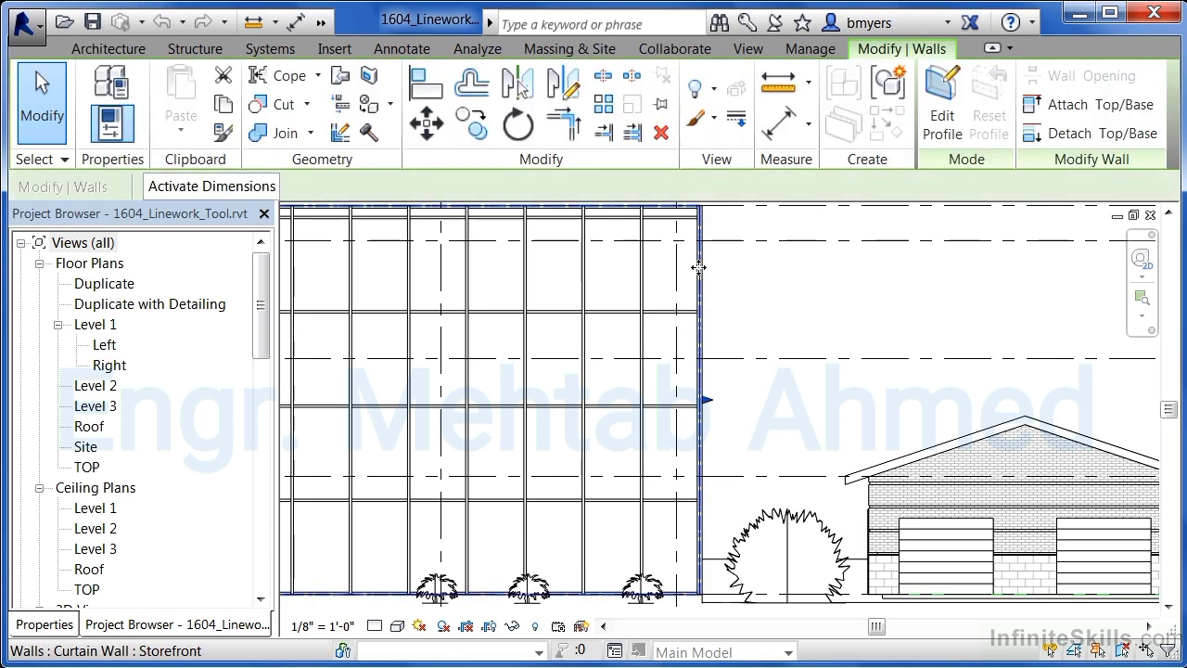
pyautogui.click(739, 119)
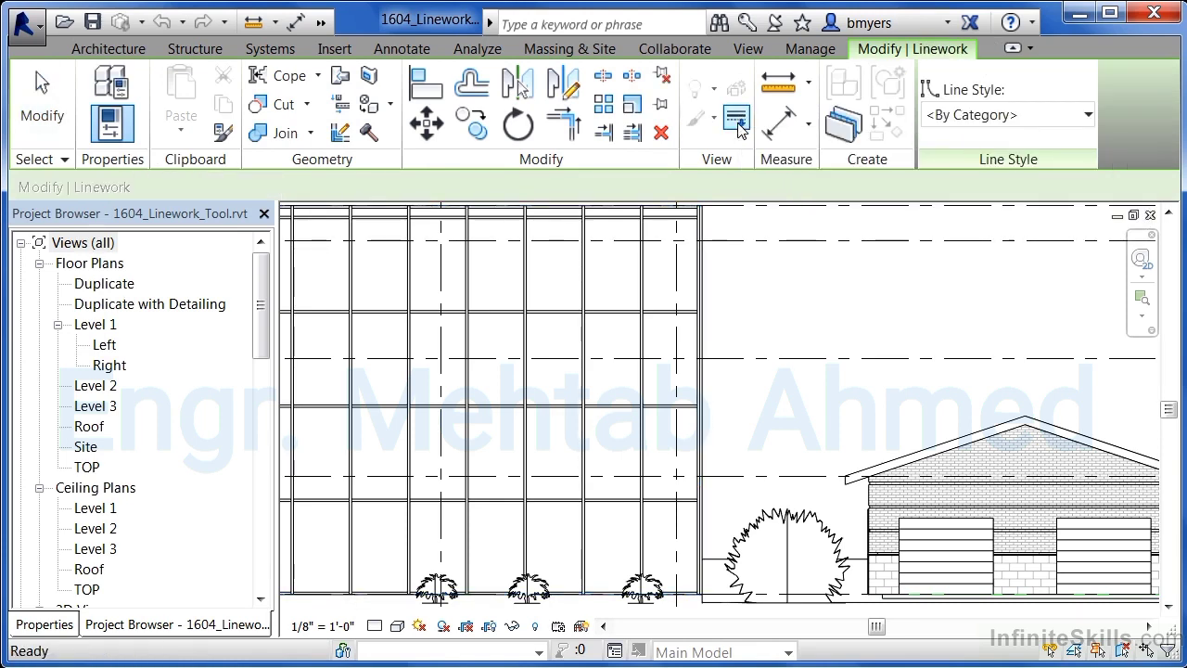
pyautogui.click(983, 117)
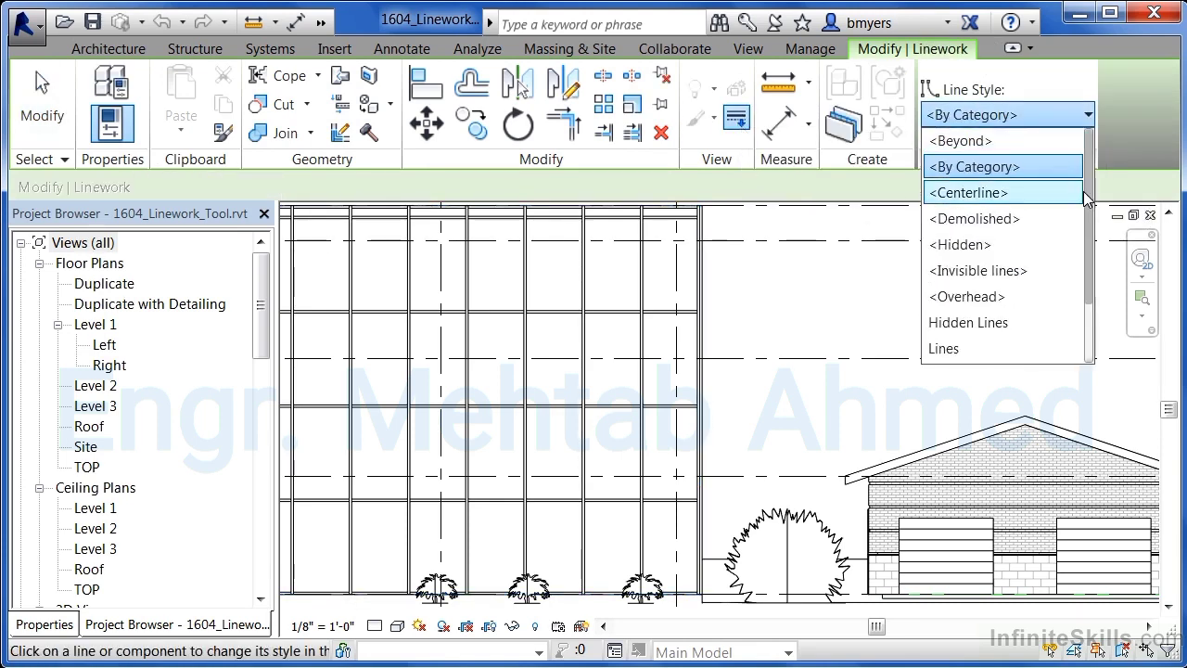
pyautogui.moveTo(1088, 269); pyautogui.dragTo(1090, 364)
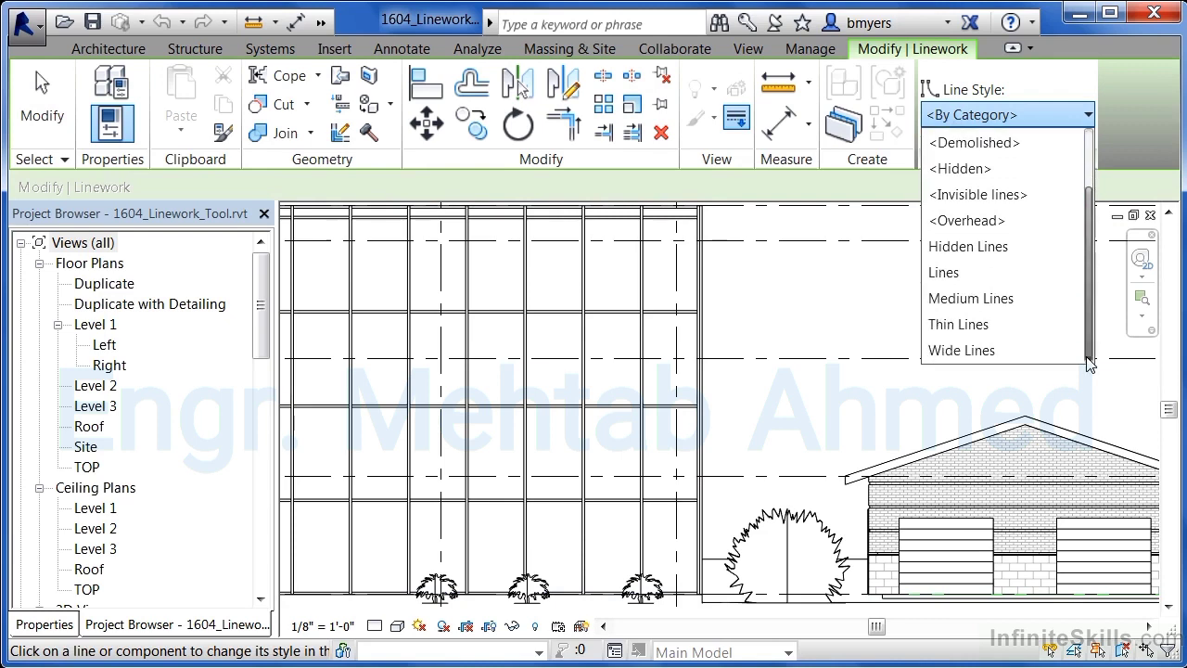
pyautogui.click(969, 350)
# - Apply Wide Lines to the segments of the curtain wall's right edge
pyautogui.scroll(3, 702, 545)
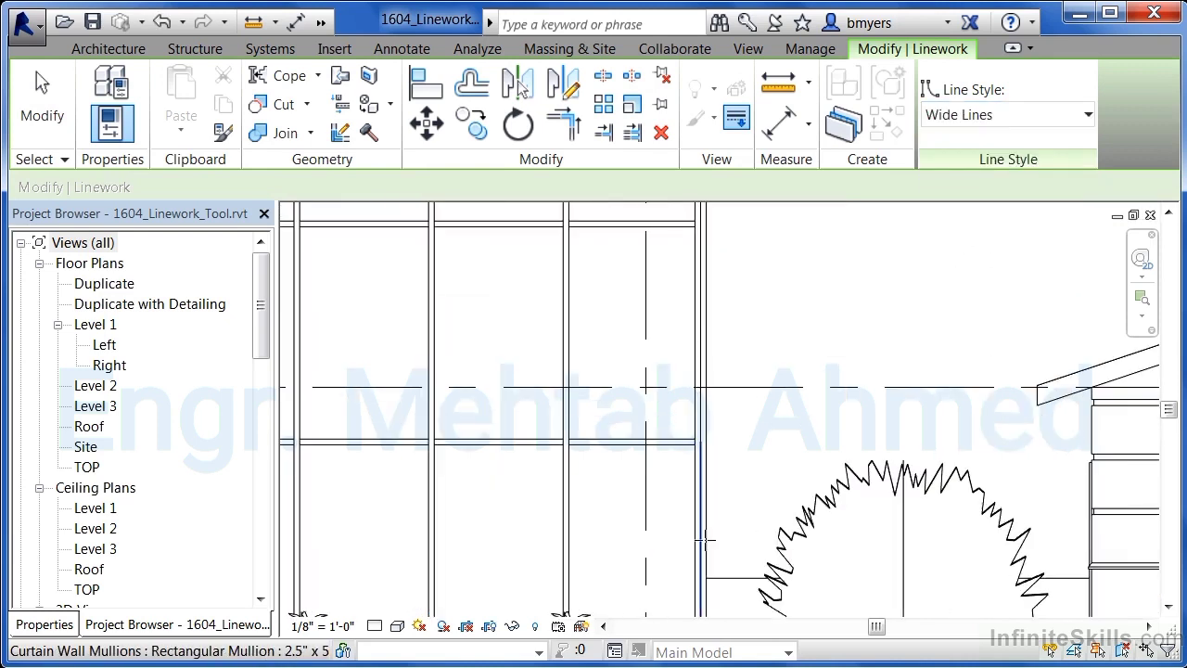
pyautogui.click(709, 520)
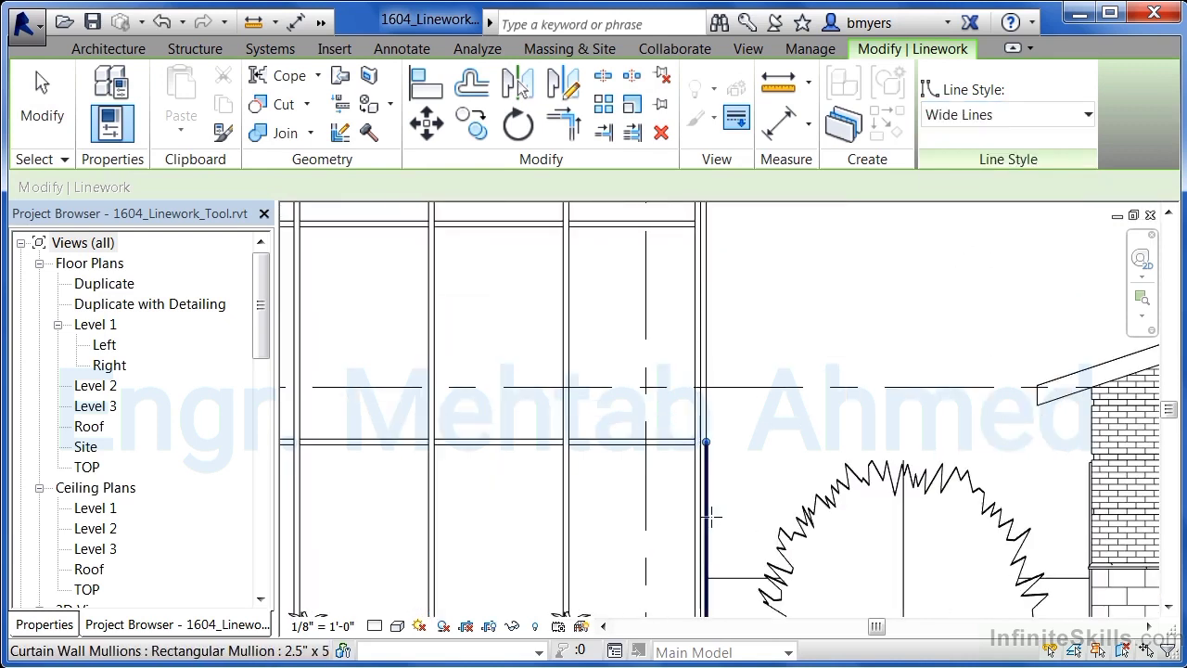
pyautogui.click(710, 399)
pyautogui.scroll(-2, 731, 567)
pyautogui.scroll(3, 710, 260)
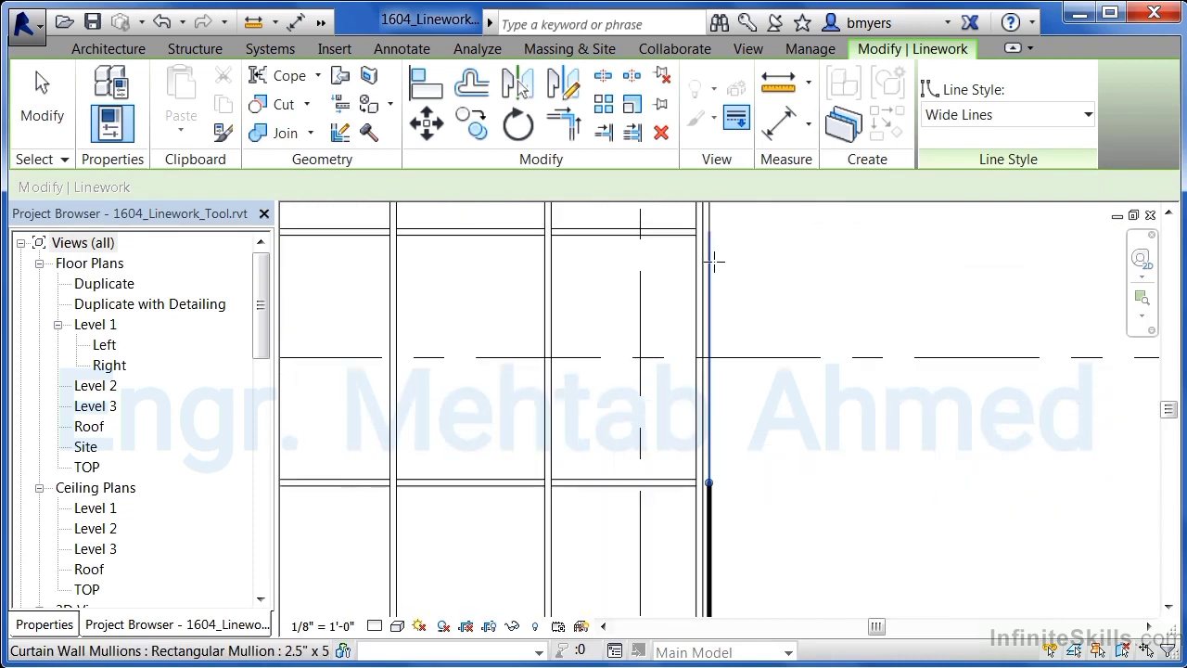
pyautogui.click(710, 239)
# - Apply Wide Lines to the bottom segment of the curtain wall's left edge
pyautogui.scroll(-1, 735, 507)
pyautogui.scroll(-2, 721, 254)
pyautogui.scroll(2, 721, 238)
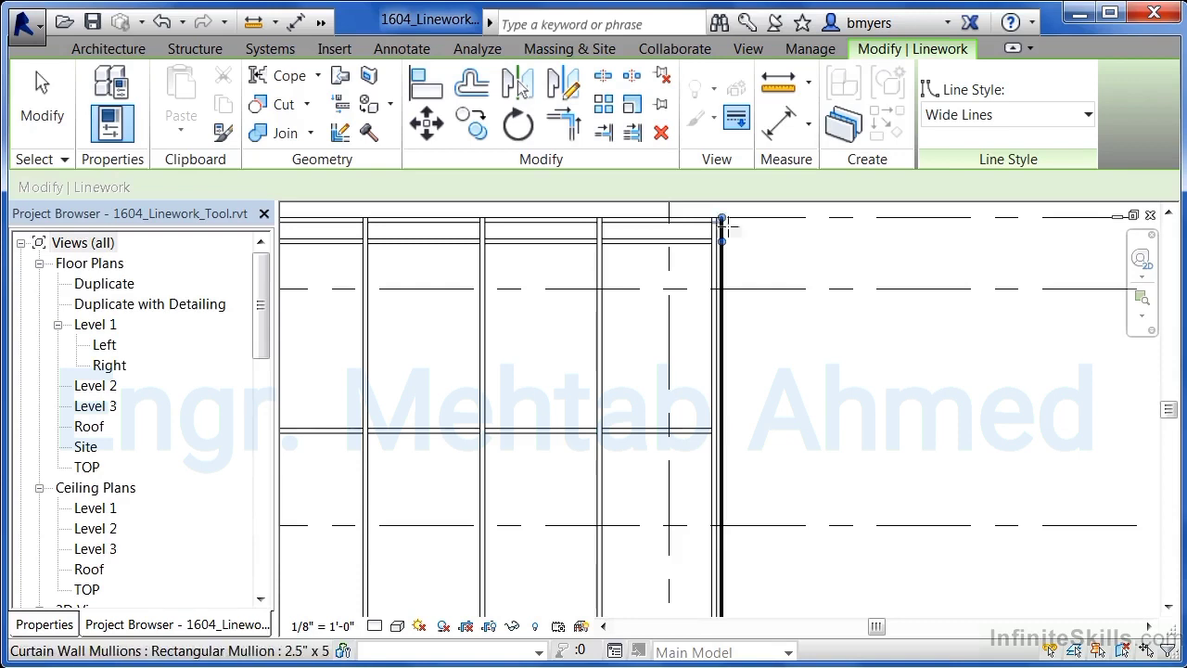
pyautogui.scroll(-3, 846, 352)
pyautogui.scroll(6, 594, 436)
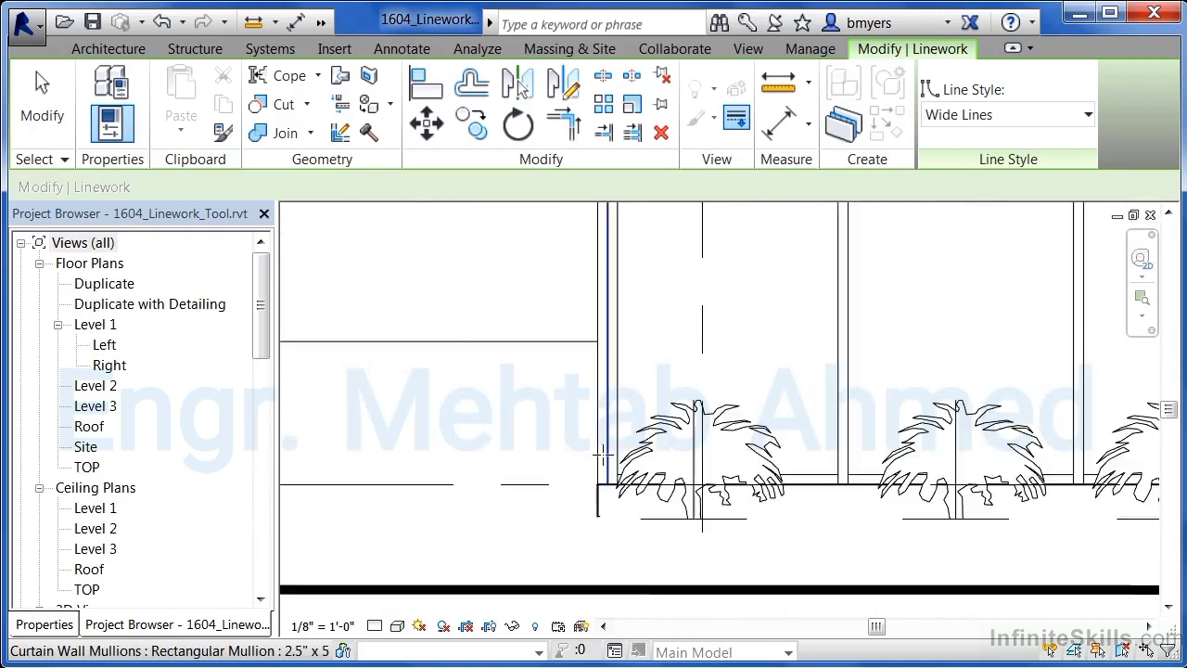
pyautogui.click(595, 461)
# - Apply Wide Lines to the upper segments of the curtain wall's left edge
pyautogui.scroll(-3, 556, 455)
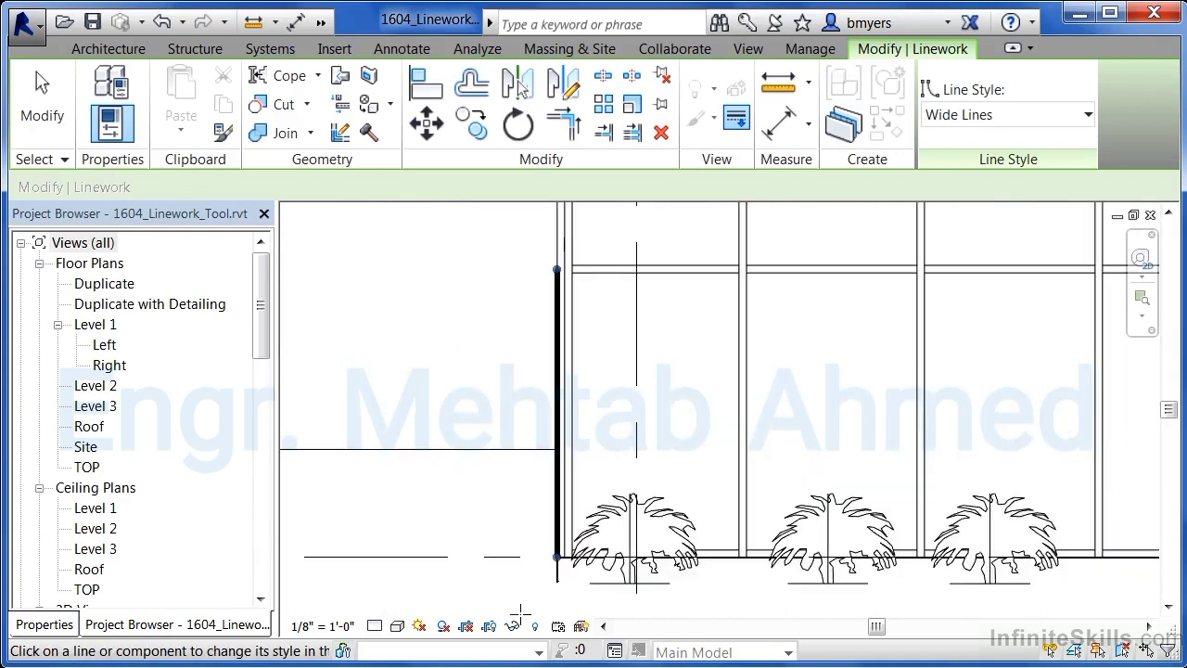
pyautogui.scroll(3, 538, 331)
pyautogui.scroll(-1, 539, 331)
pyautogui.scroll(2, 536, 346)
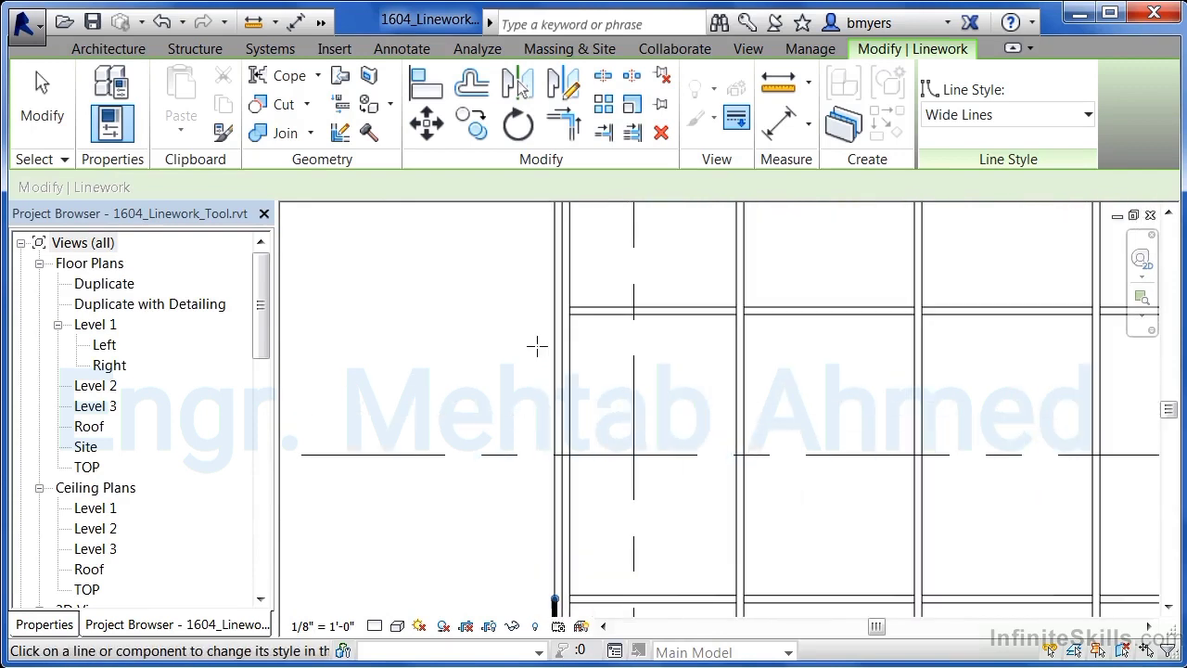
pyautogui.scroll(-3, 549, 343)
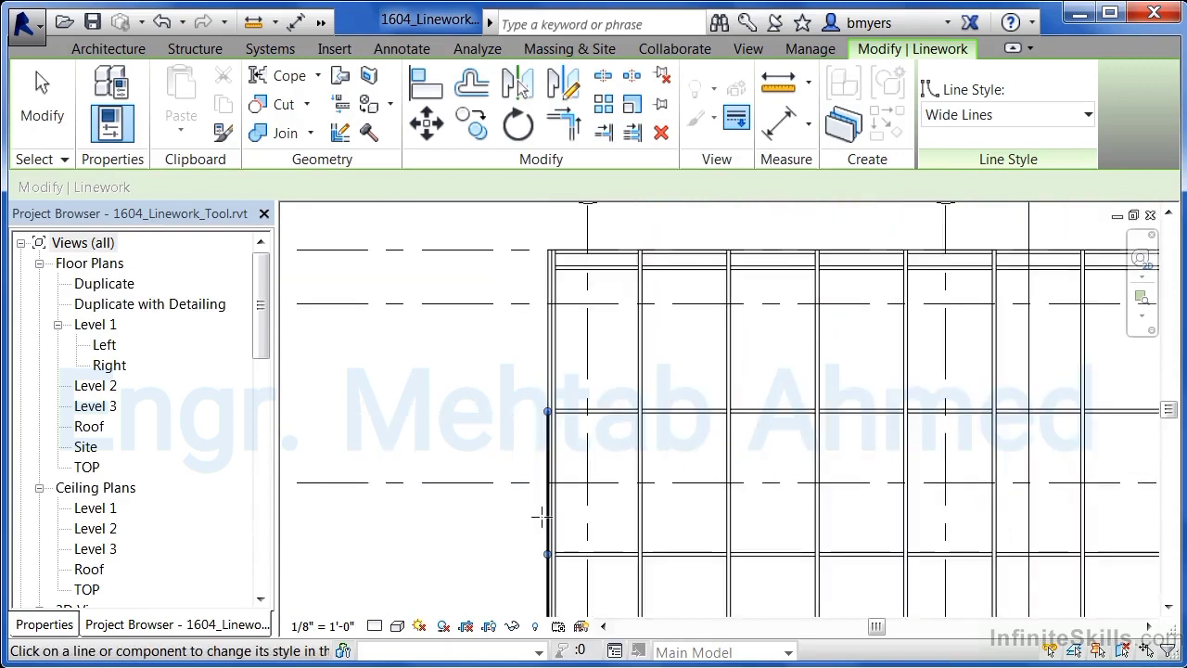
pyautogui.scroll(3, 559, 350)
pyautogui.click(528, 353)
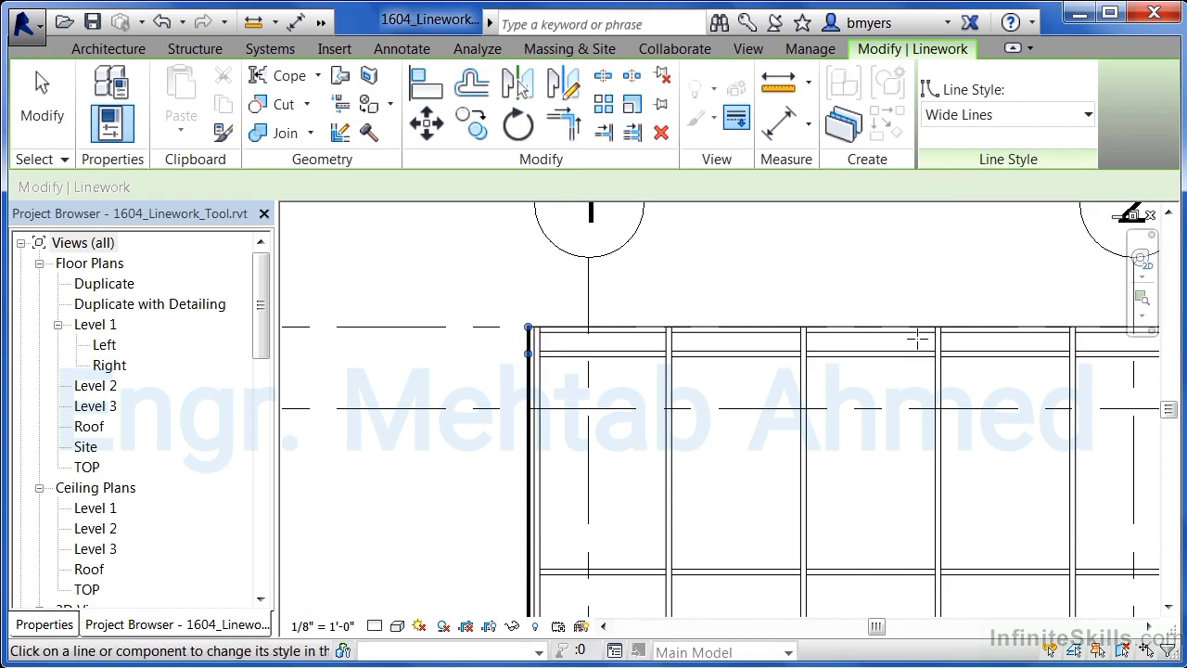
pyautogui.scroll(-5, 432, 411)
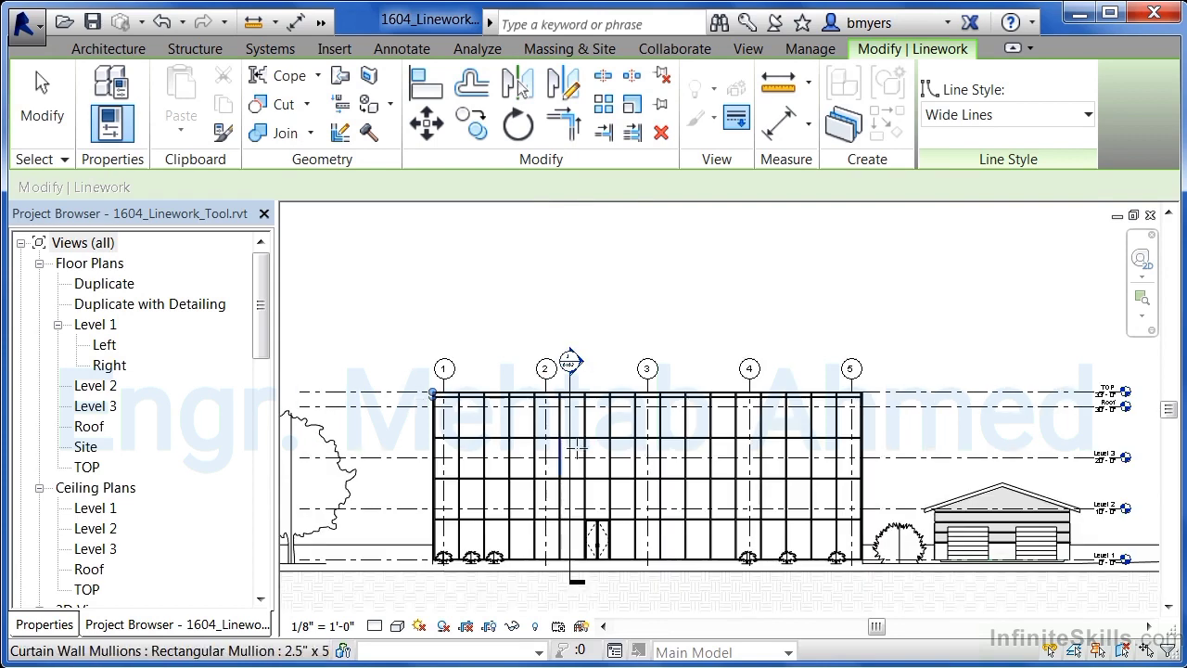
pyautogui.scroll(2, 785, 541)
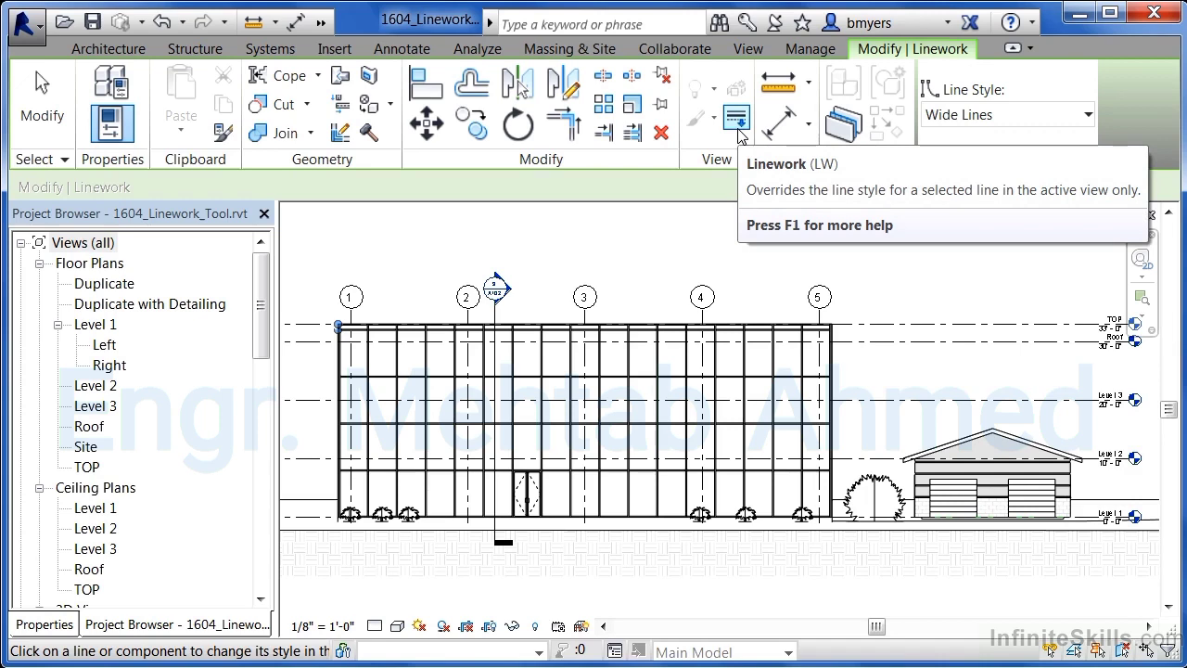
# - Open the default 3D view and zoom in on the sill where the masonry wall meets the adjacent wall
pyautogui.click(320, 21)
pyautogui.click(393, 54)
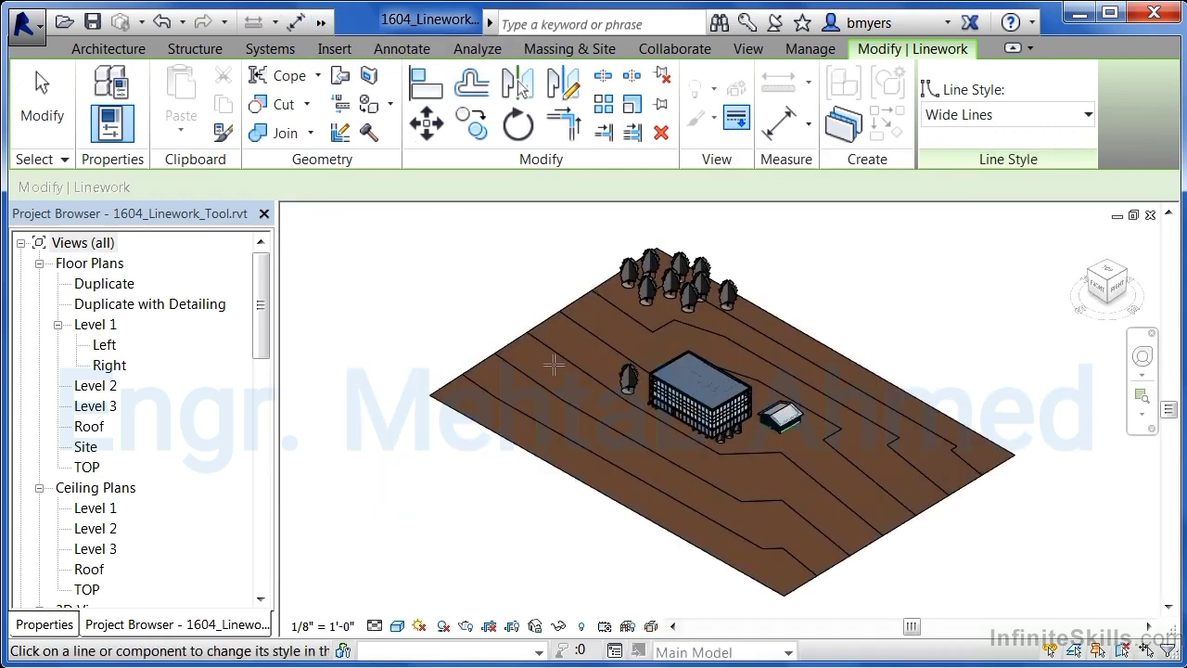
pyautogui.scroll(10, 619, 283)
pyautogui.scroll(2, 619, 283)
pyautogui.moveTo(488, 236); pyautogui.dragTo(540, 339, button='middle')
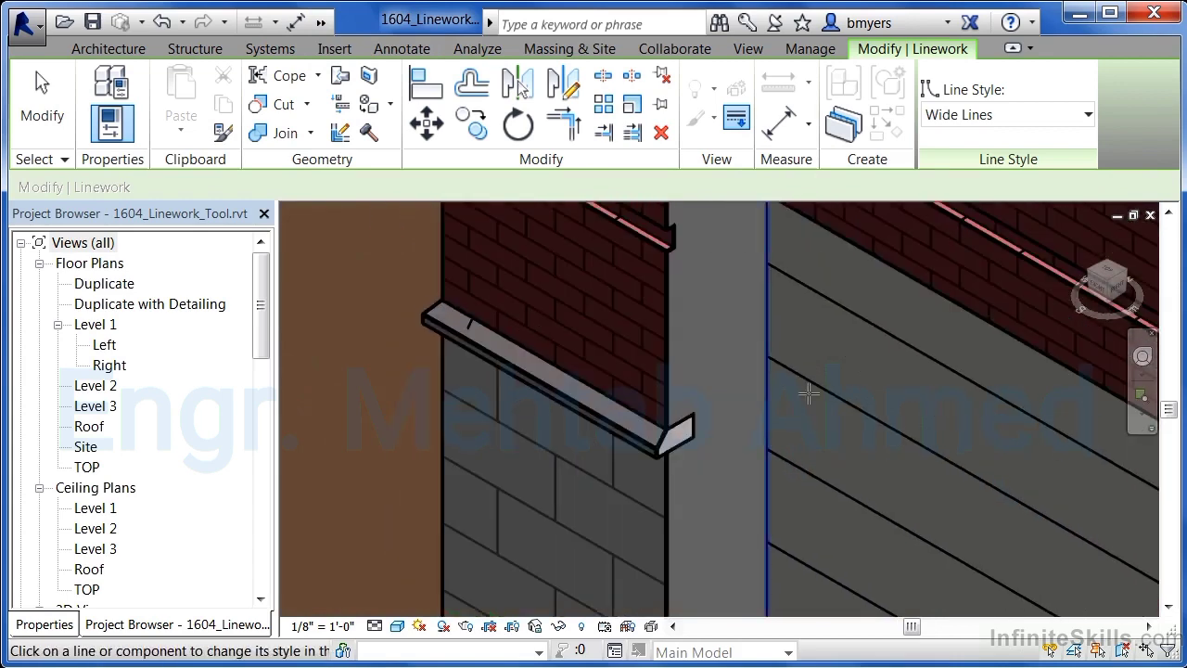
pyautogui.scroll(2, 568, 422)
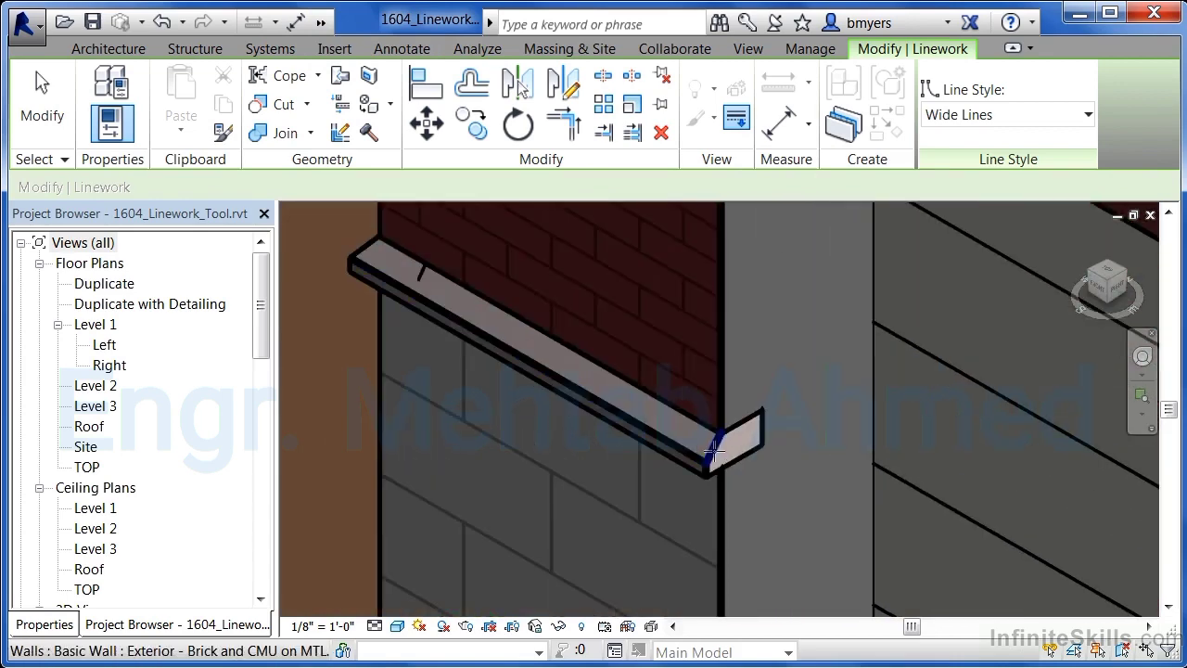
pyautogui.scroll(1, 389, 278)
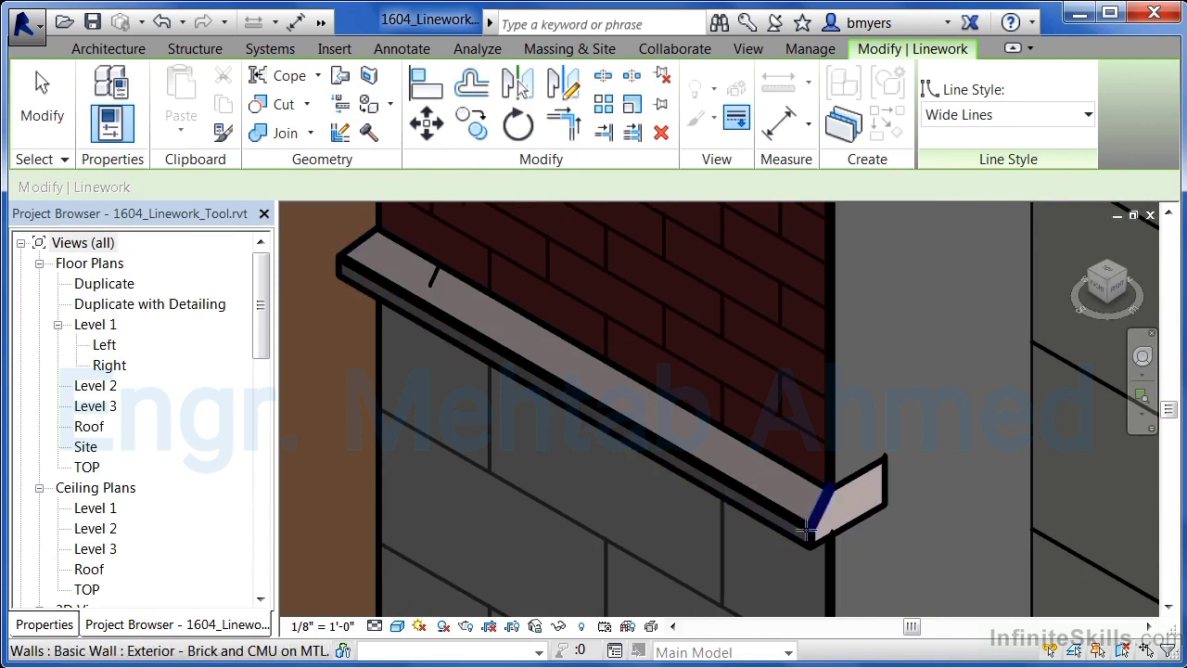
# - Set the Linework line style to <Invisible lines> and apply it to the sill's lower front edge and its end edges
pyautogui.click(1008, 117)
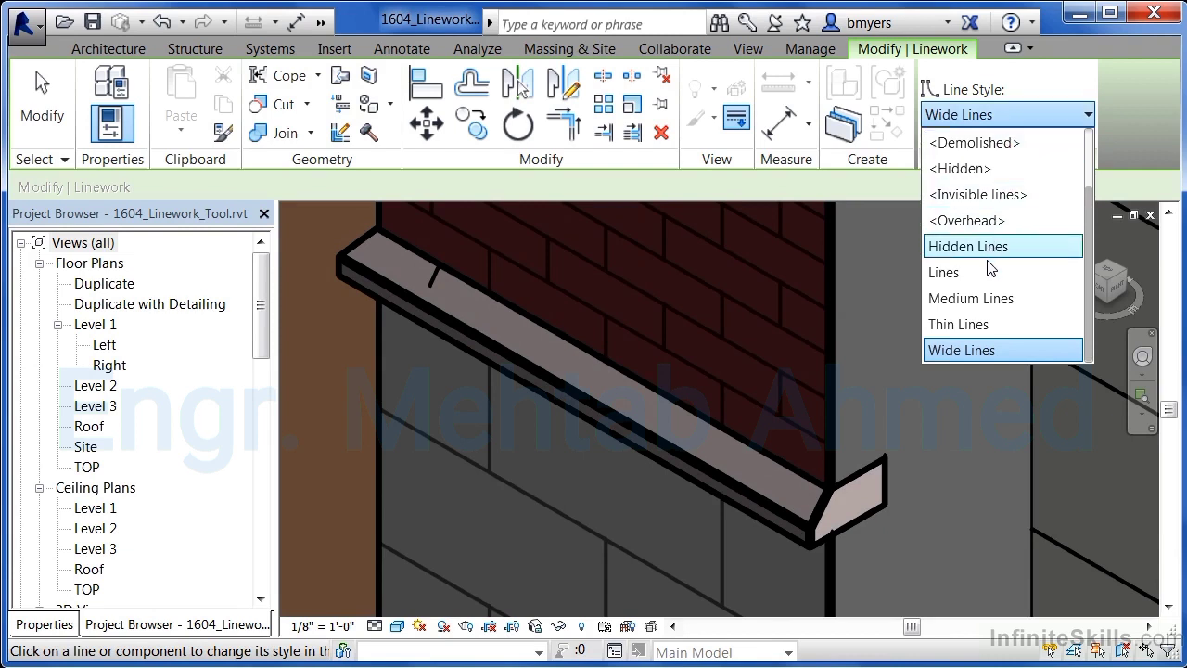
pyautogui.click(981, 325)
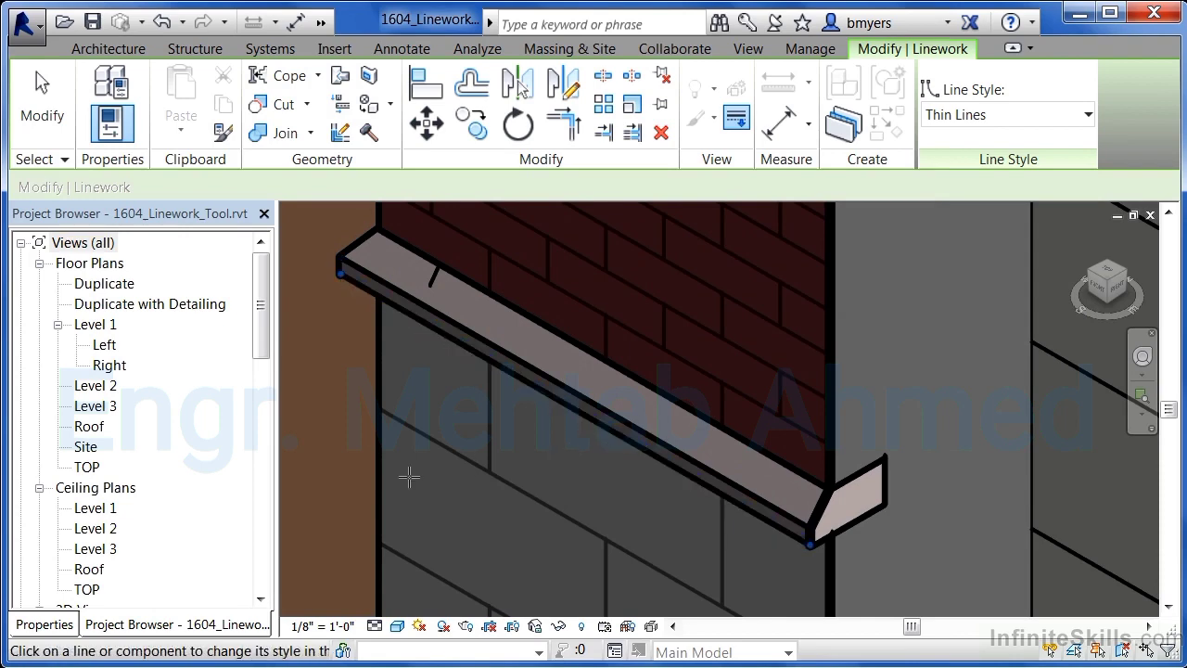
pyautogui.click(963, 116)
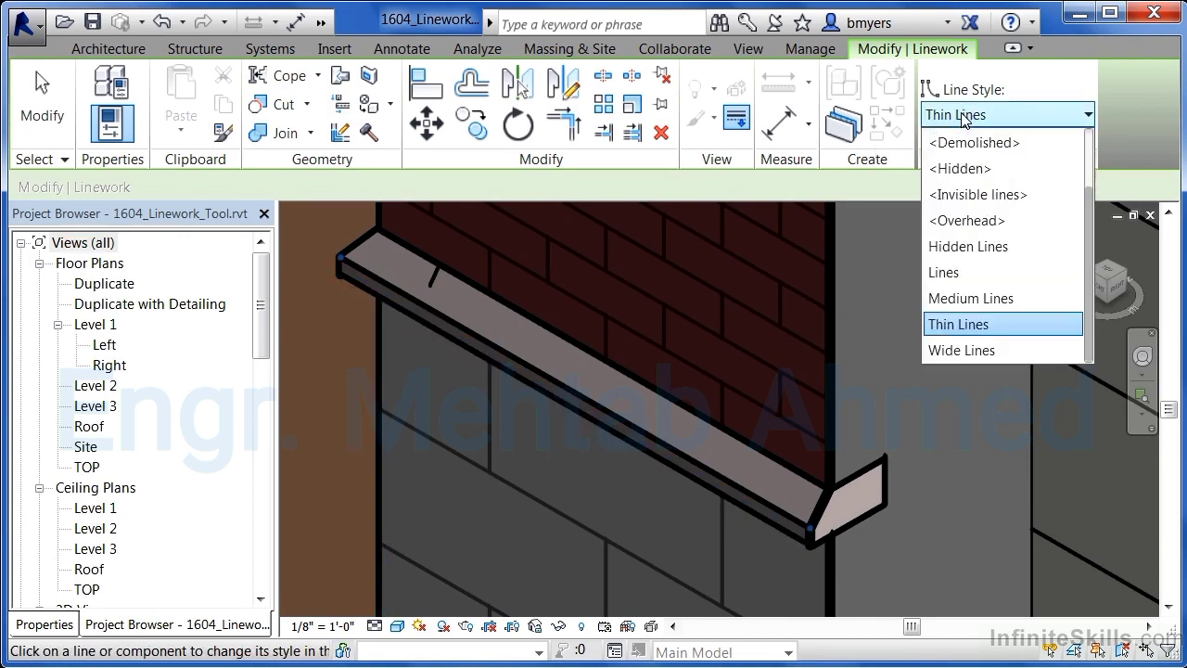
pyautogui.click(976, 194)
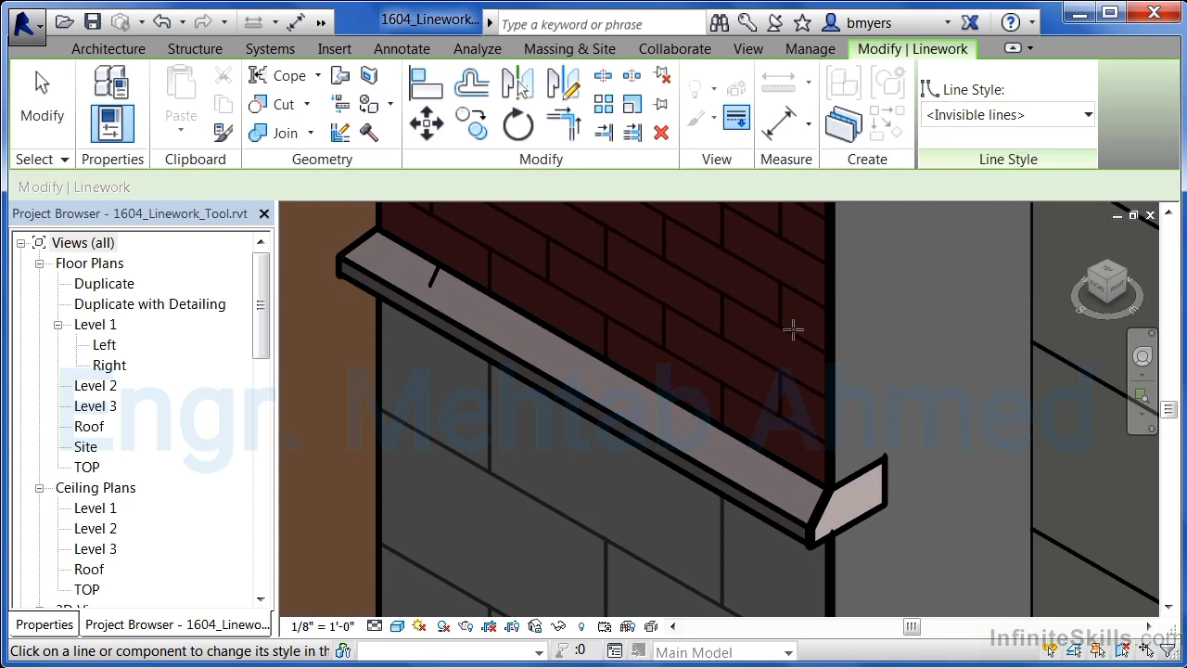
pyautogui.click(682, 473)
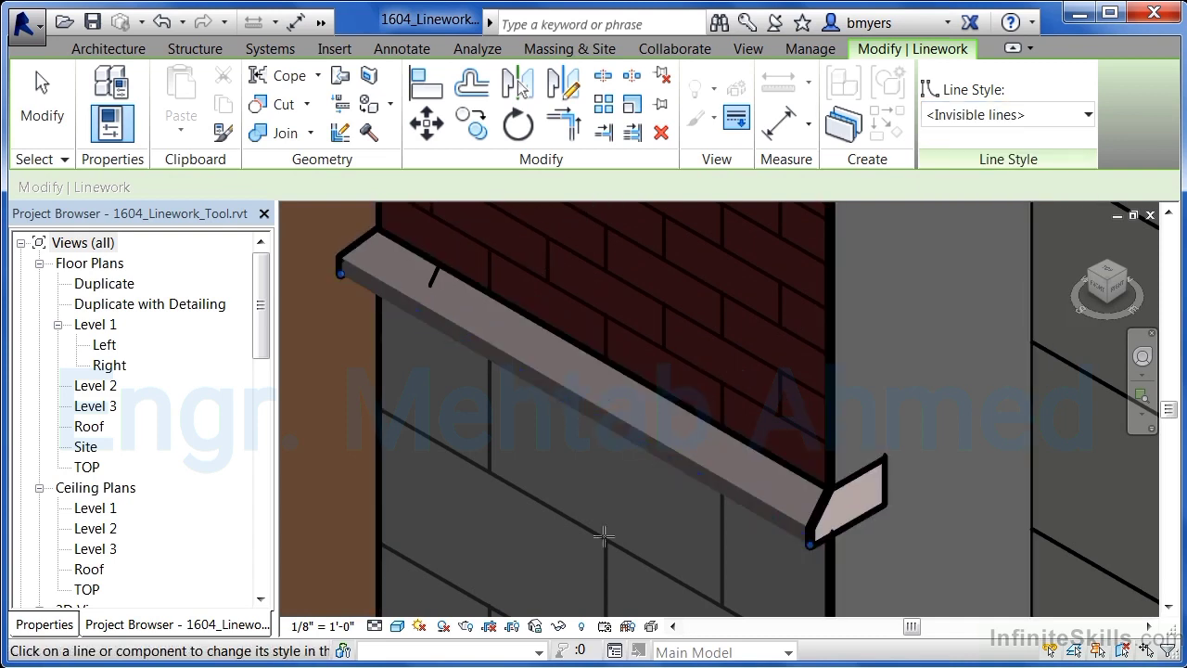
pyautogui.click(817, 509)
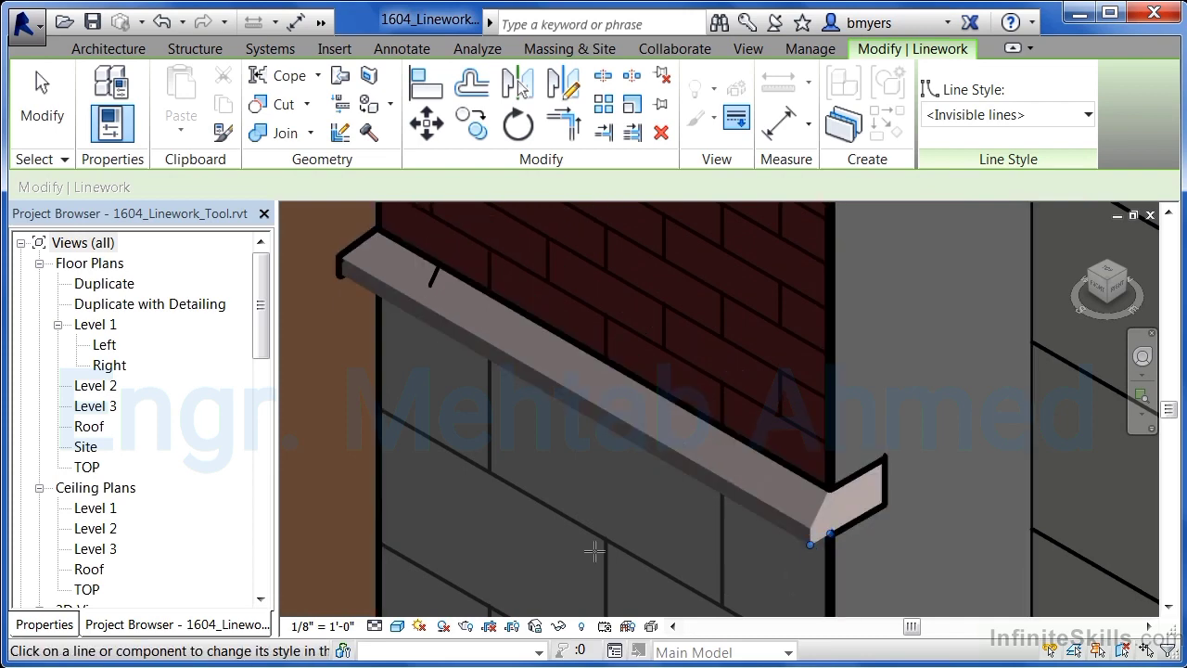
pyautogui.click(339, 268)
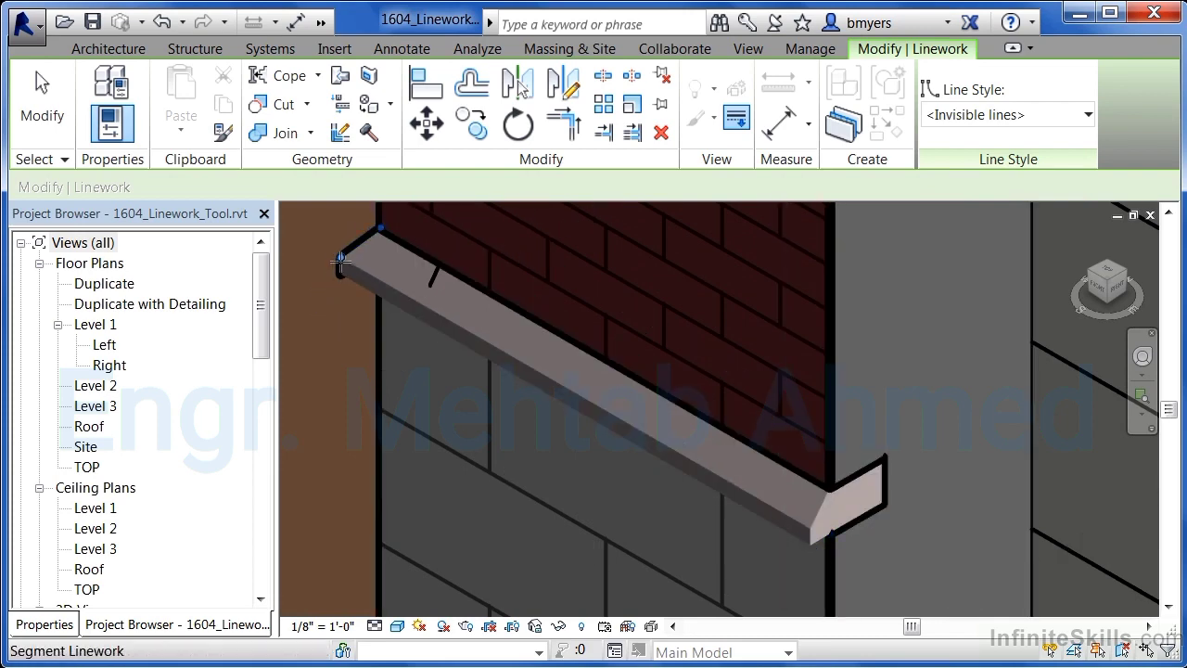
pyautogui.click(339, 268)
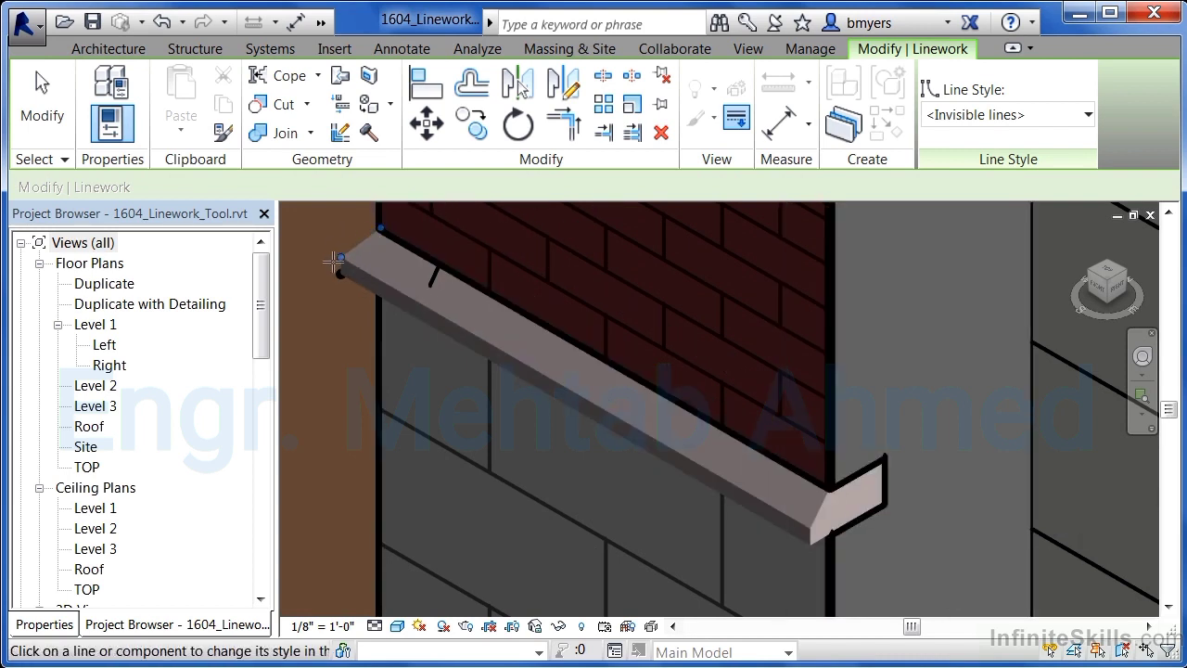
pyautogui.click(344, 254)
# - Exit the Linework tool
pyautogui.scroll(-4, 430, 275)
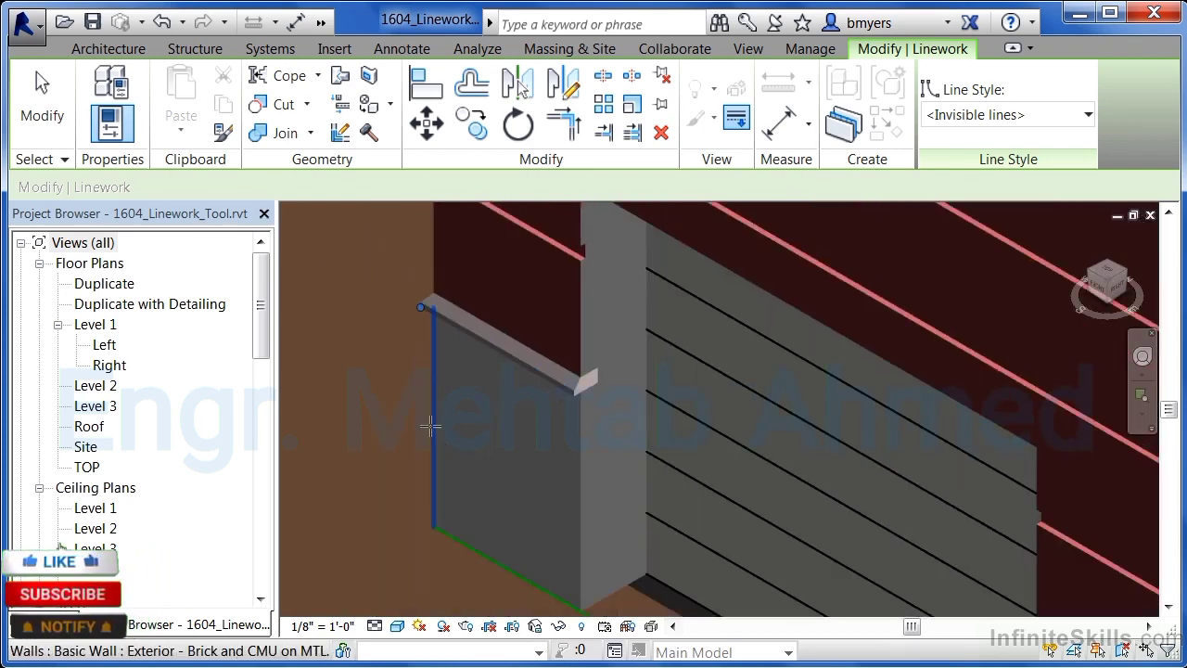
pyautogui.press('Escape')
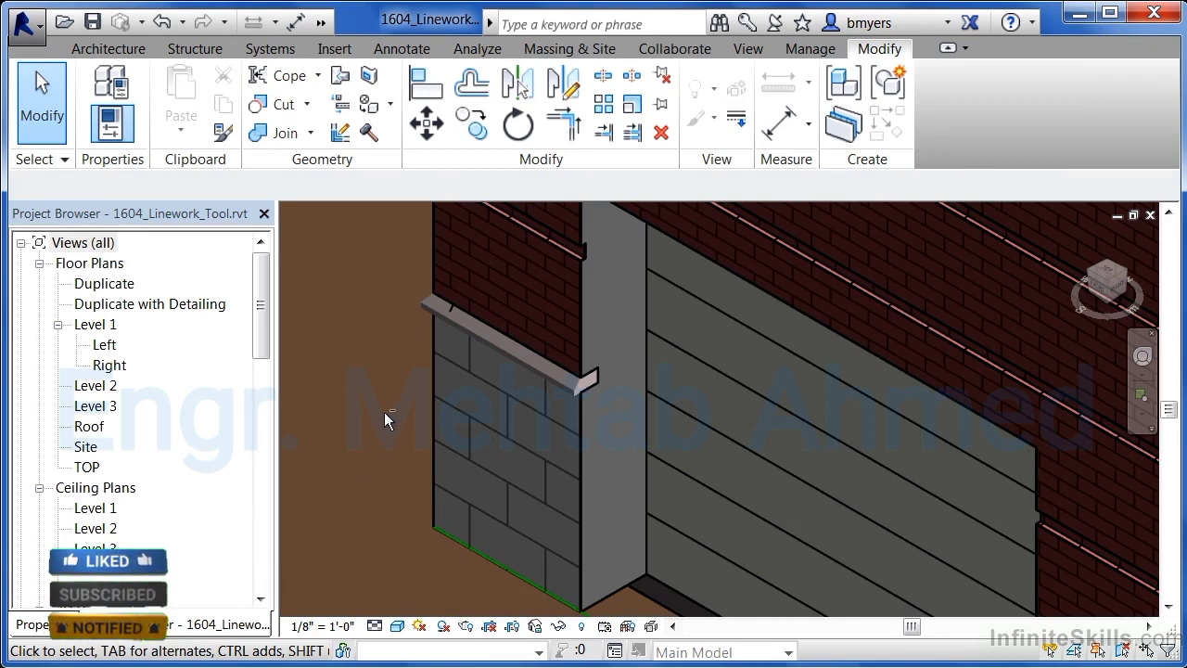
pyautogui.moveTo(384, 412)
pyautogui.keyDown('shift'); pyautogui.mouseDown(button='middle')
pyautogui.moveTo(403, 427)
pyautogui.moveTo(390, 422)
pyautogui.mouseUp(button='middle'); pyautogui.keyUp('shift')
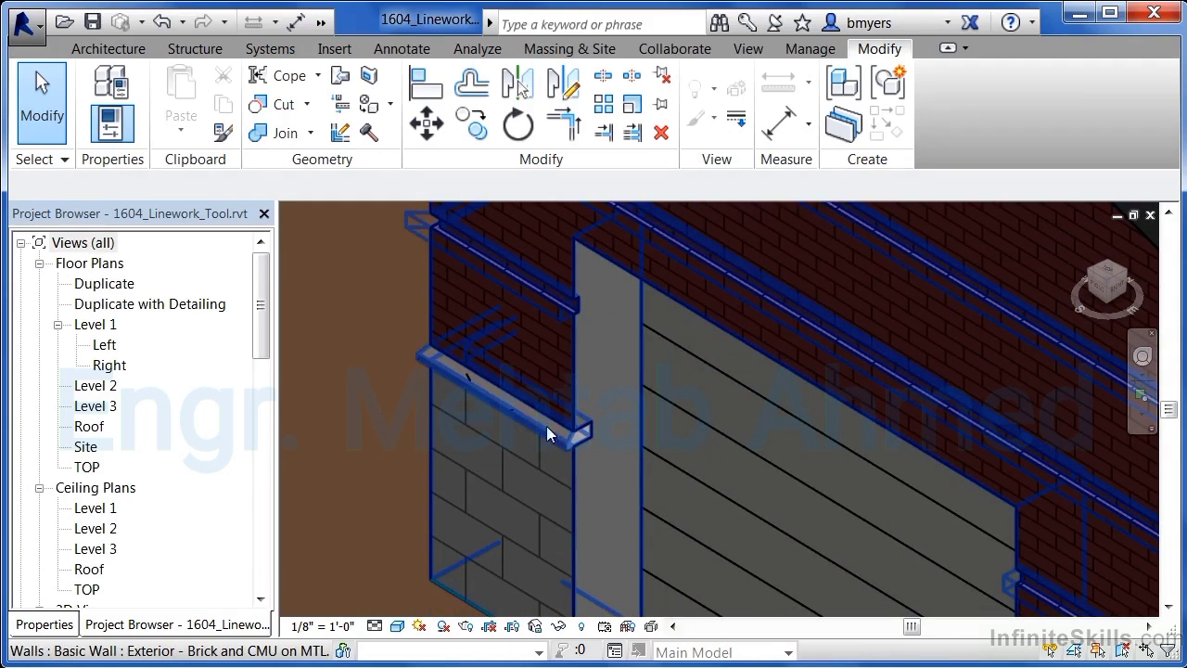